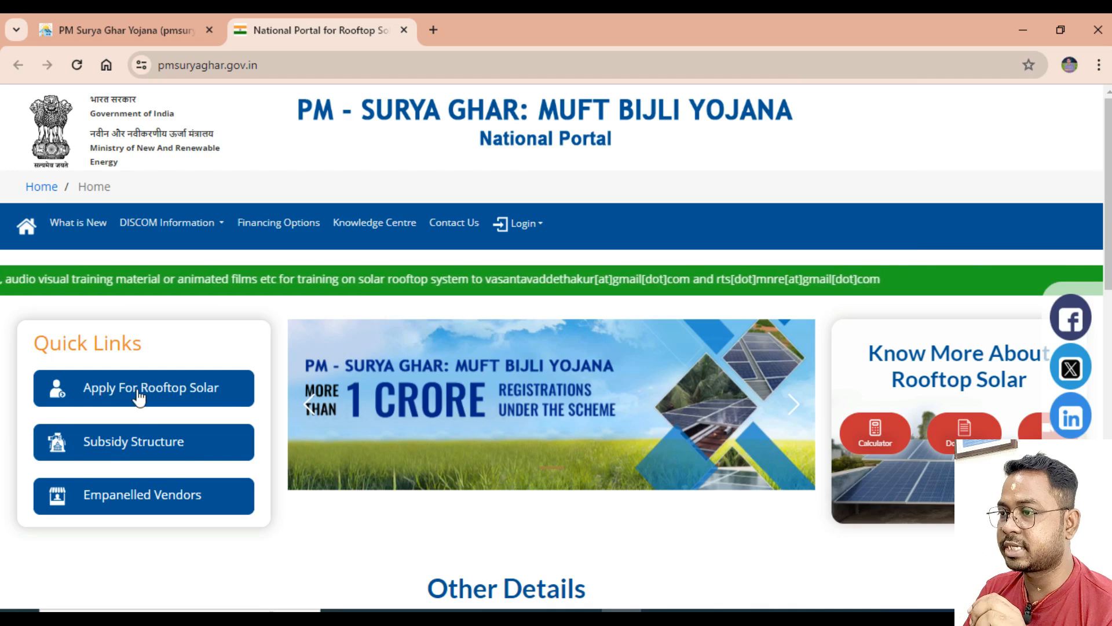
# Start the rooftop solar application and choose ODISHA as the state
pyautogui.click(141, 391)
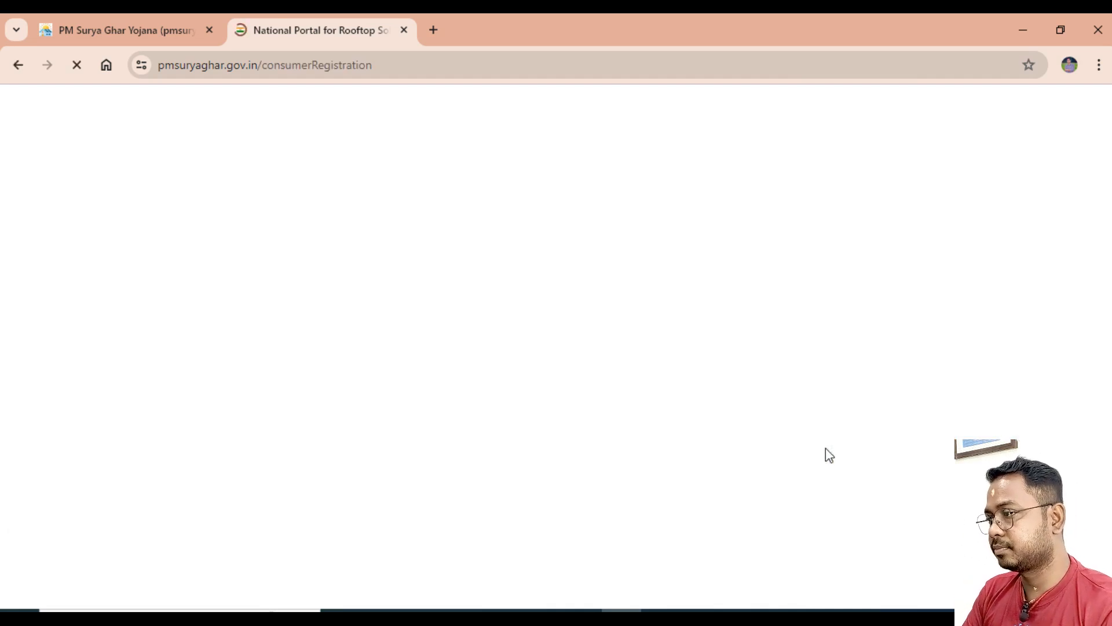
pyautogui.scroll(-1, 946, 365)
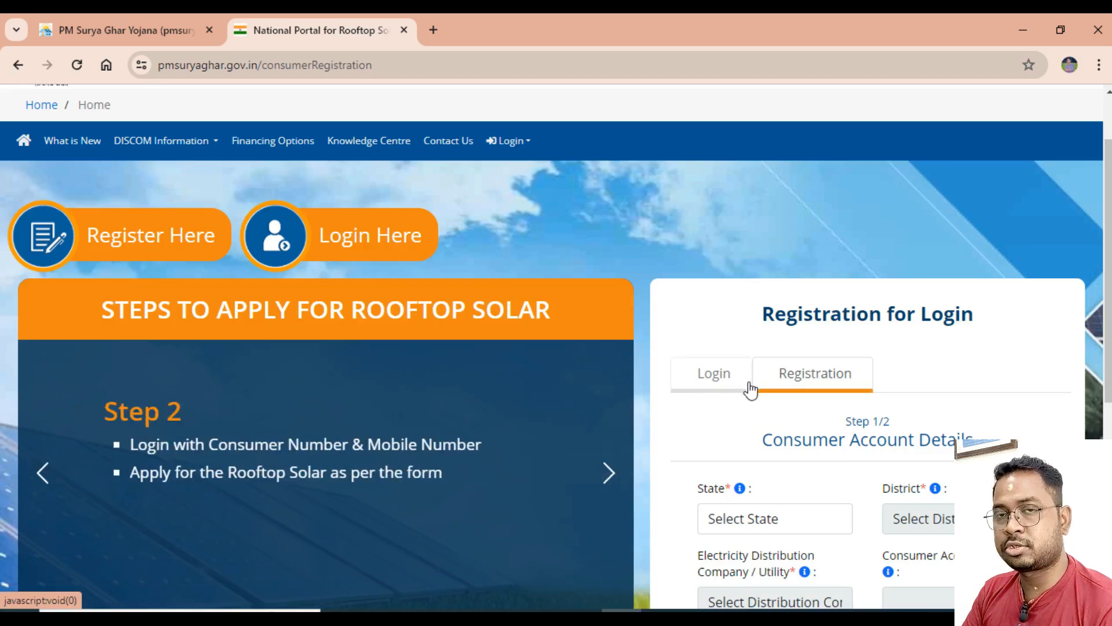
pyautogui.scroll(-2, 896, 380)
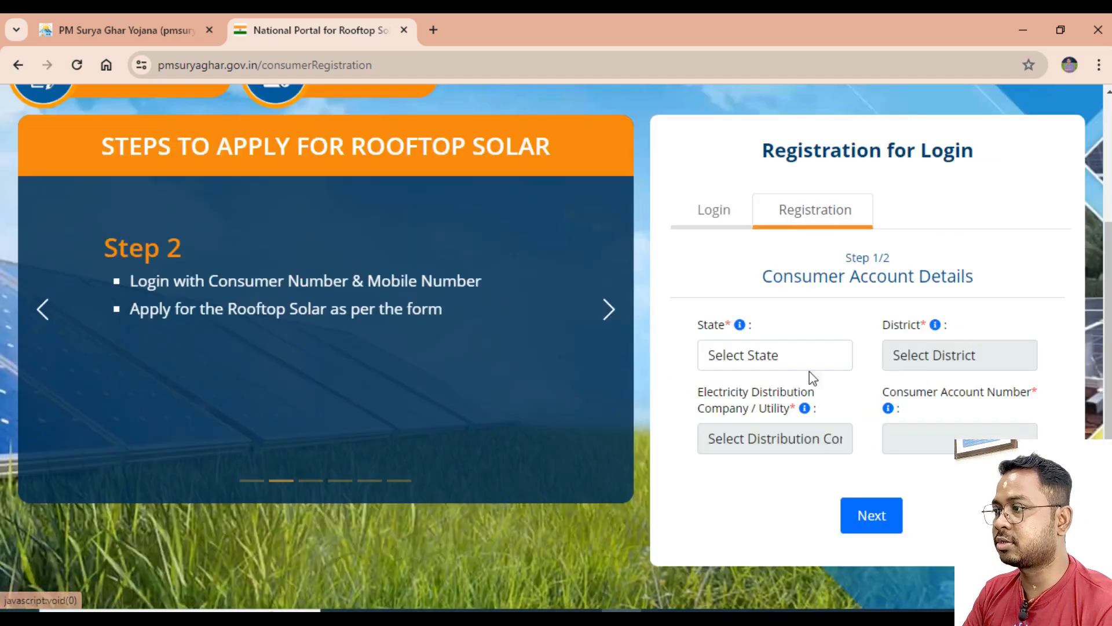
pyautogui.click(734, 358)
pyautogui.scroll(-3, 745, 292)
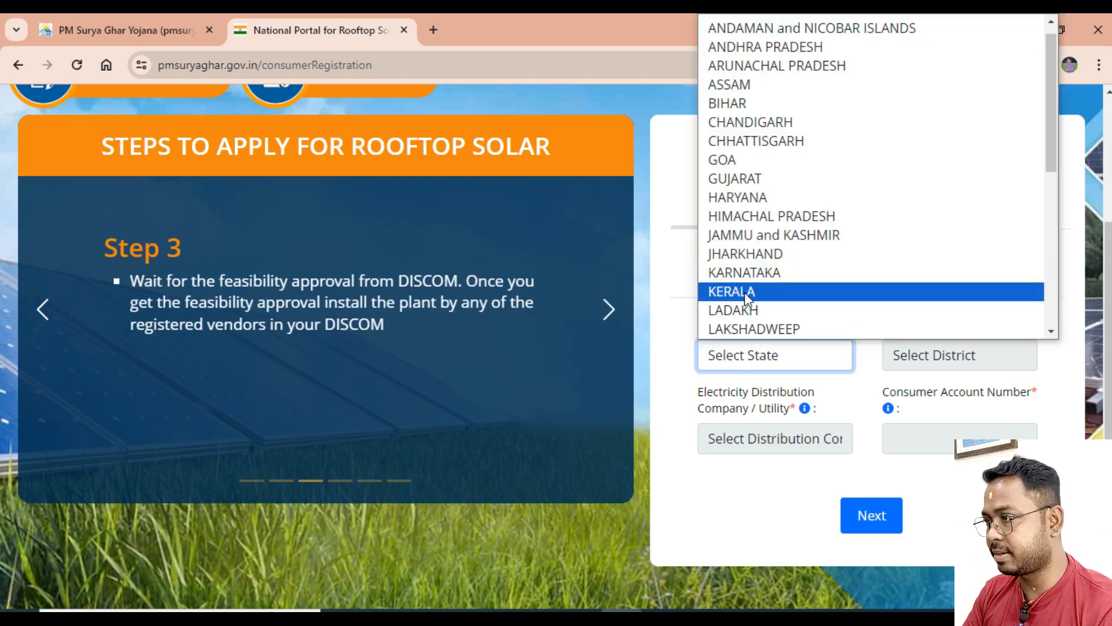
pyautogui.click(754, 315)
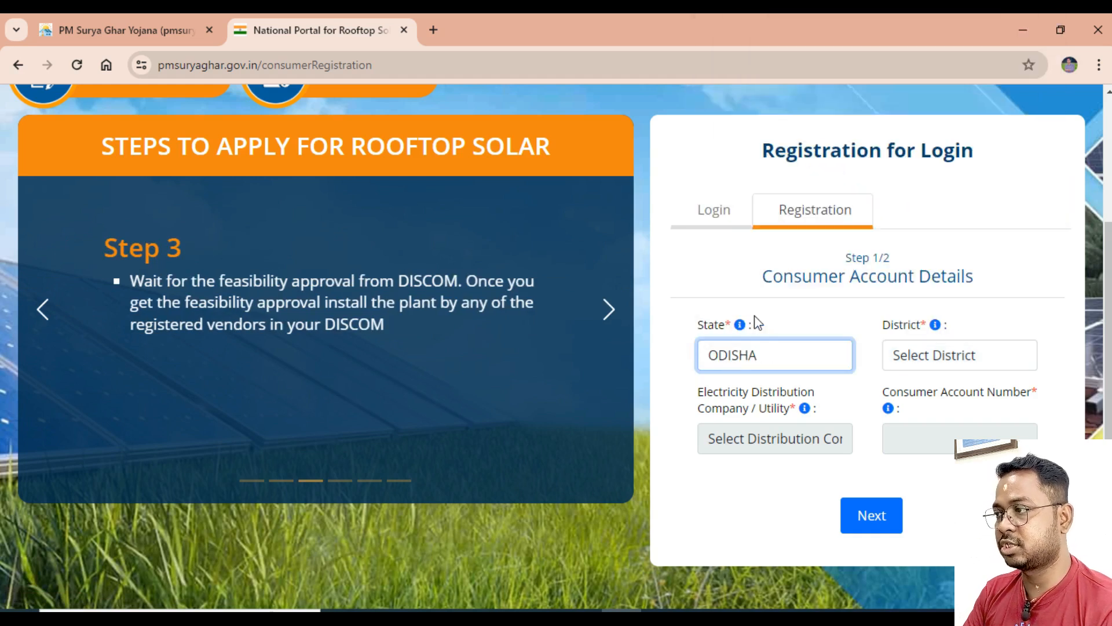
# Choose Jagatsinghapur district and TP Central Odisha Distribution Ltd. as the utility
pyautogui.click(959, 364)
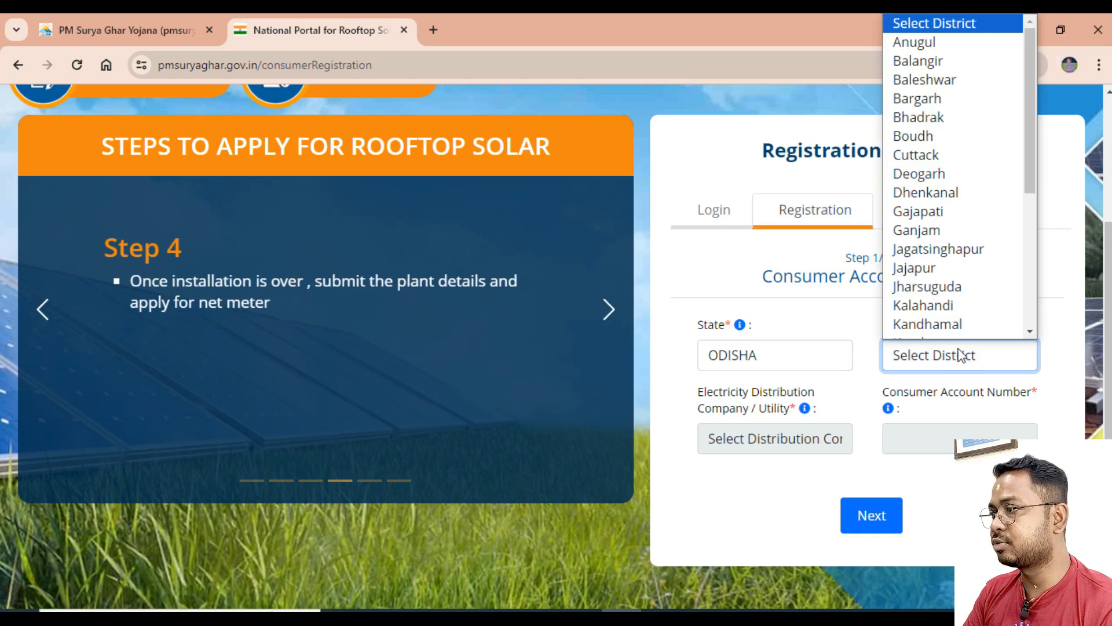
pyautogui.scroll(-1, 965, 248)
pyautogui.click(964, 248)
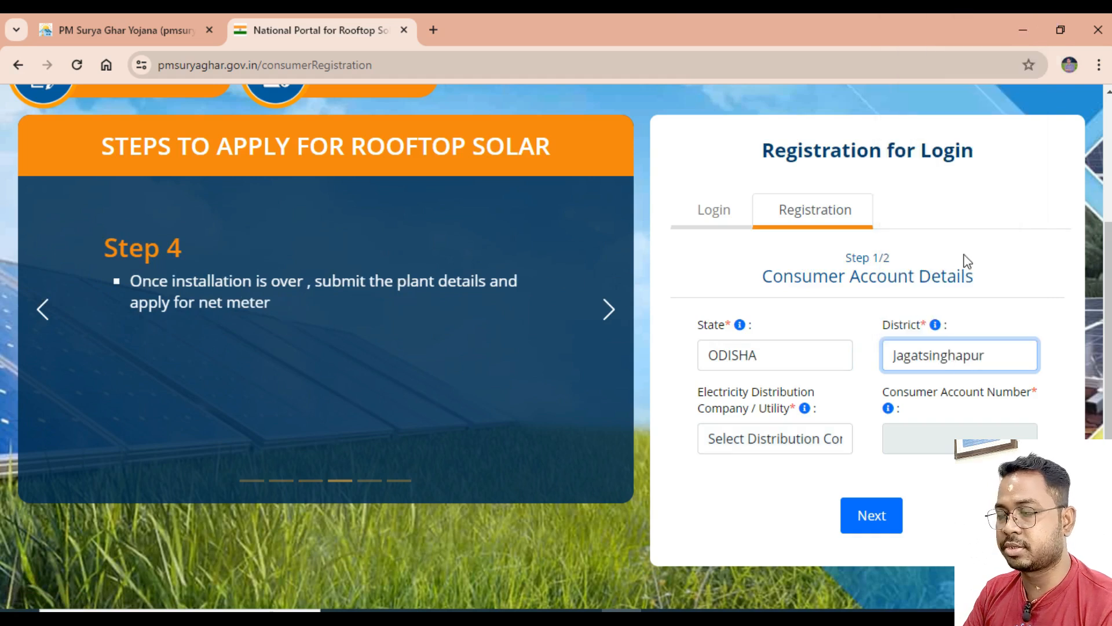
pyautogui.scroll(-1, 845, 457)
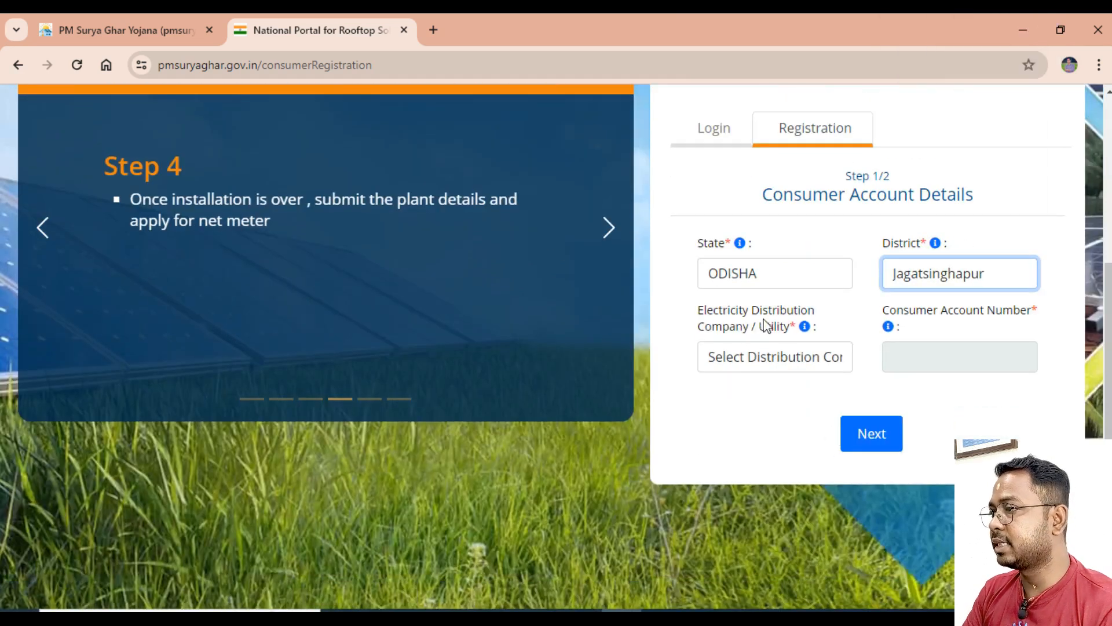
pyautogui.click(818, 357)
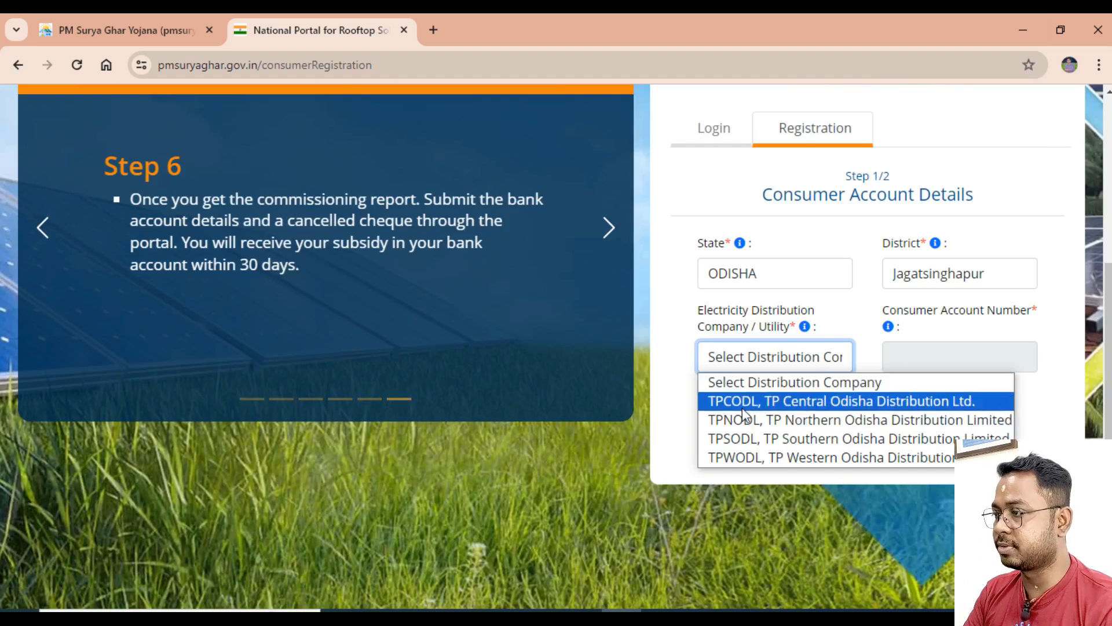
pyautogui.click(915, 401)
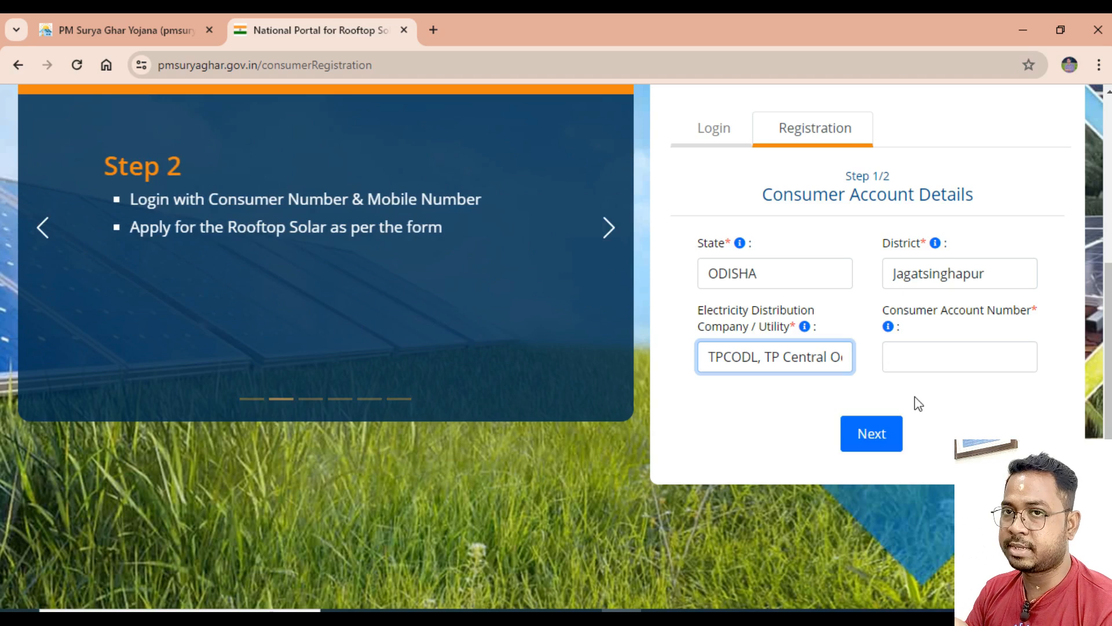
# Look up the consumer account number on the electricity bill image and return to the form
pyautogui.click(938, 351)
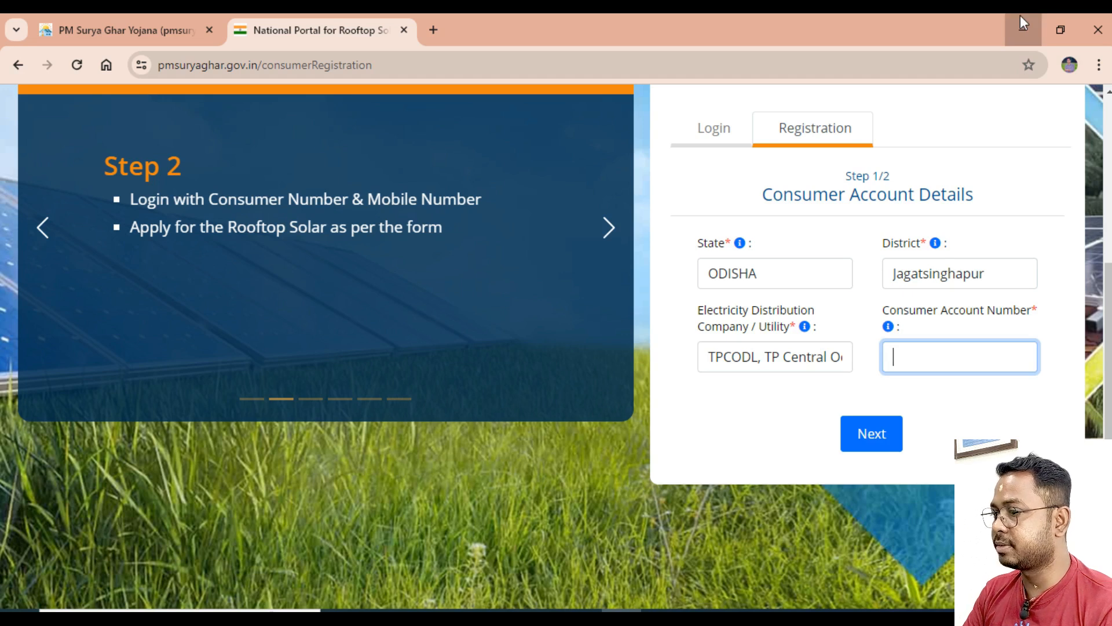
pyautogui.click(1022, 17)
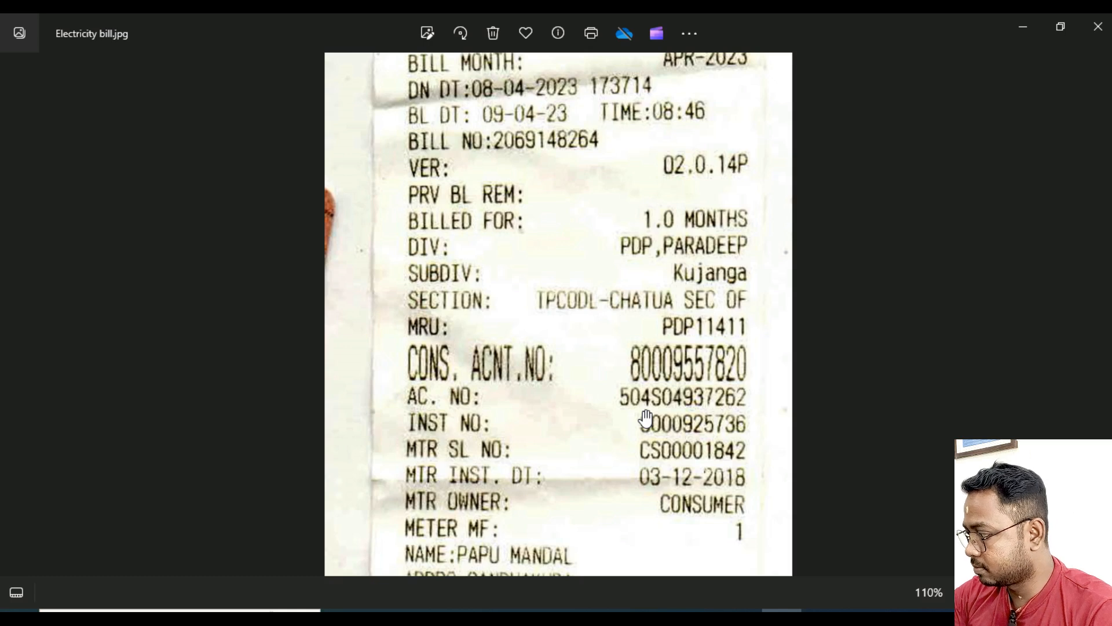
pyautogui.click(1098, 26)
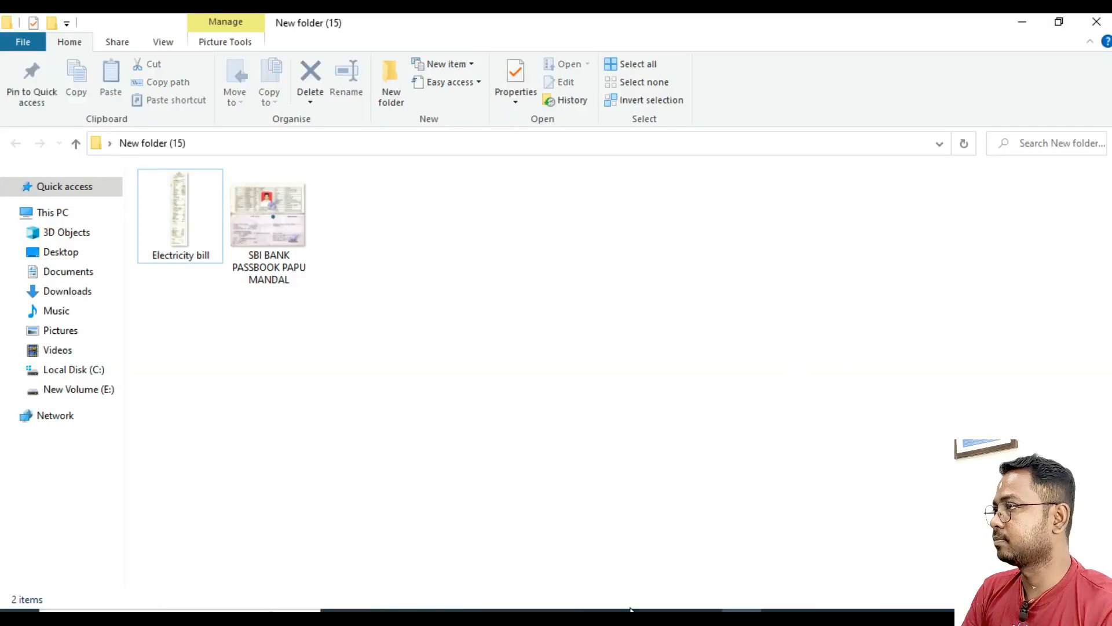
pyautogui.click(631, 609)
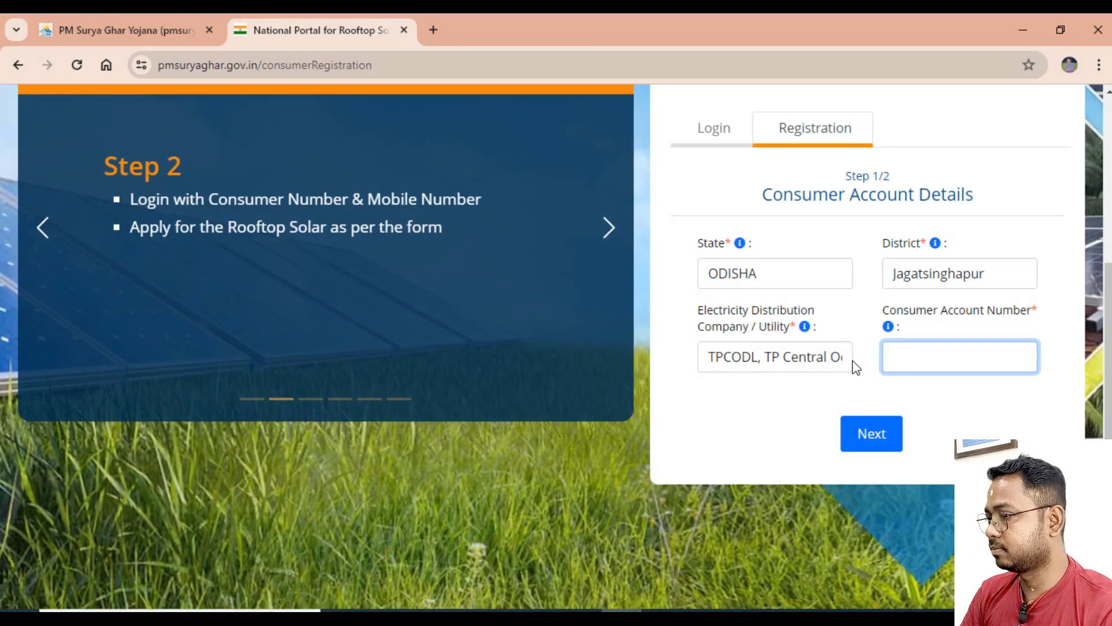
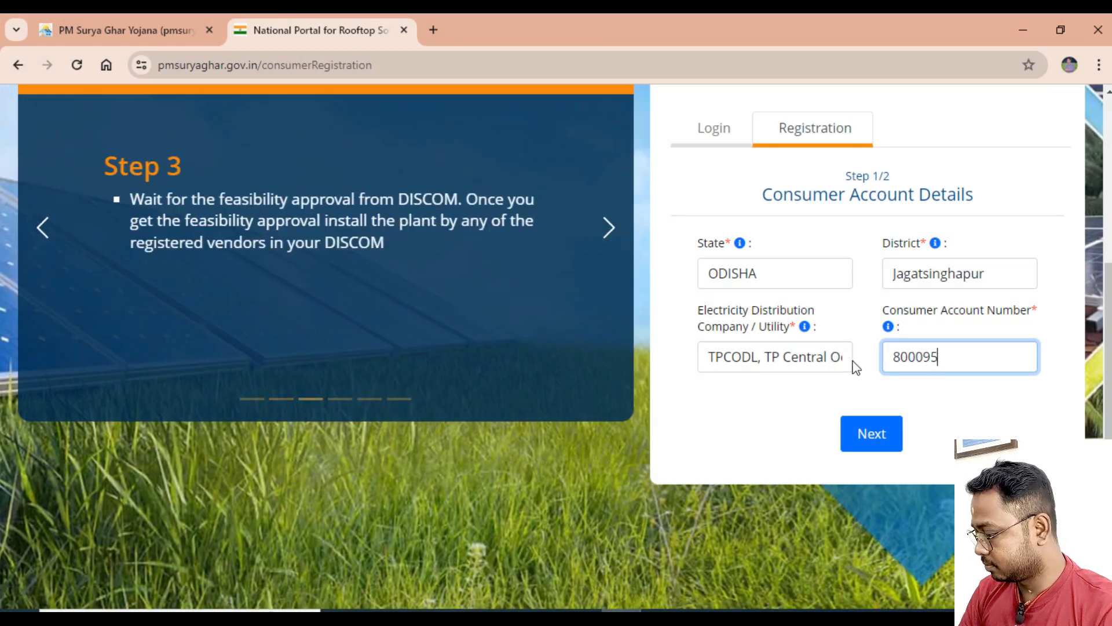
# Enter the consumer account number from the bill and fetch the masked registered name
pyautogui.click(874, 441)
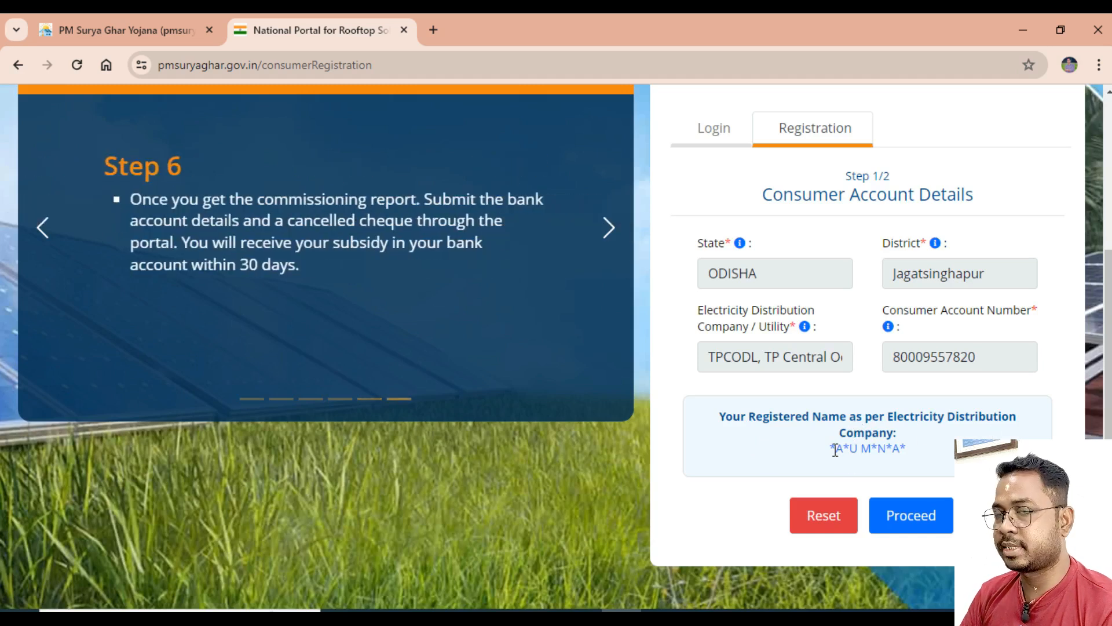
pyautogui.moveTo(835, 449); pyautogui.dragTo(916, 456)
pyautogui.click(915, 456)
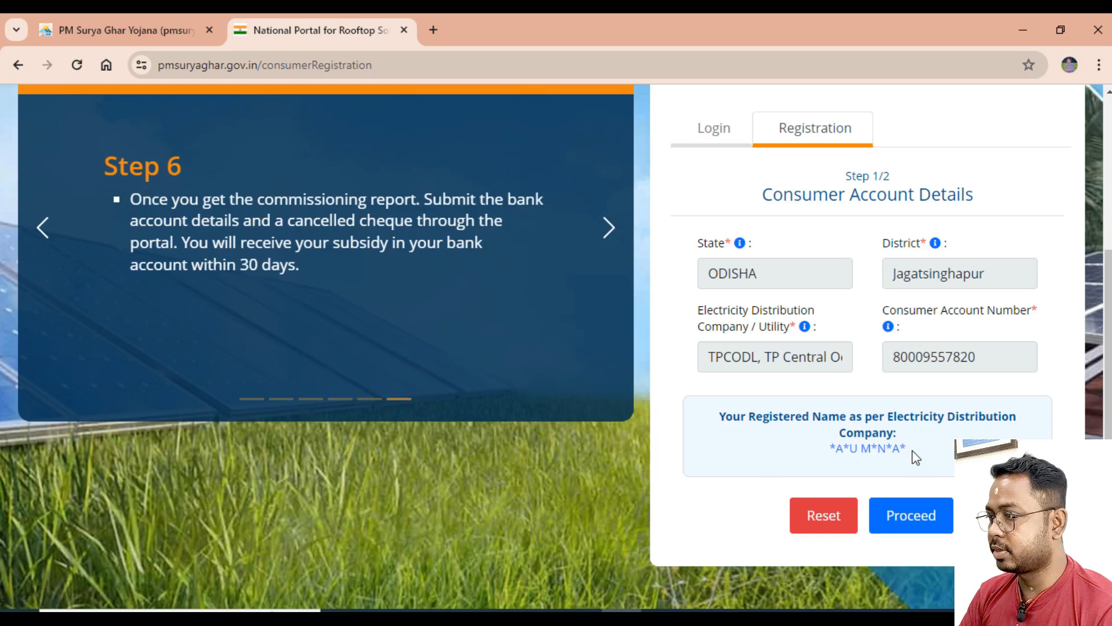
# Verify the applicant's mobile number with an SMS OTP on the second registration step
pyautogui.click(903, 525)
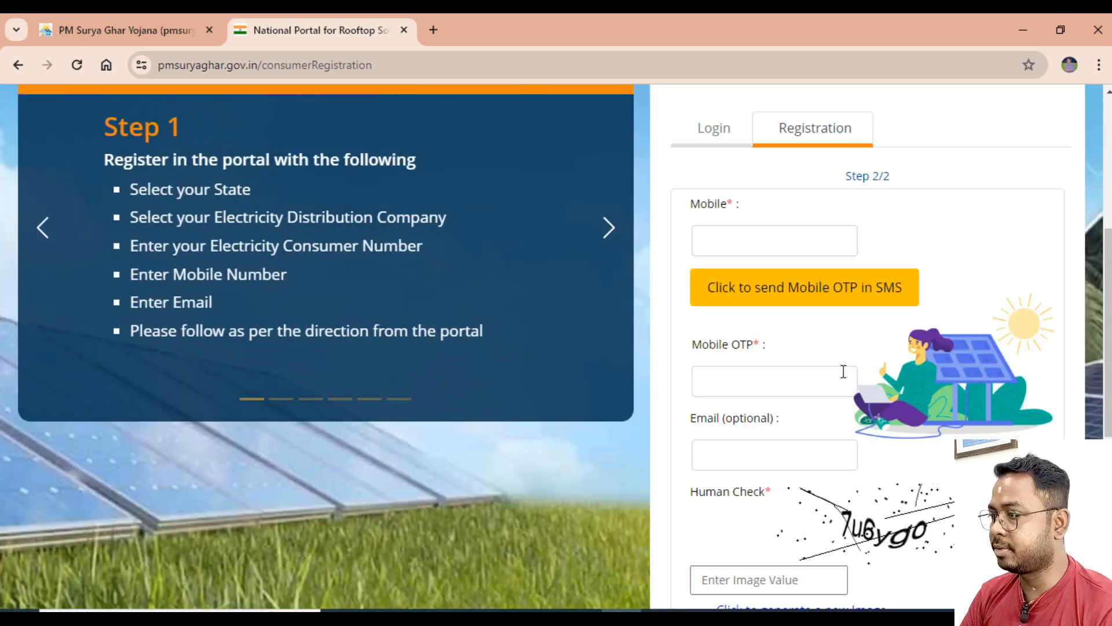
pyautogui.click(737, 240)
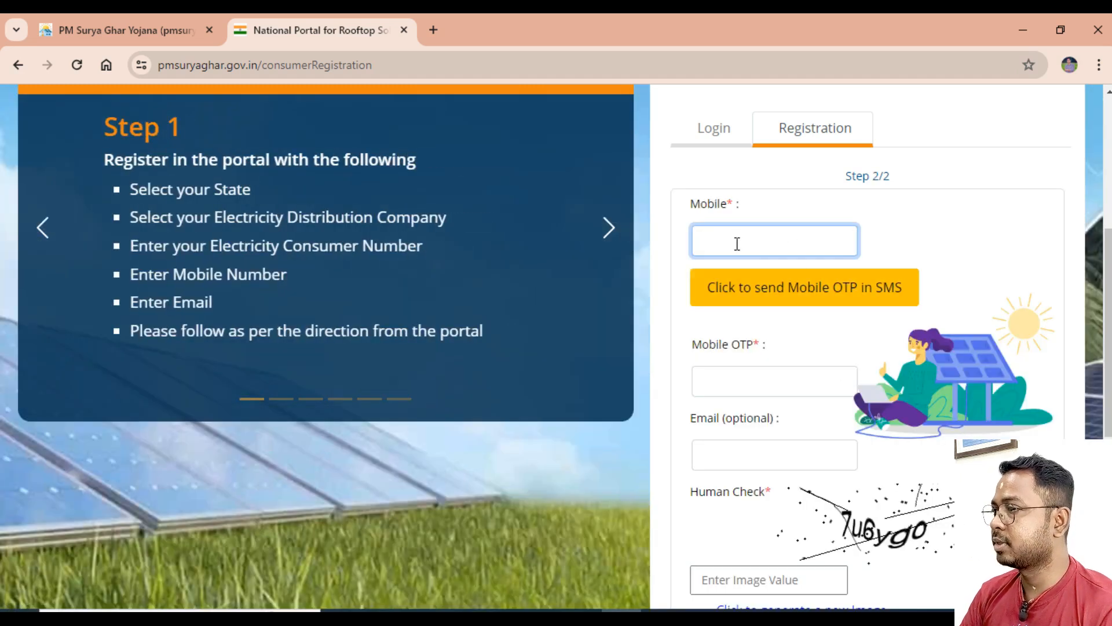
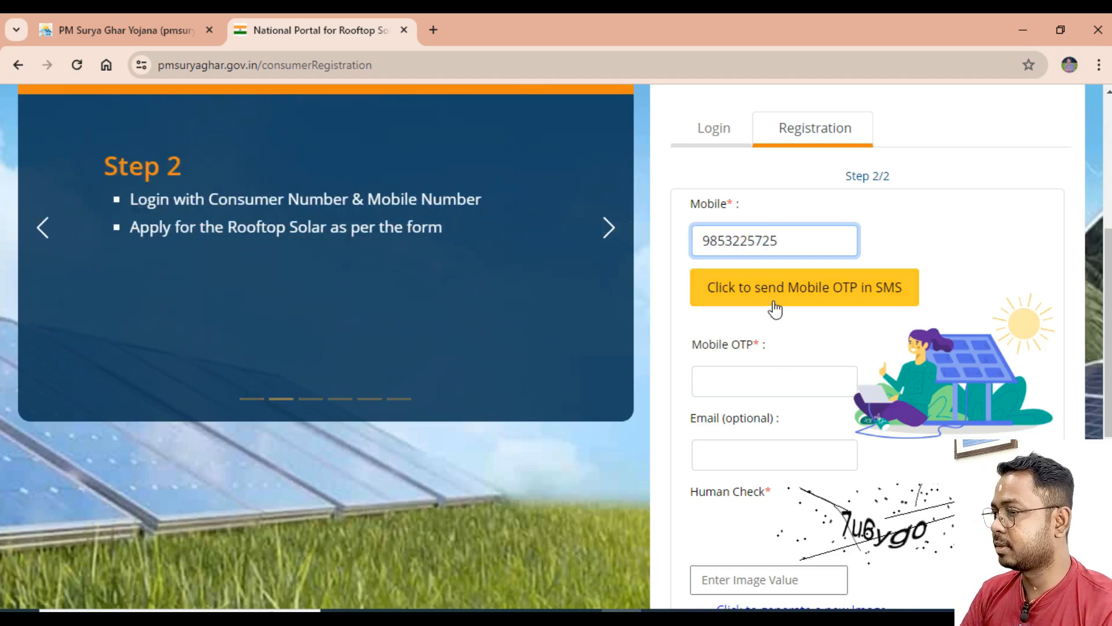
pyautogui.click(847, 302)
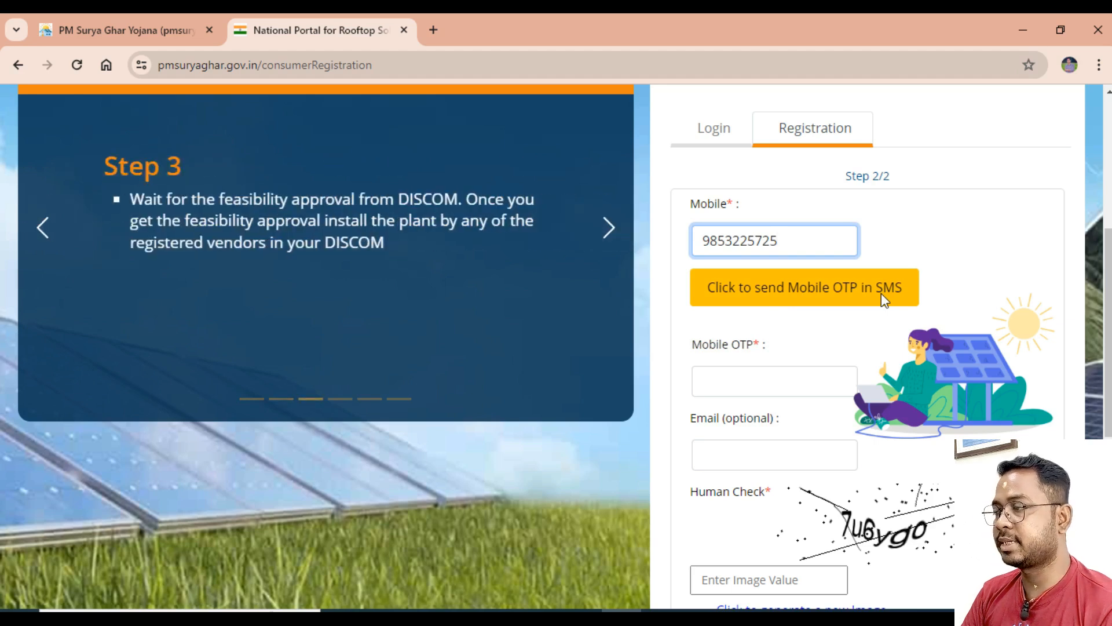
pyautogui.click(880, 293)
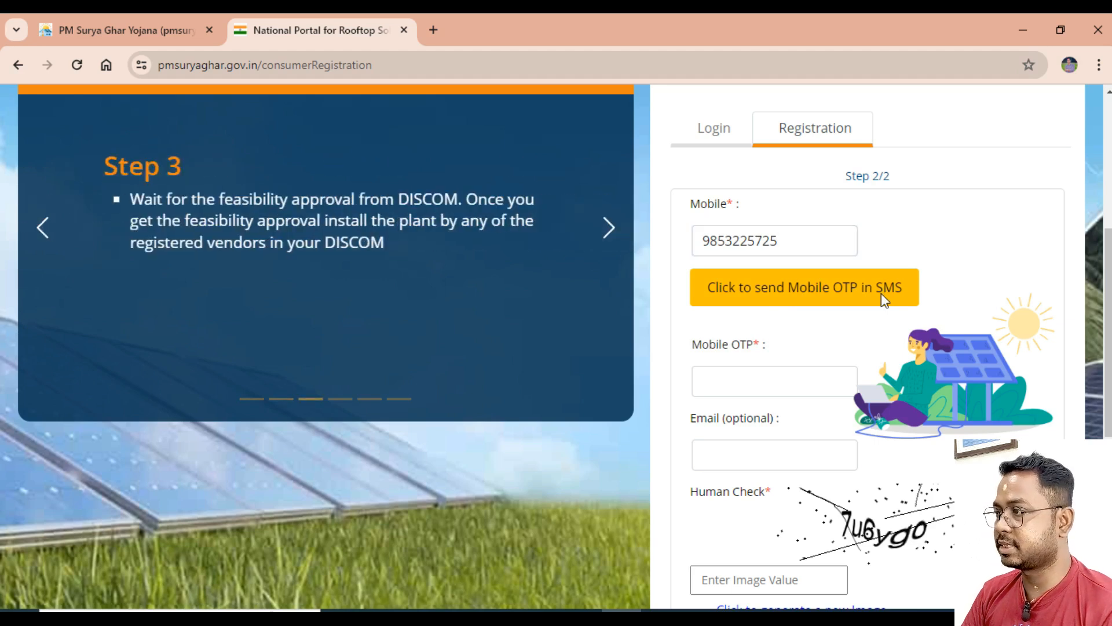
pyautogui.click(841, 288)
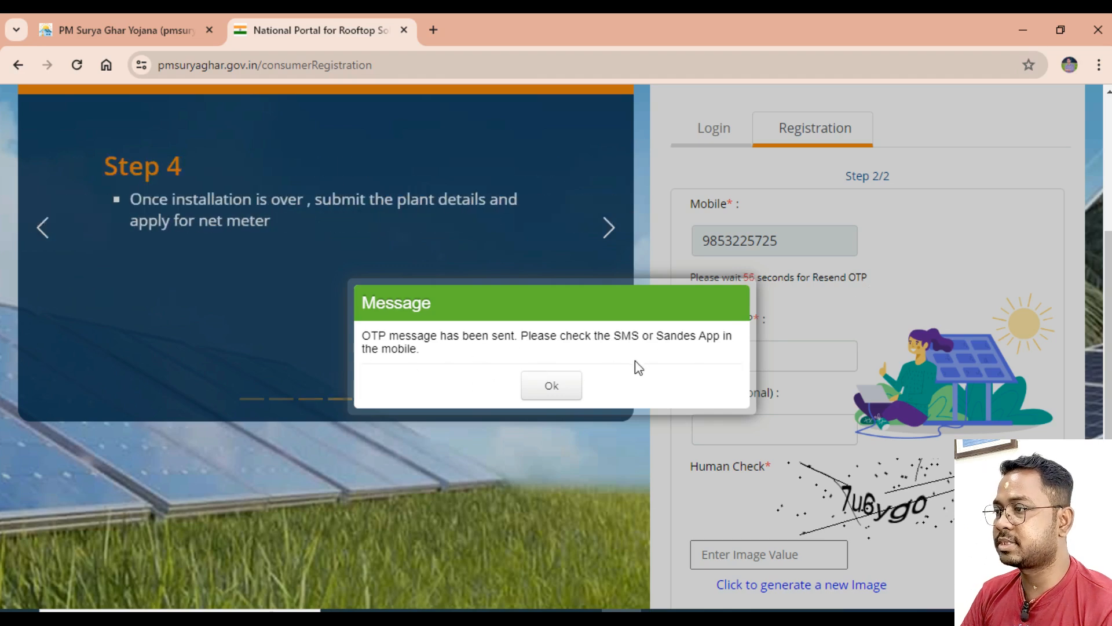
pyautogui.click(552, 390)
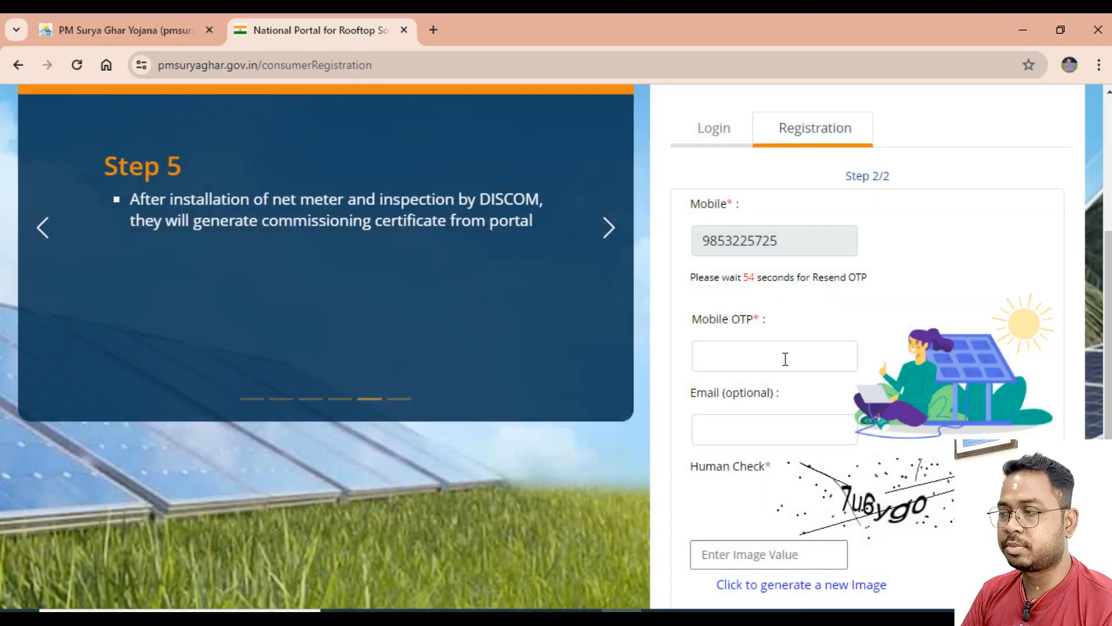
pyautogui.click(785, 355)
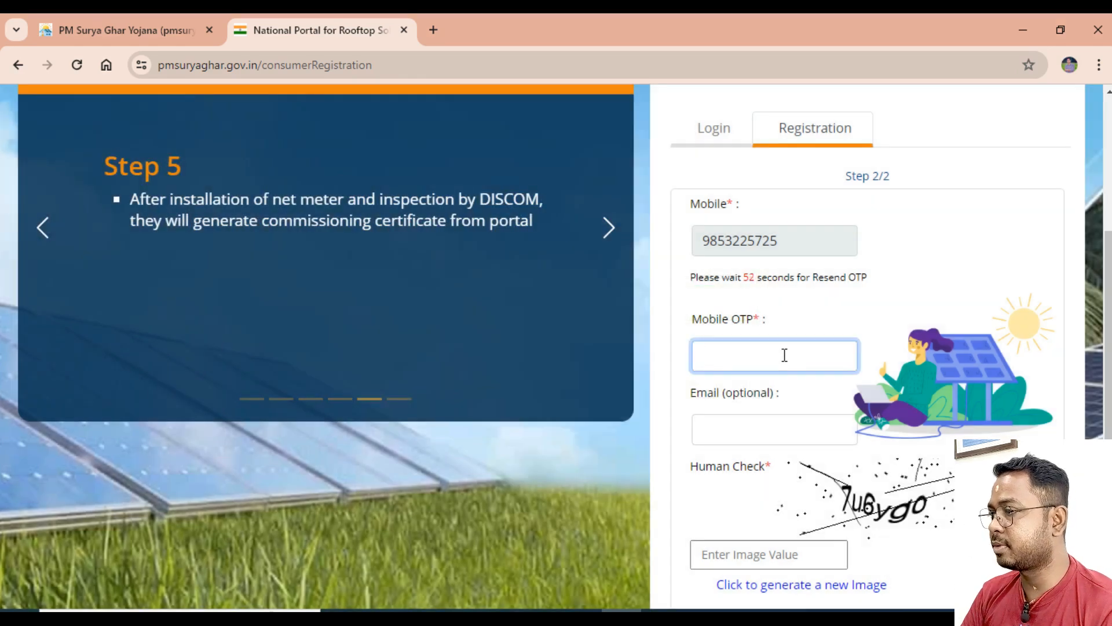
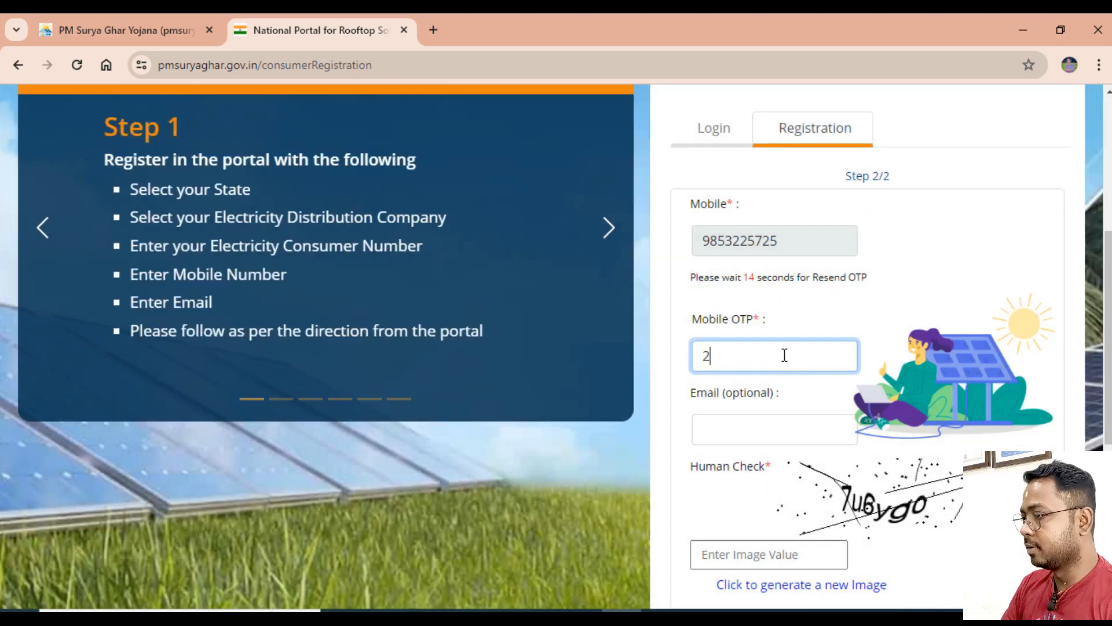
# Fill in the e-mail address and human-check value, then submit and confirm the registration
pyautogui.click(773, 418)
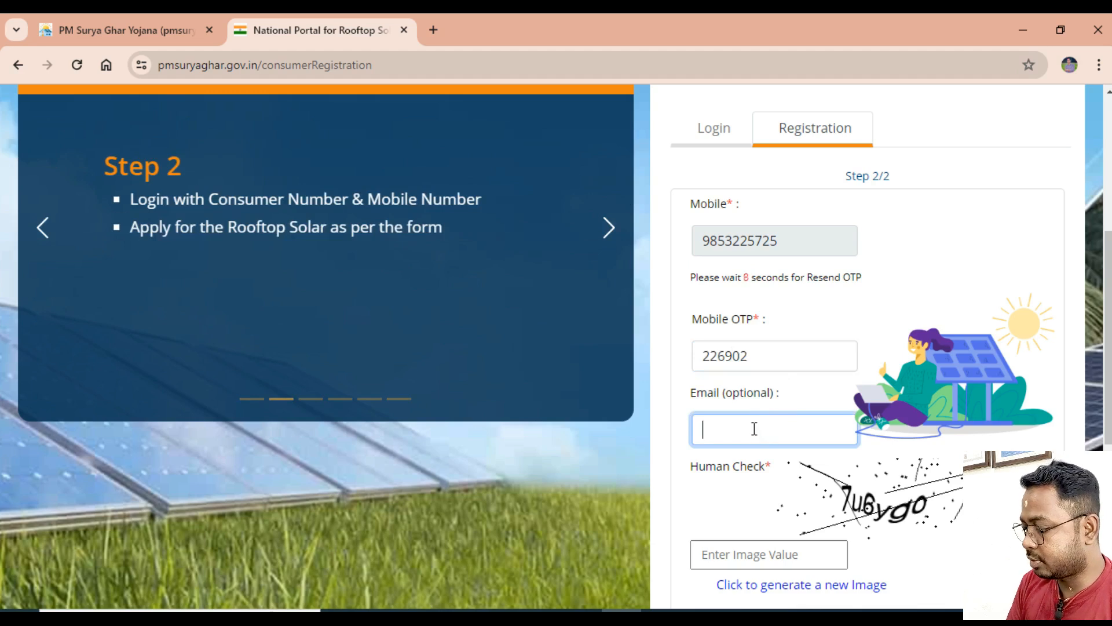
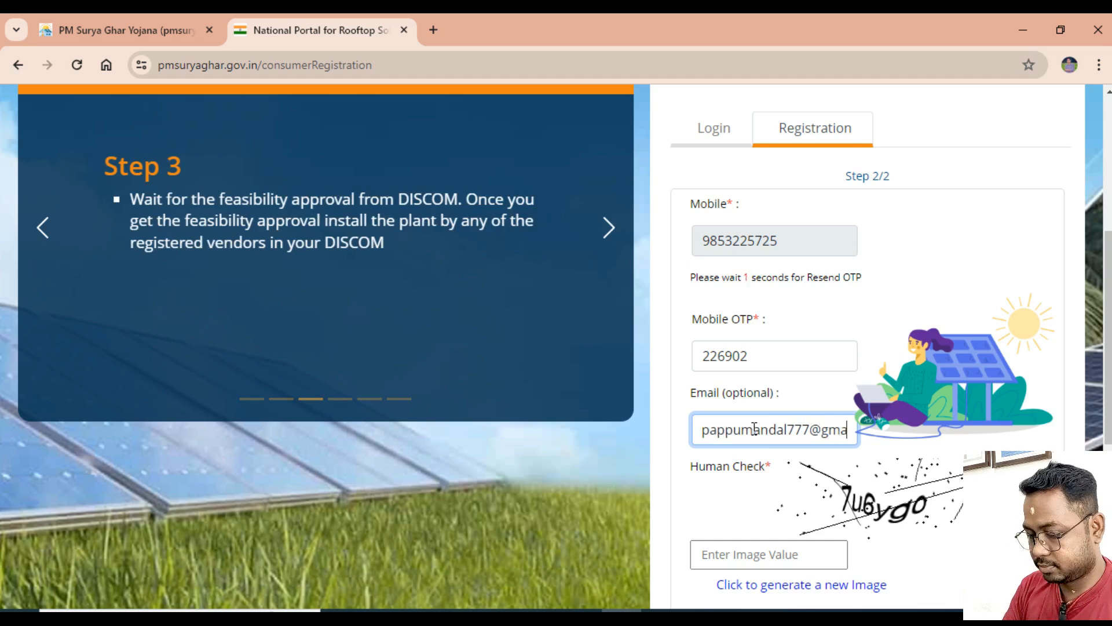
pyautogui.press('Tab')
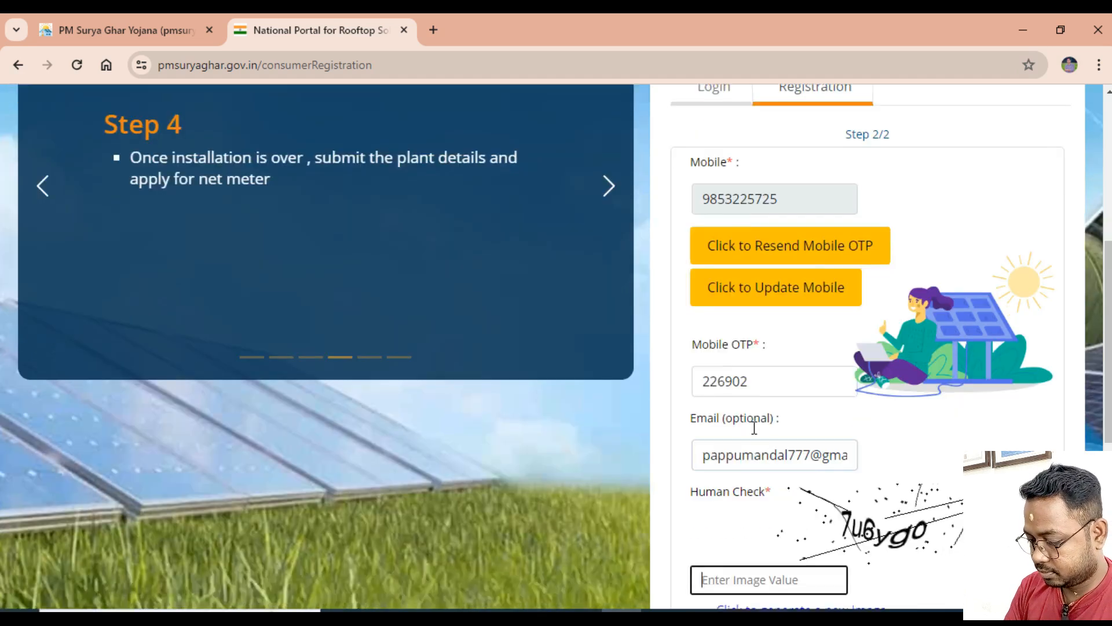
pyautogui.scroll(-5, 754, 428)
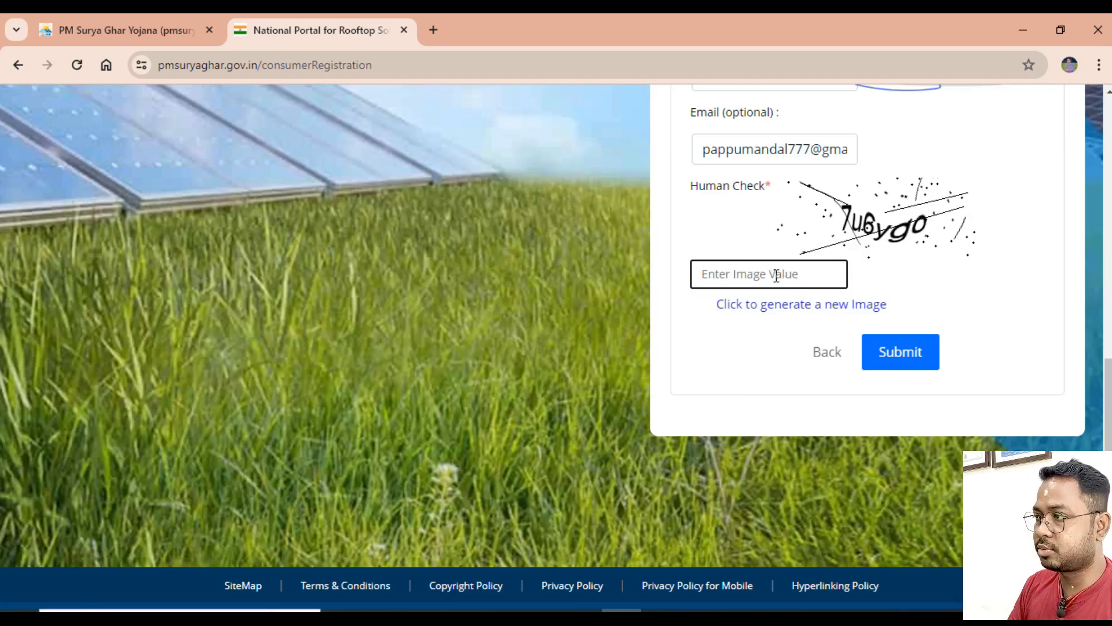
pyautogui.write('7u6ygo')
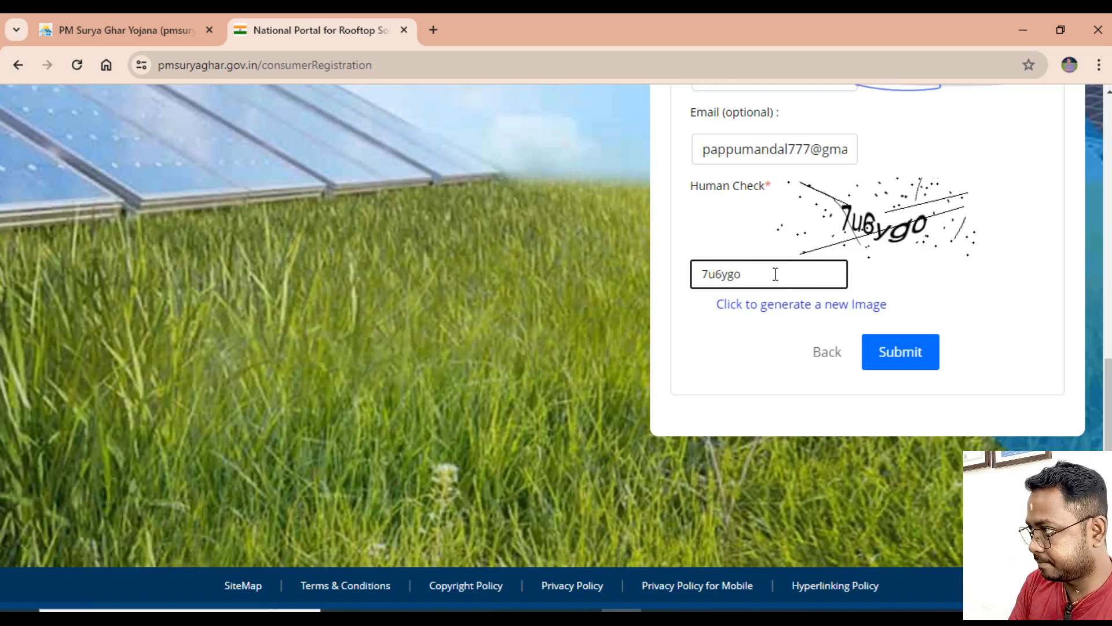
pyautogui.click(889, 352)
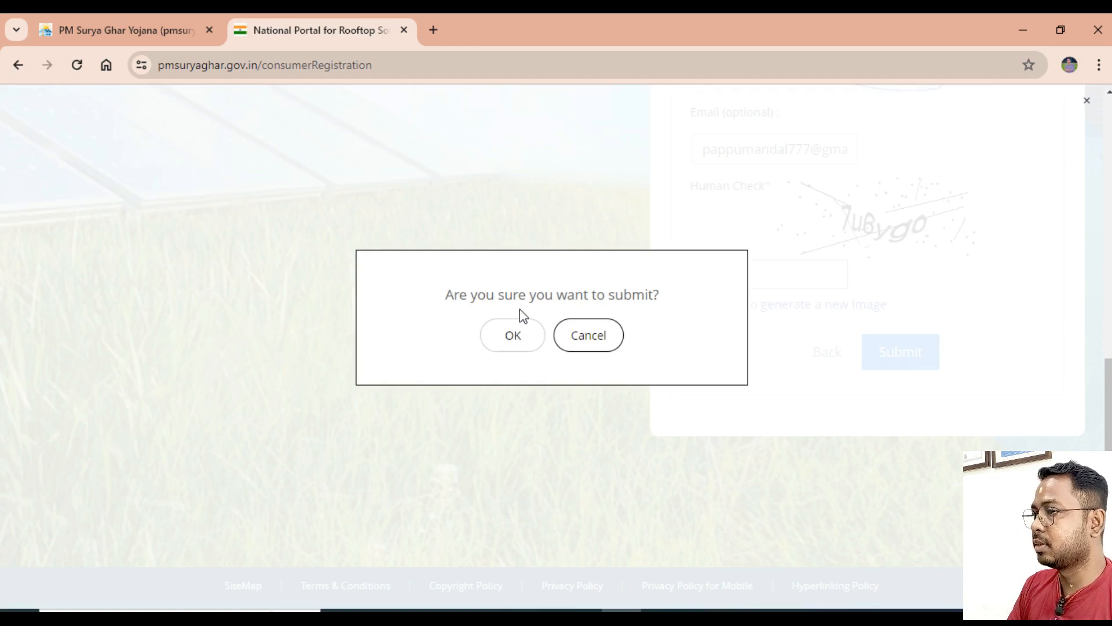
pyautogui.click(509, 336)
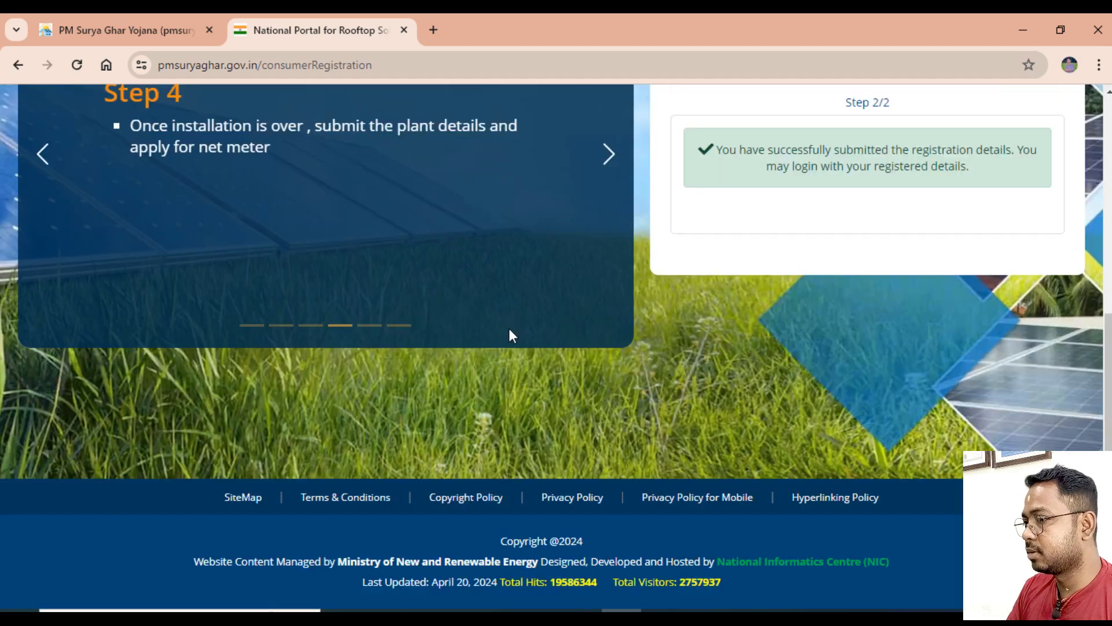
# Review the registration success message and go to the consumer login page
pyautogui.scroll(5, 702, 334)
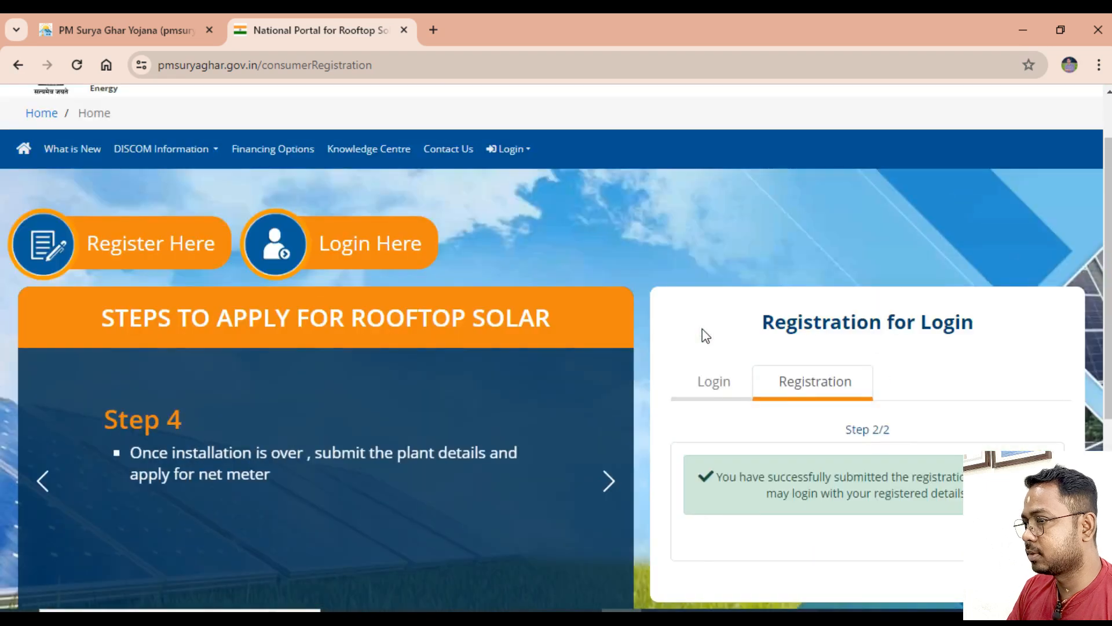
pyautogui.scroll(-3, 702, 329)
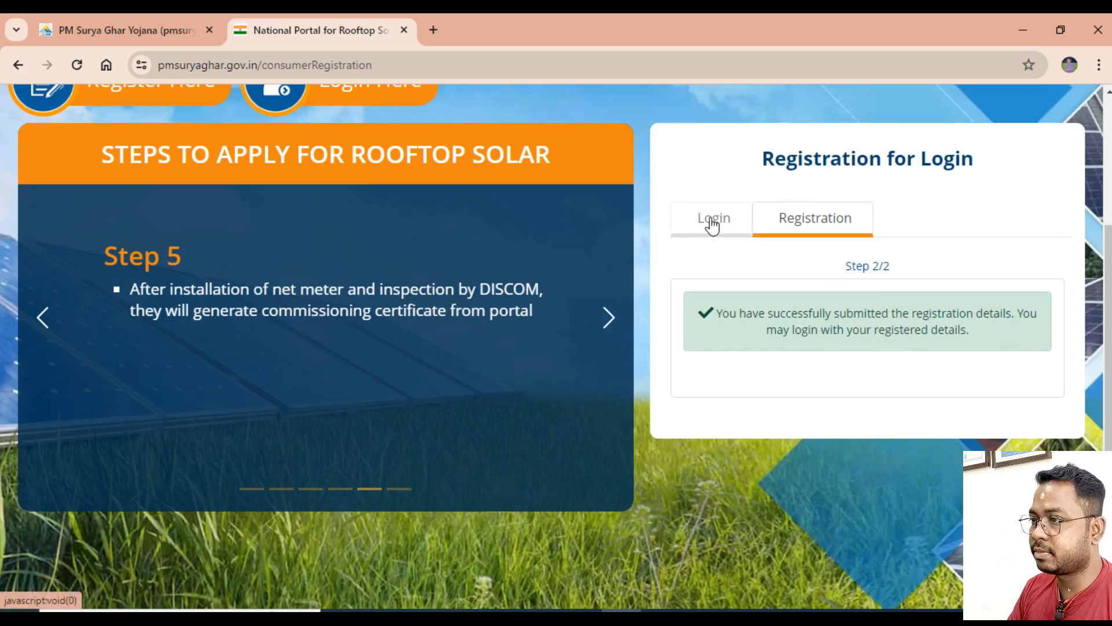
pyautogui.scroll(3, 713, 224)
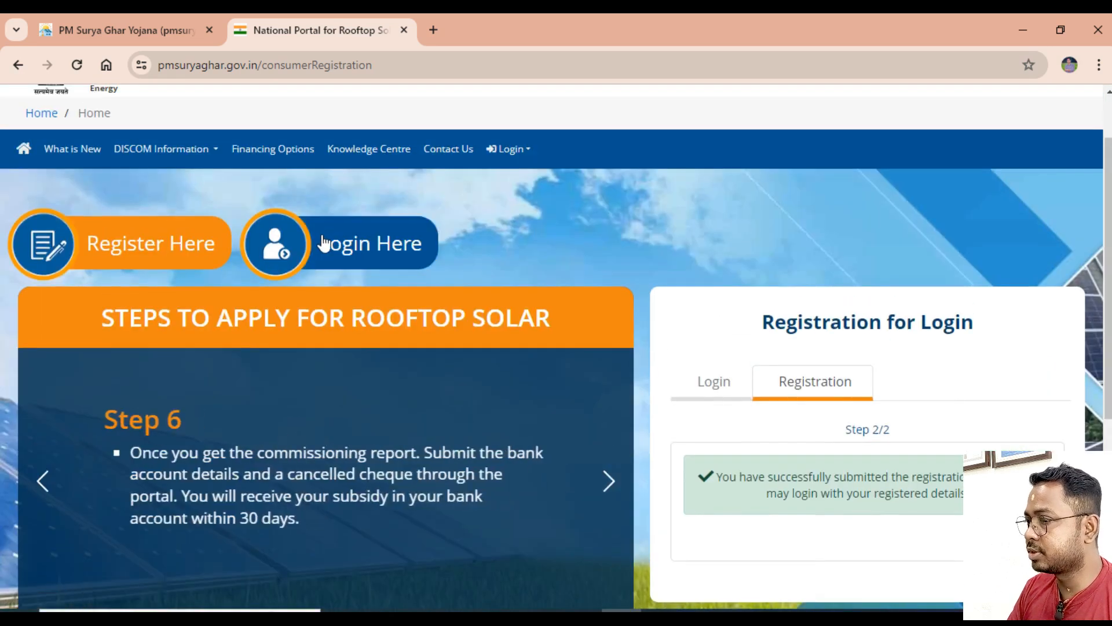
pyautogui.click(712, 385)
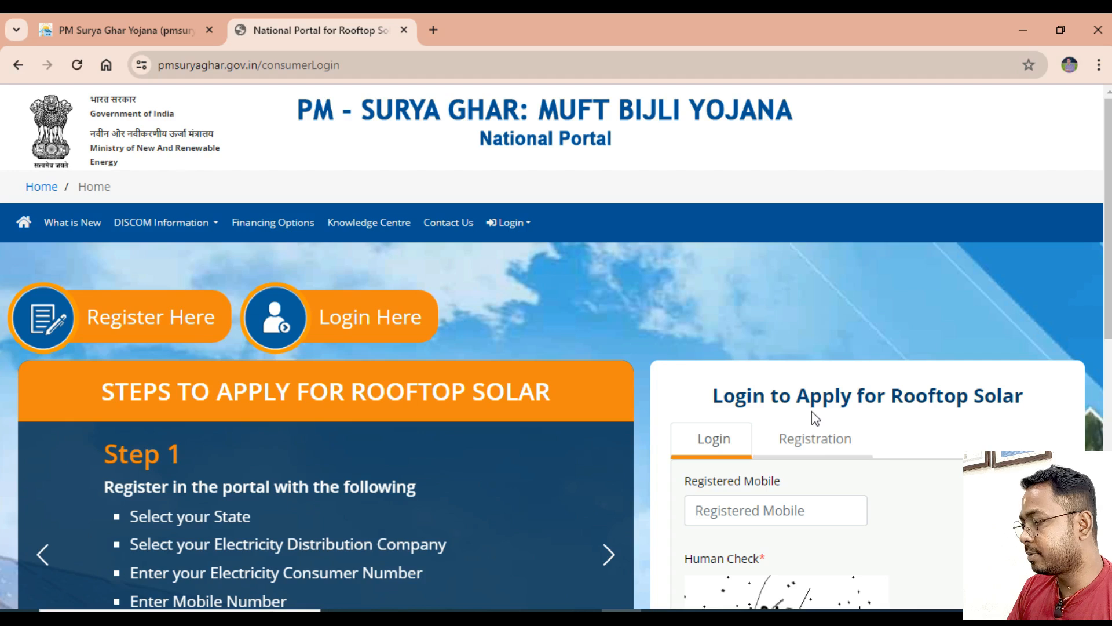
# Enter the registered mobile number and human-check value to request a login OTP
pyautogui.scroll(-4, 812, 417)
pyautogui.click(768, 262)
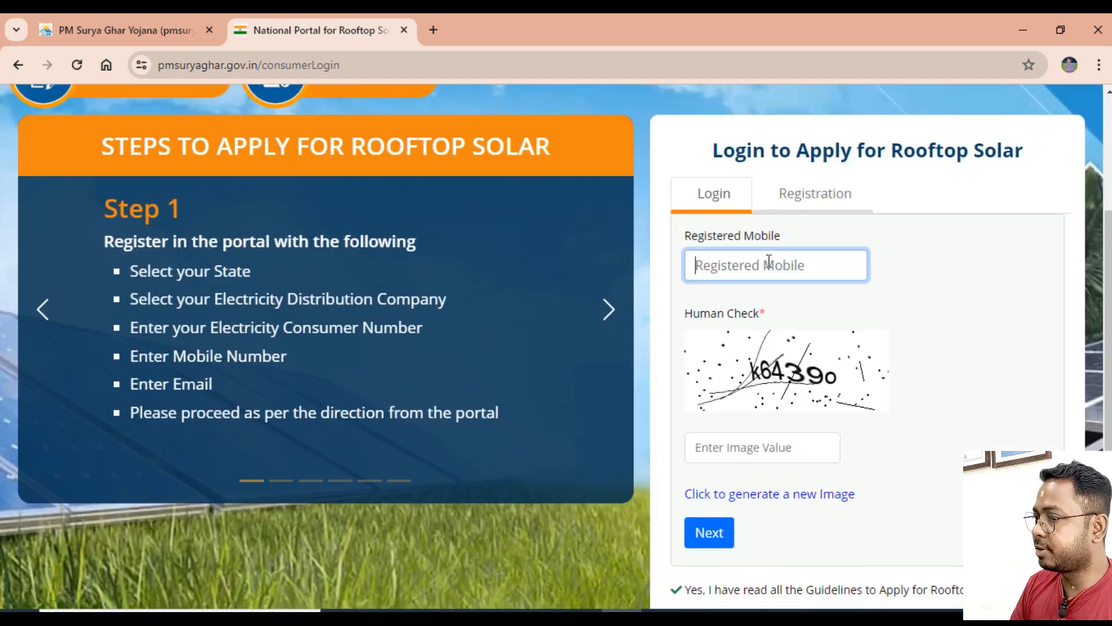
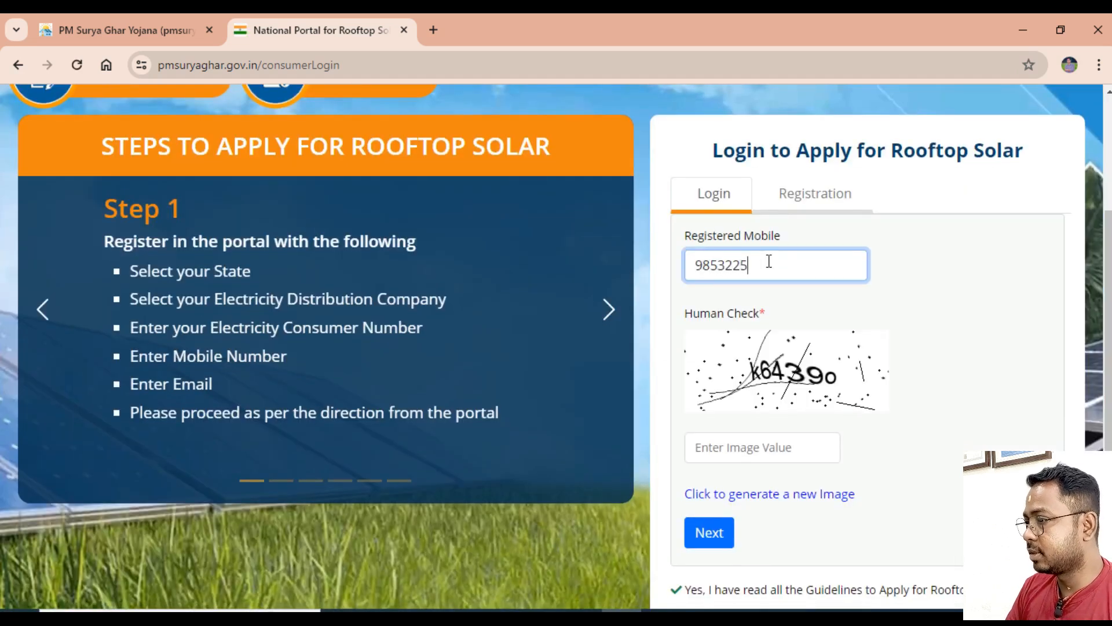
pyautogui.click(777, 458)
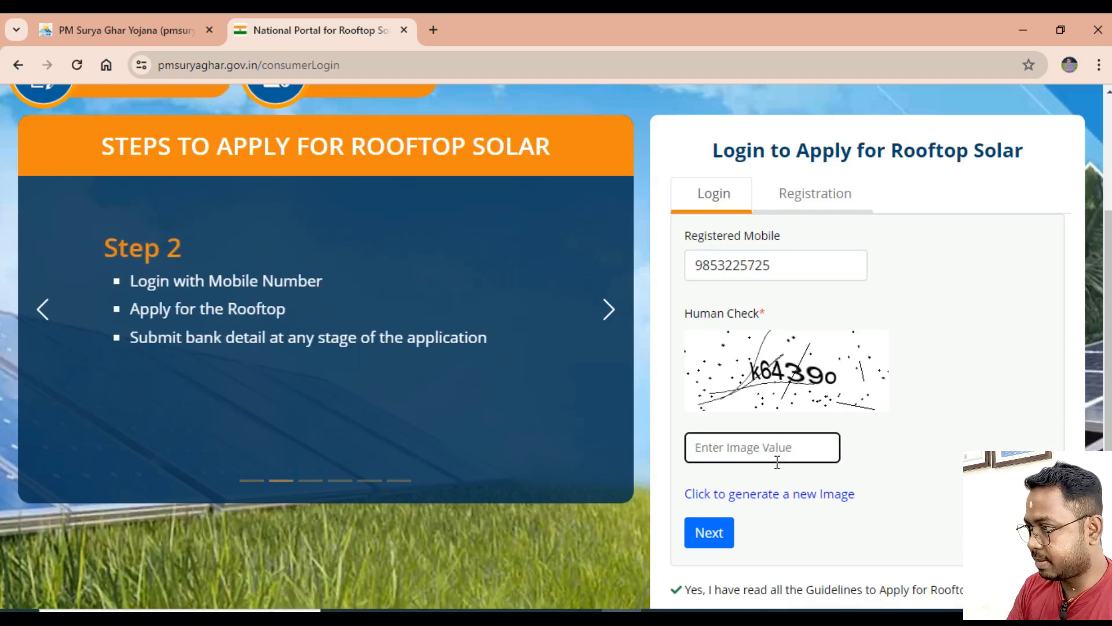
pyautogui.write('K')
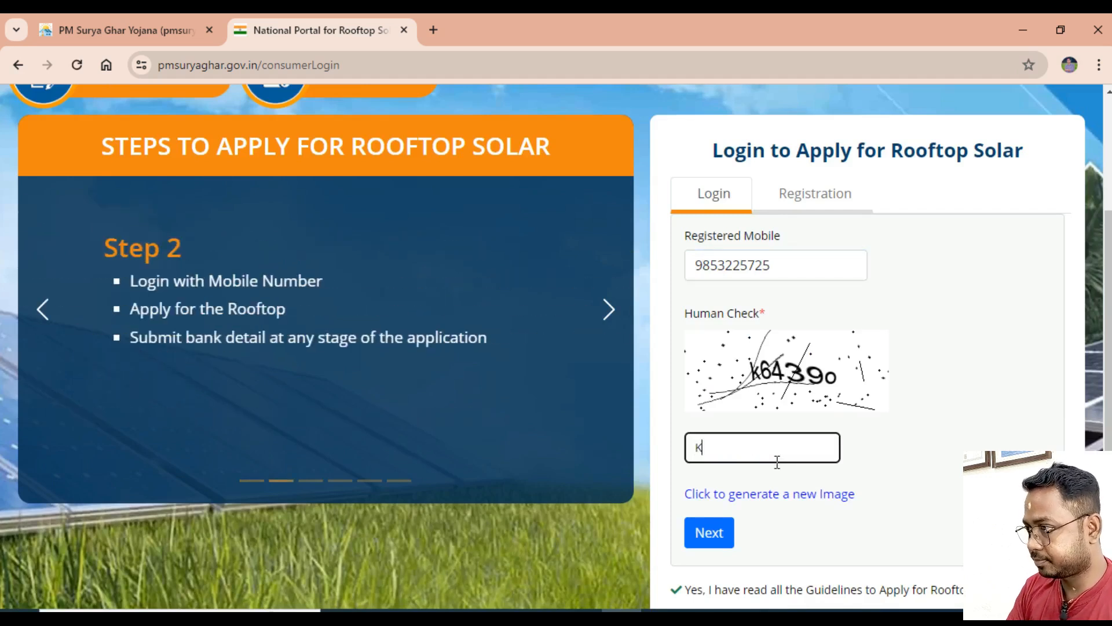
pyautogui.press('BackSpace')
pyautogui.write('k')
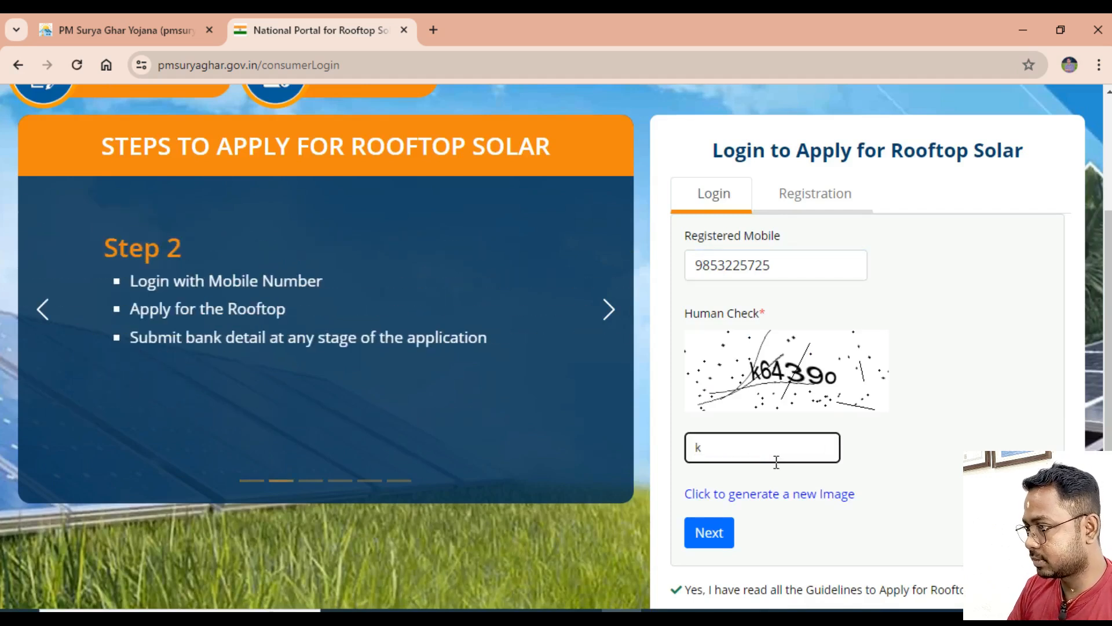
pyautogui.write('6439')
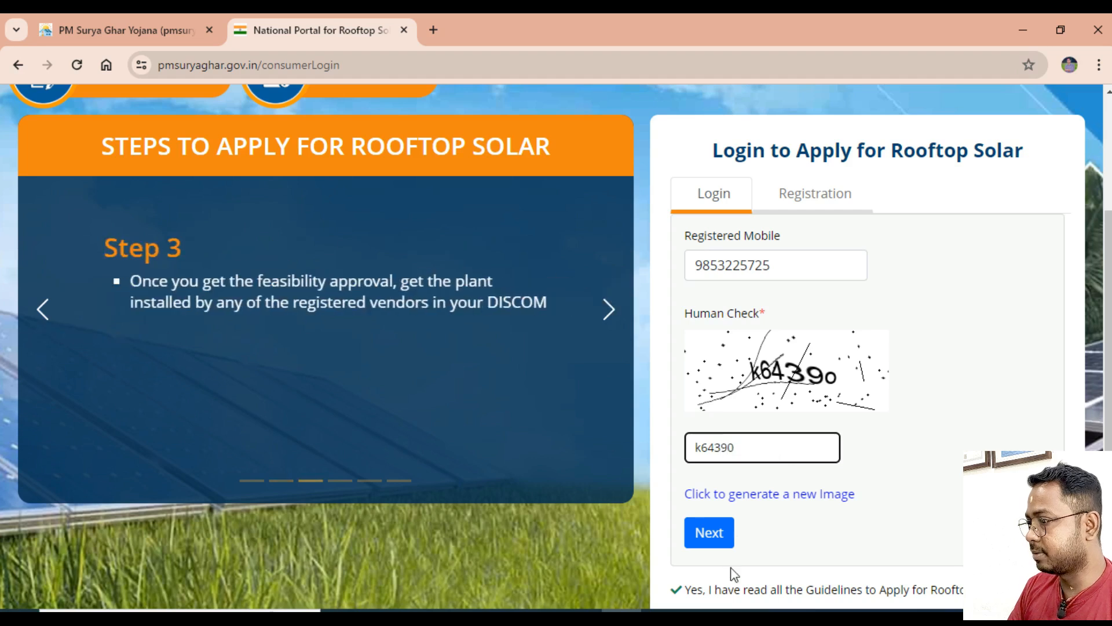
pyautogui.write('0')
pyautogui.click(713, 543)
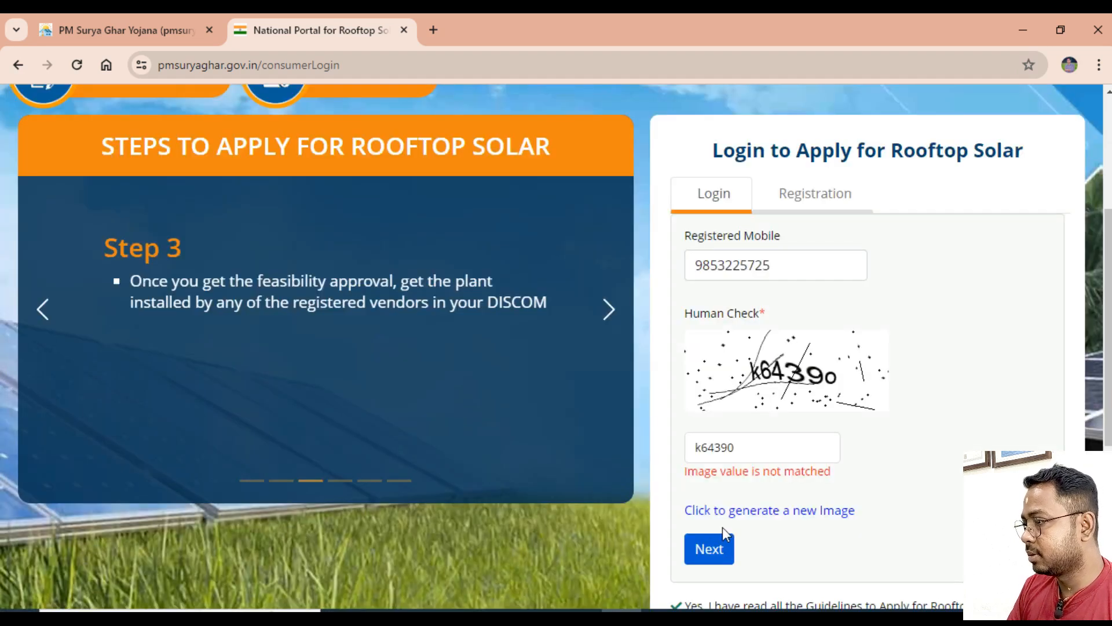
# Correct the rejected human-check value and get the login OTP sent
pyautogui.moveTo(749, 446); pyautogui.dragTo(610, 454)
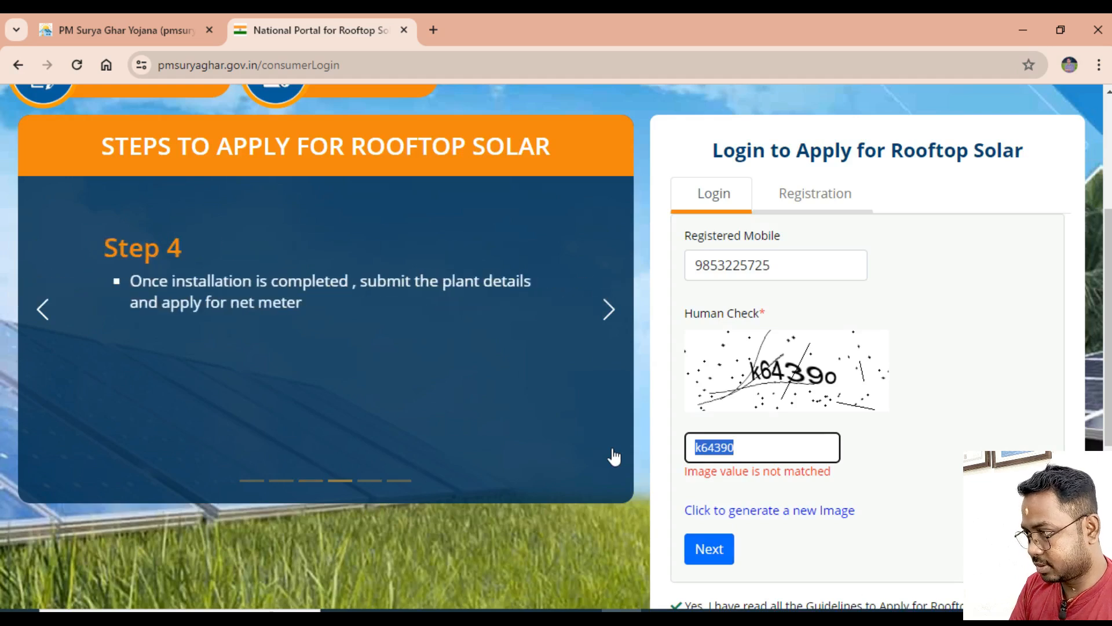
pyautogui.press('BackSpace')
pyautogui.write('k')
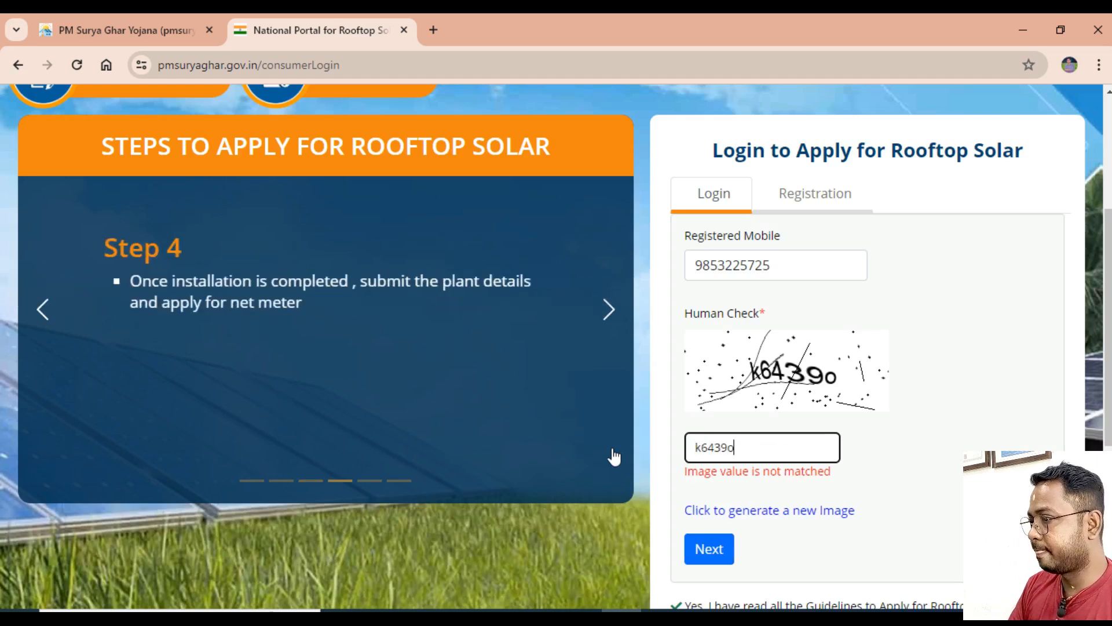
pyautogui.click(705, 557)
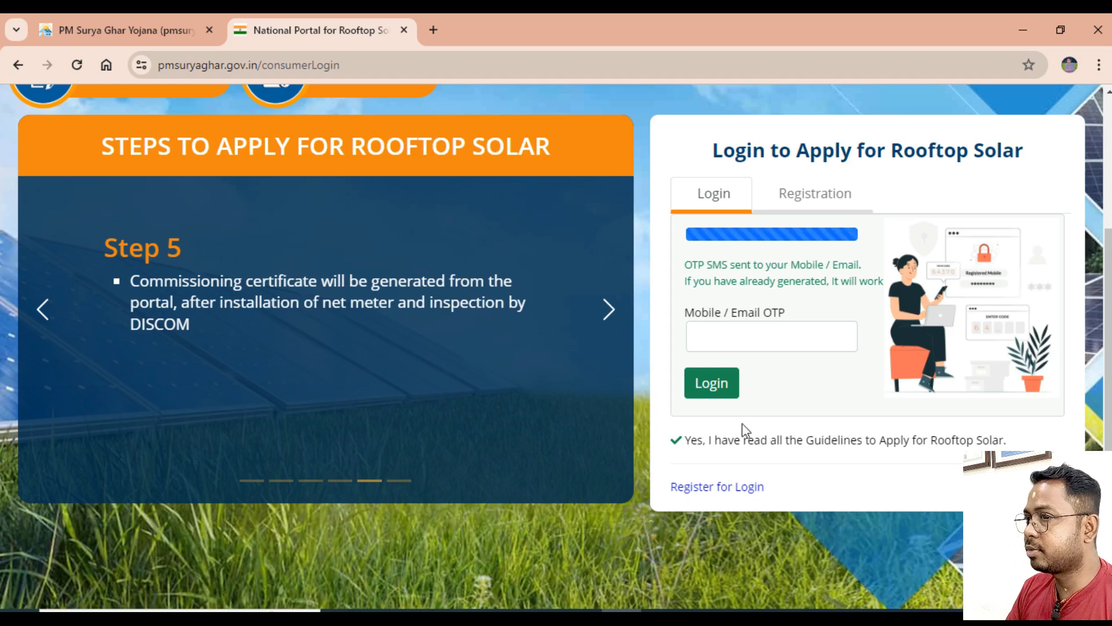
pyautogui.click(773, 334)
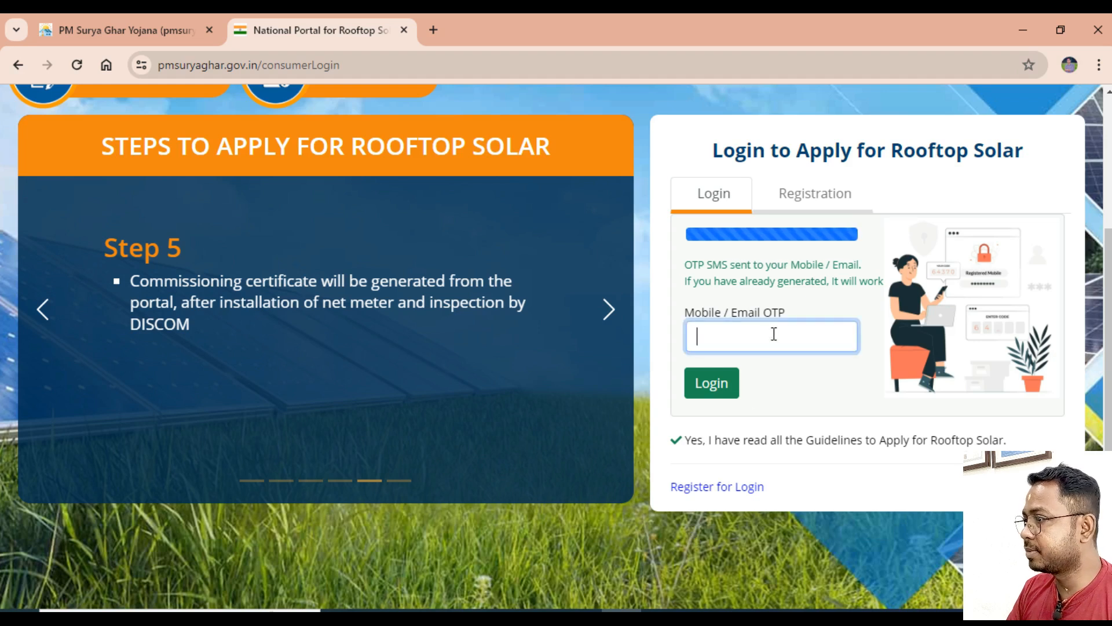
pyautogui.click(433, 29)
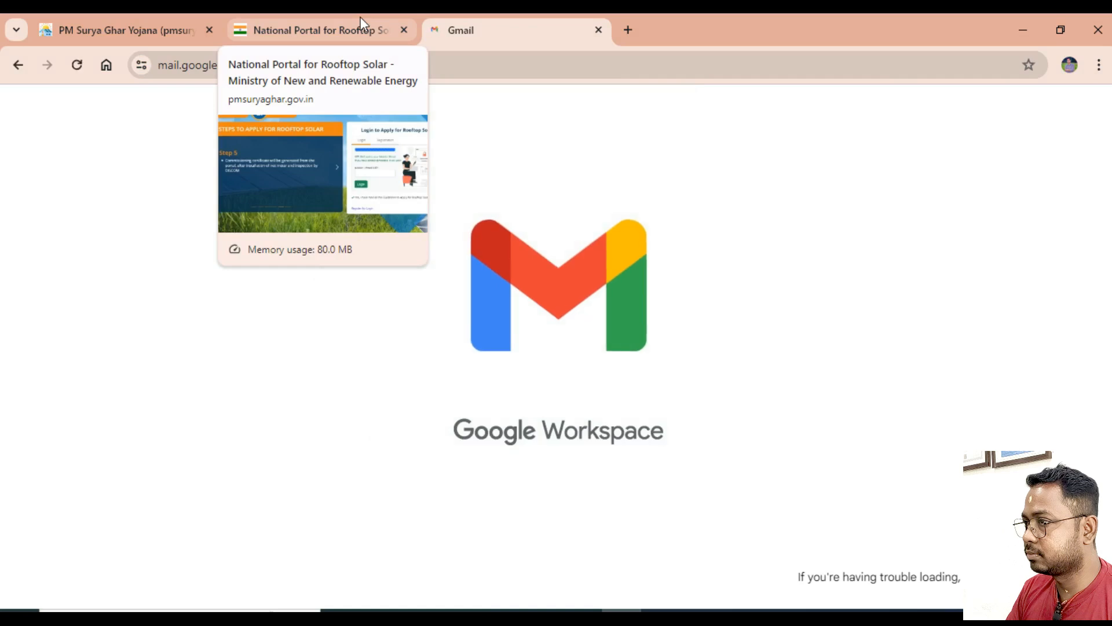
# Refresh Gmail and check the inbox for the portal's login OTP, then return to the portal
pyautogui.click(361, 17)
pyautogui.click(457, 16)
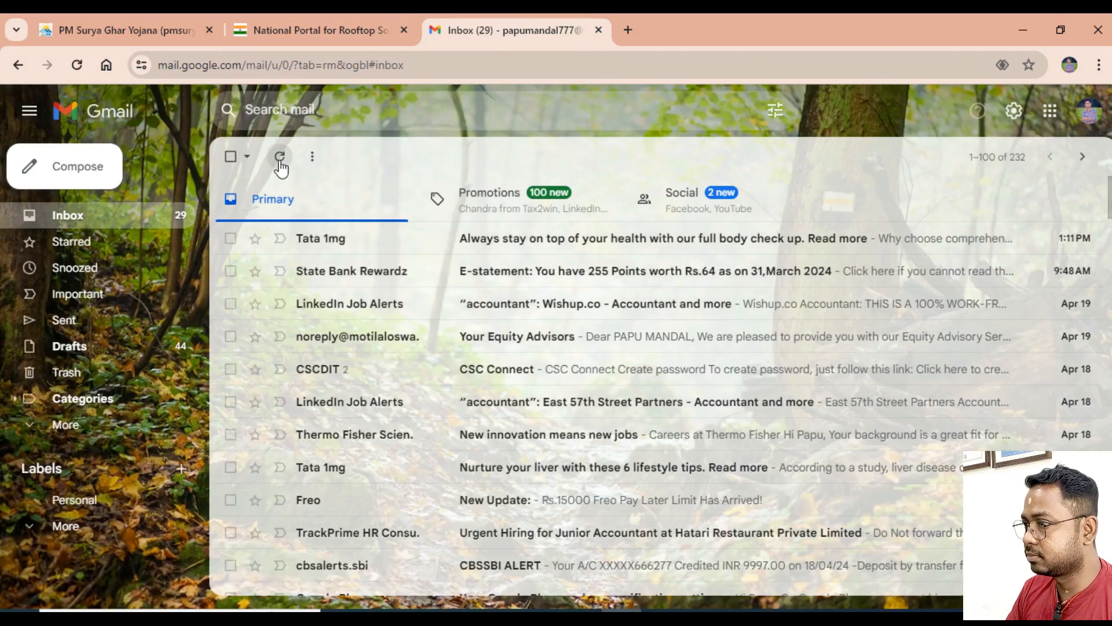
pyautogui.click(279, 161)
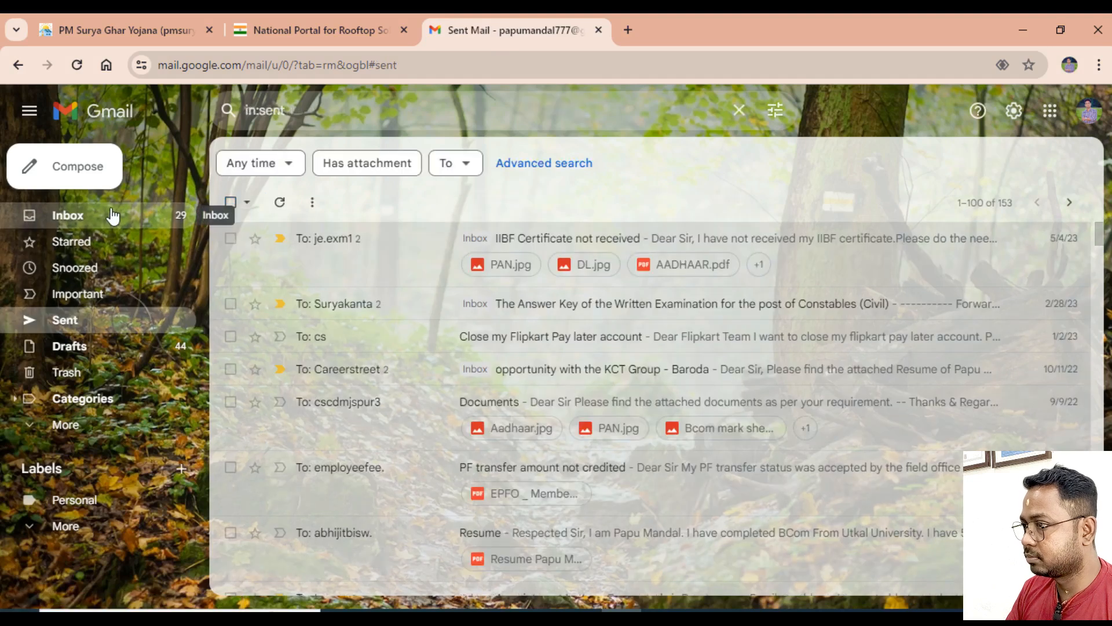
pyautogui.click(112, 215)
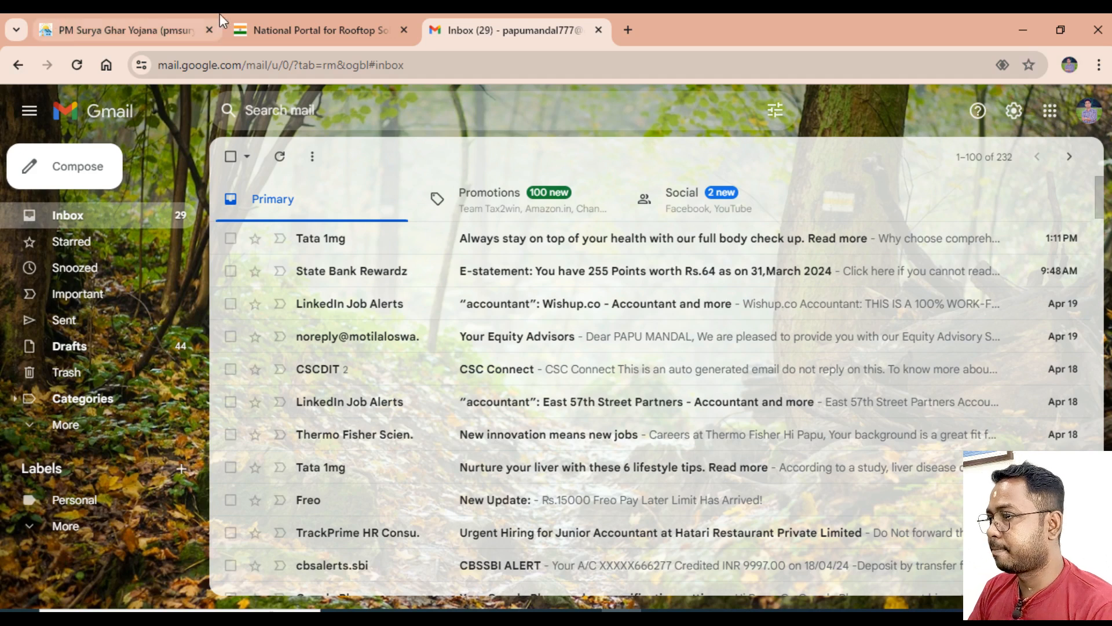
pyautogui.click(249, 29)
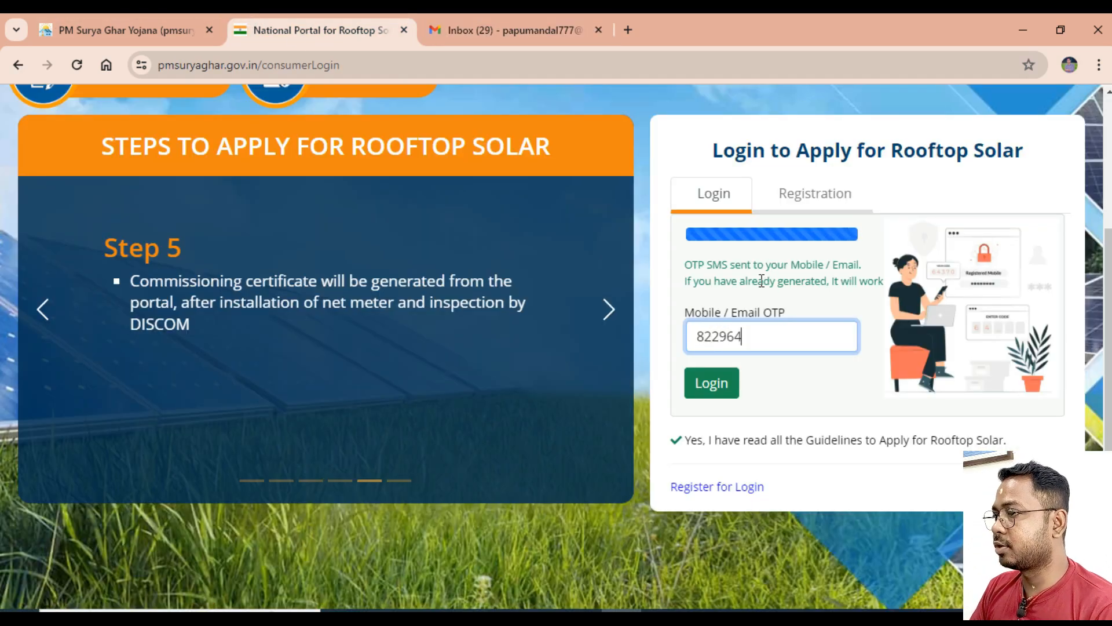
# Log in with the received OTP and scroll down to the Proceed button
pyautogui.click(722, 388)
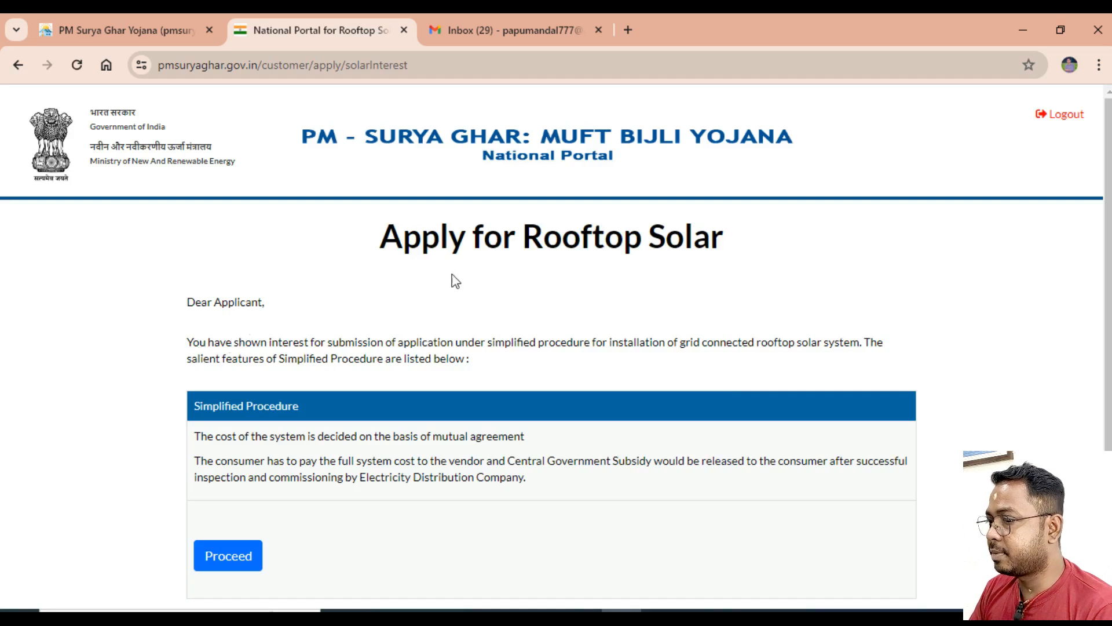
pyautogui.scroll(-2, 261, 443)
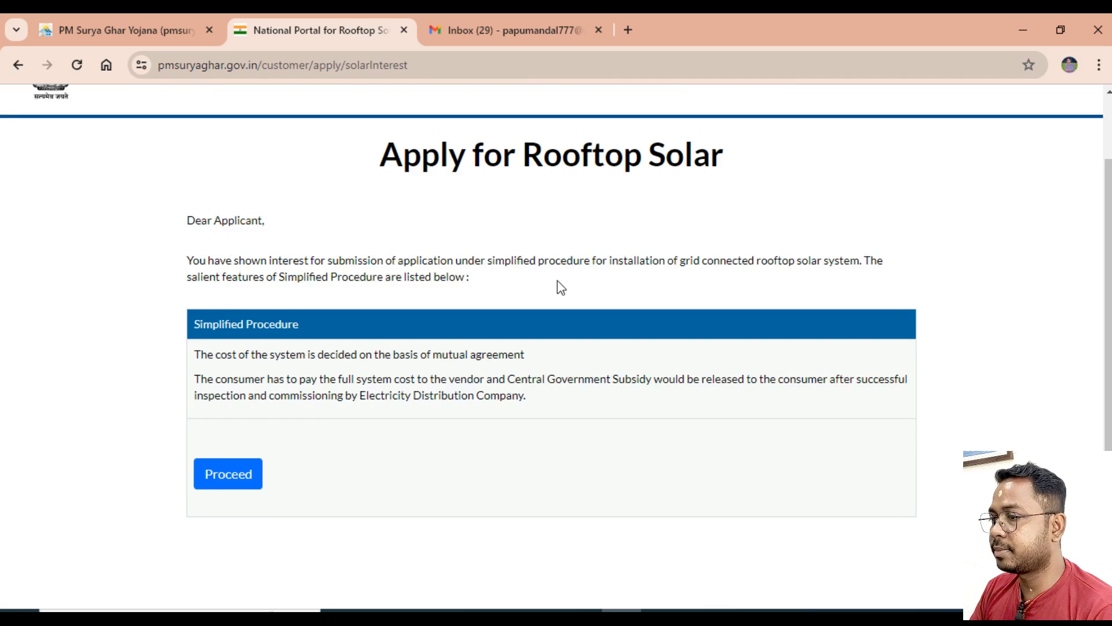
# Open the rooftop solar application form and set the applicant category to General
pyautogui.click(237, 474)
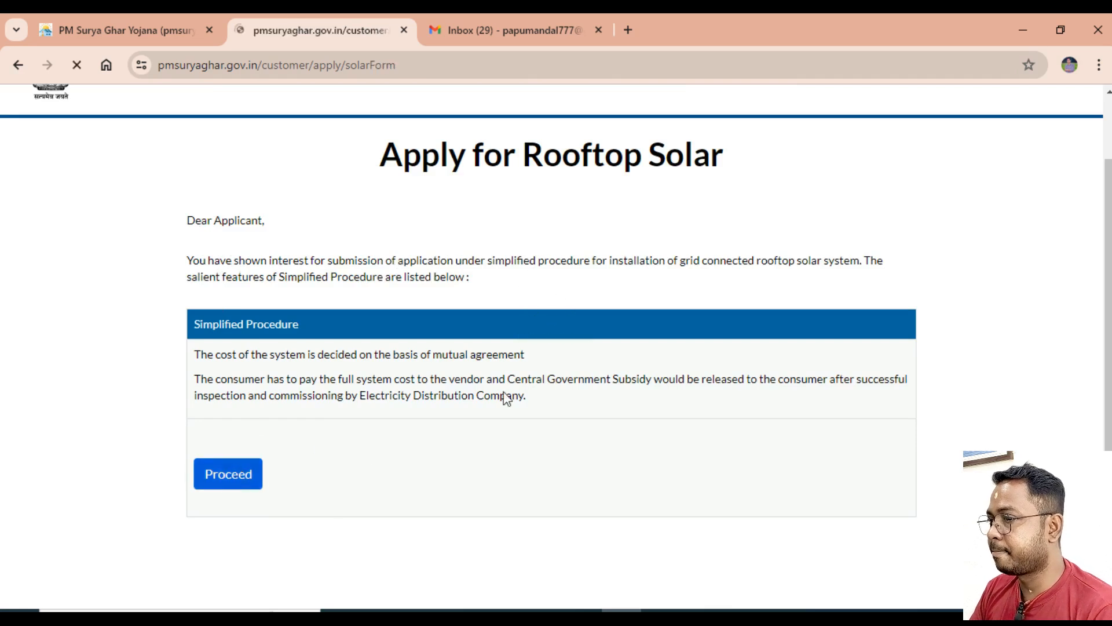
pyautogui.scroll(-1, 545, 394)
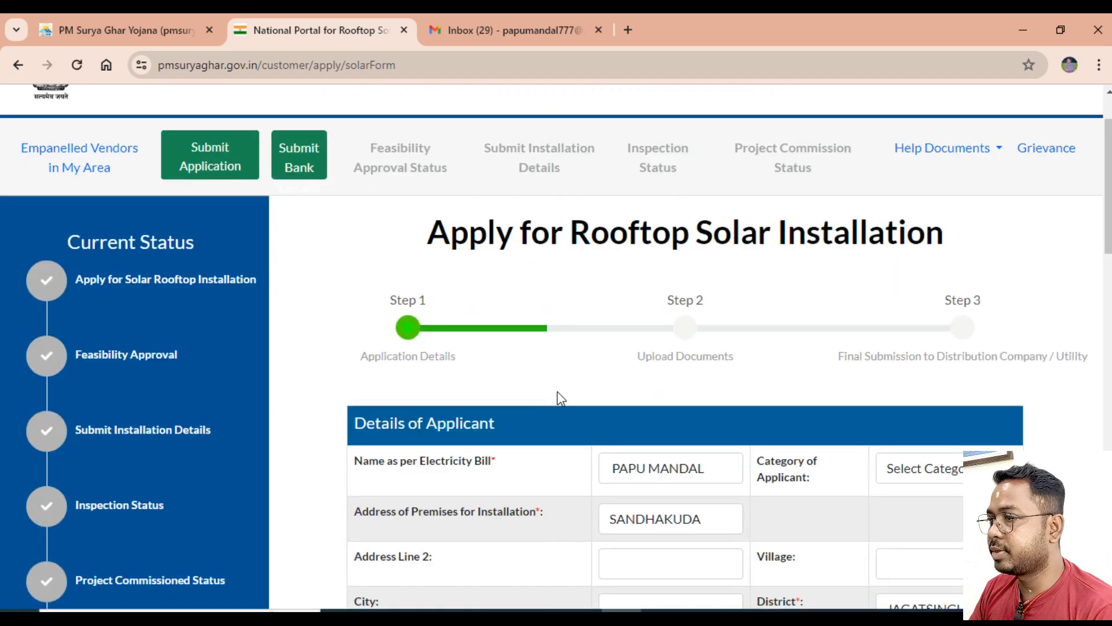
pyautogui.scroll(1, 624, 389)
pyautogui.scroll(-1, 625, 396)
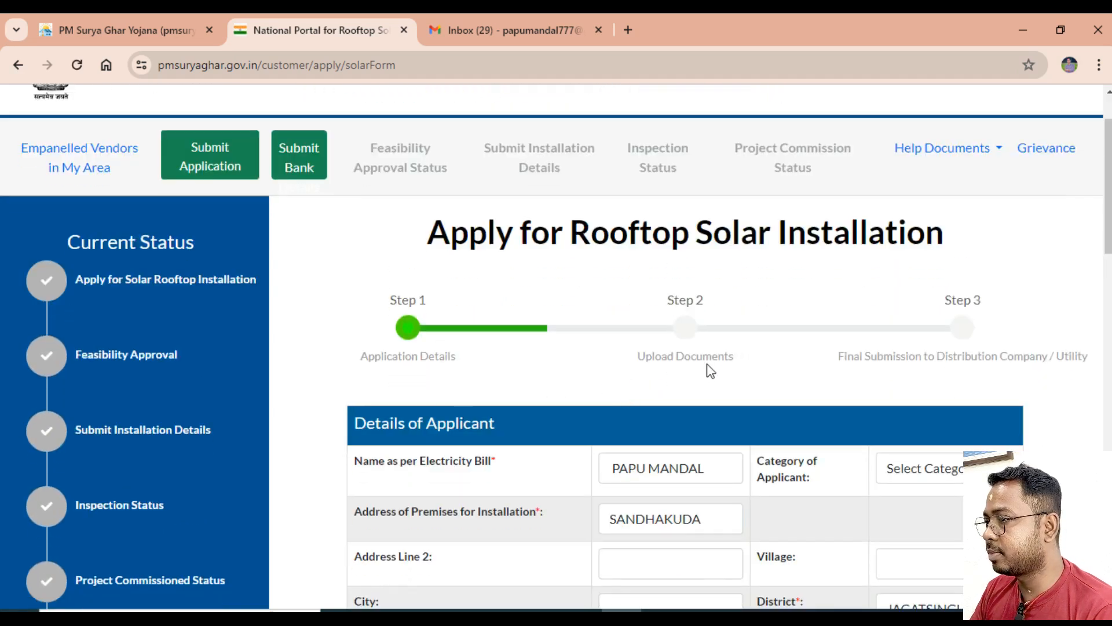
pyautogui.scroll(-4, 913, 359)
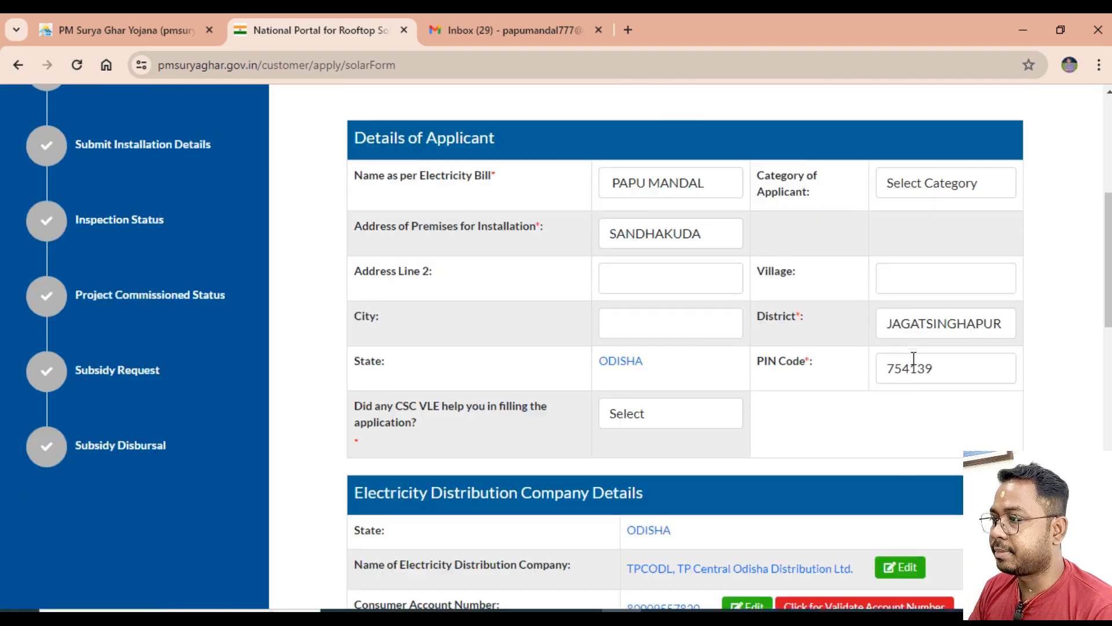
pyautogui.scroll(5, 913, 359)
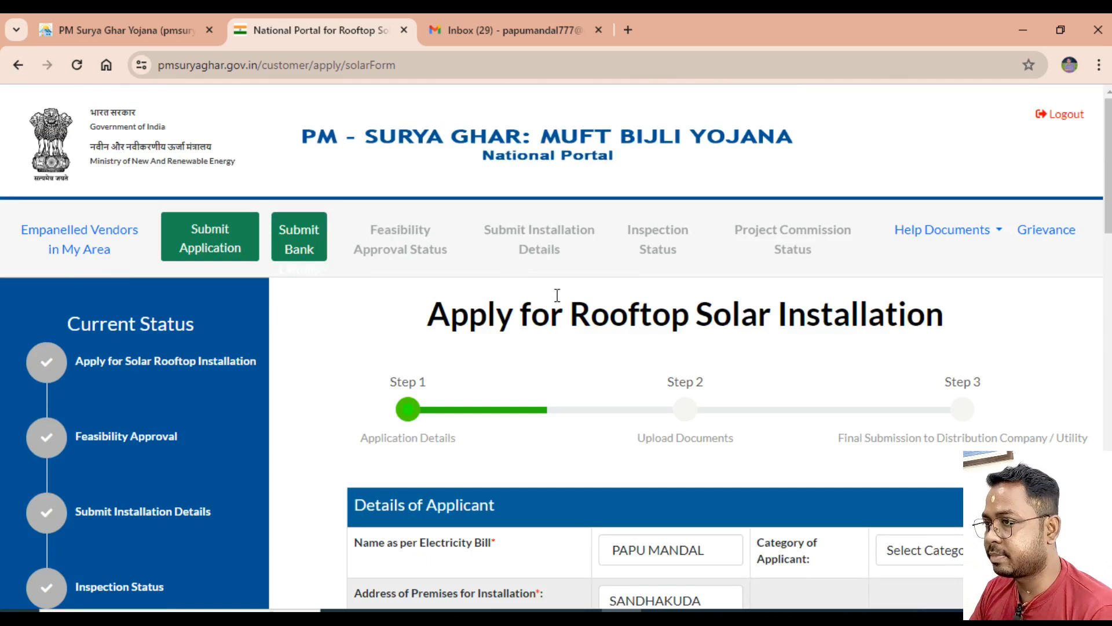
pyautogui.scroll(-3, 575, 339)
pyautogui.scroll(-1, 597, 348)
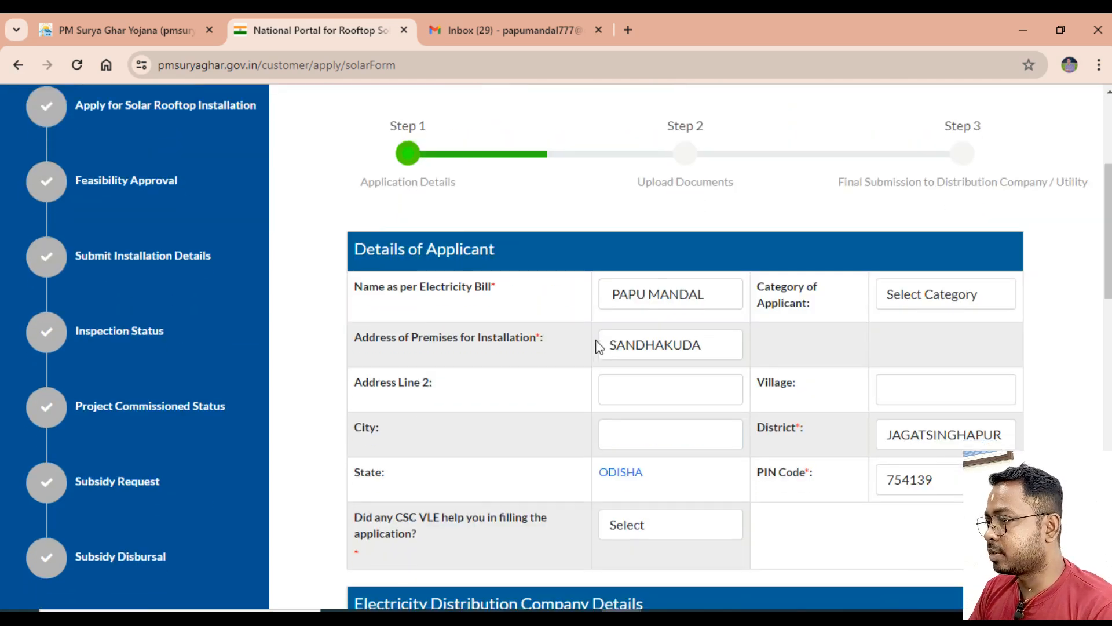
pyautogui.scroll(1, 414, 223)
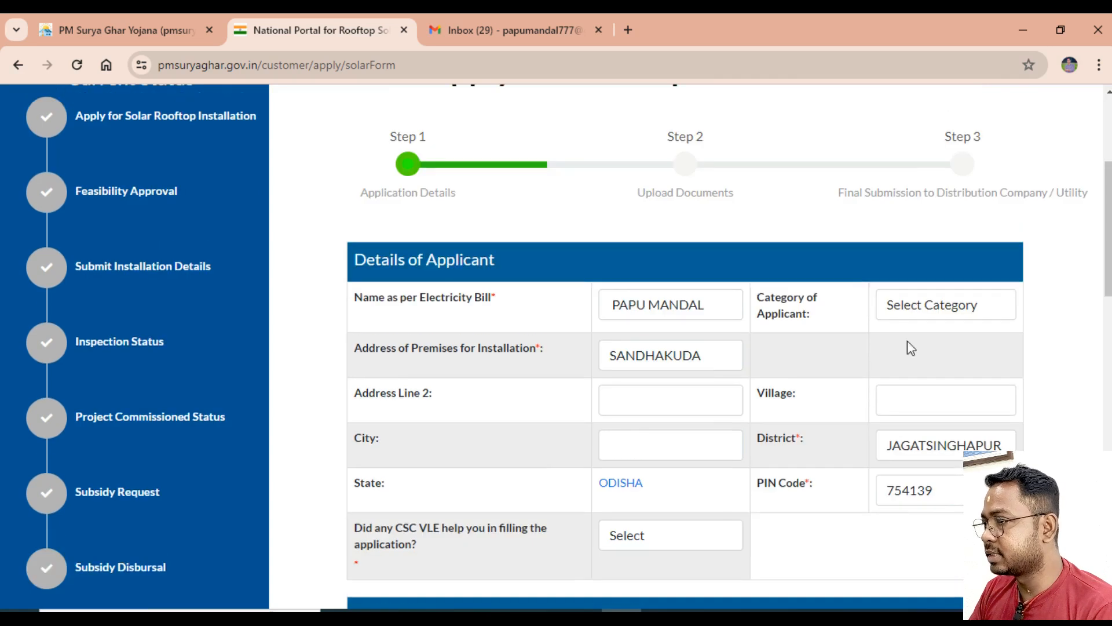
pyautogui.click(976, 311)
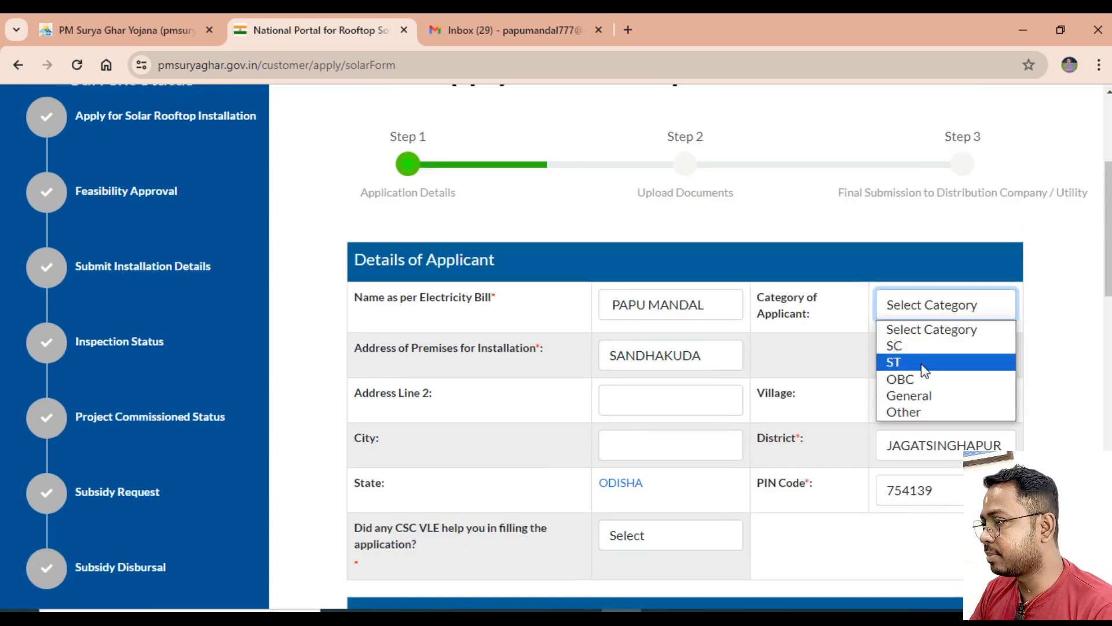
pyautogui.click(918, 398)
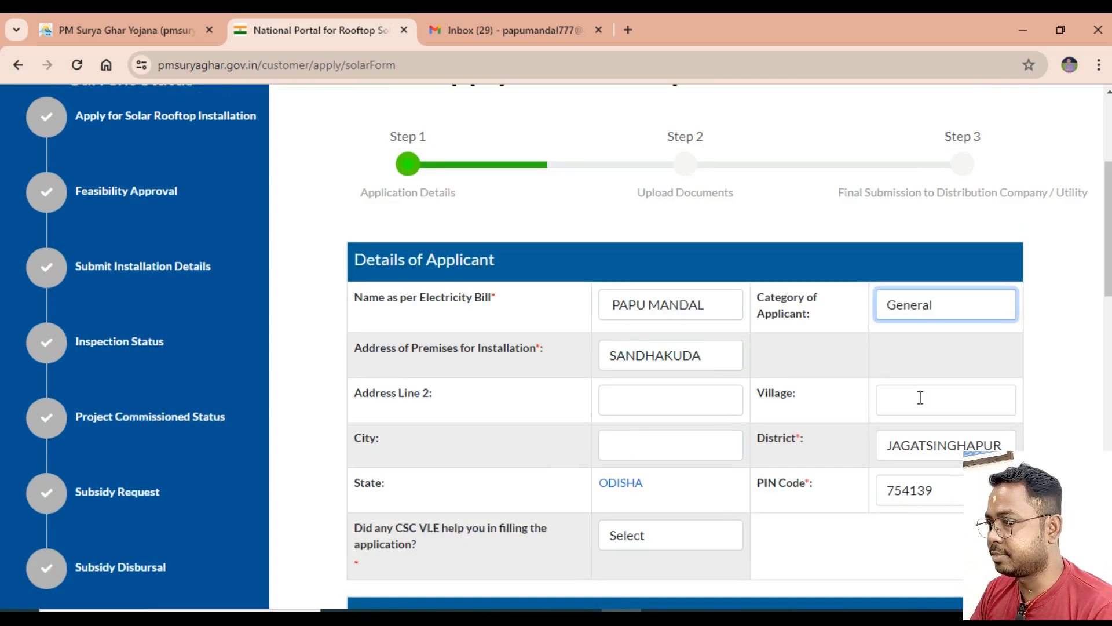
# Fill in the applicant's address line 2, village and city
pyautogui.click(682, 397)
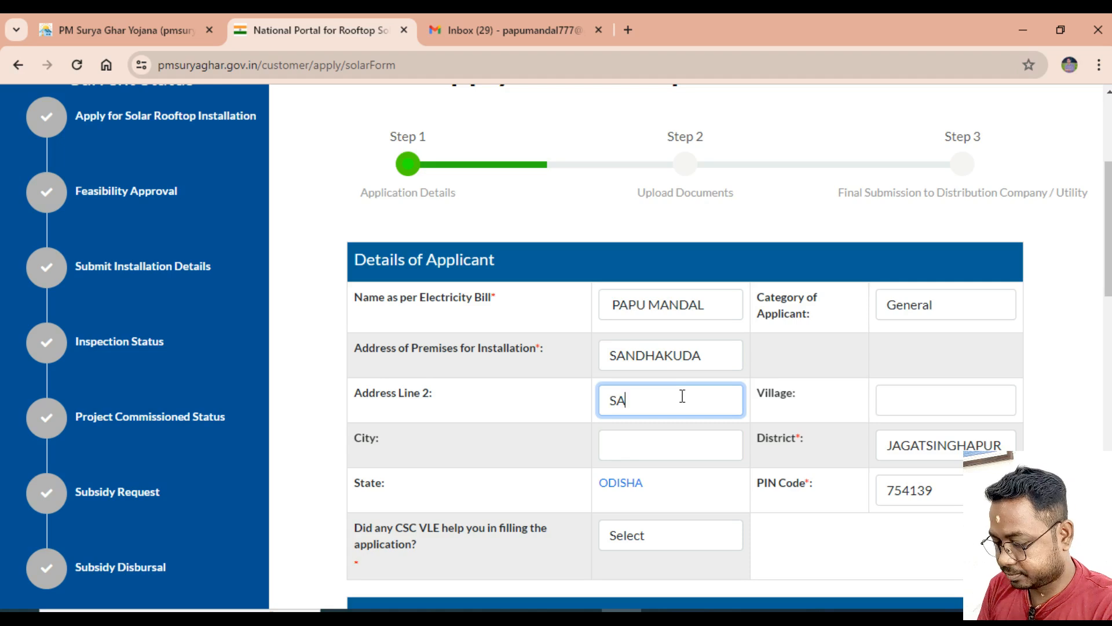
pyautogui.write('SANDHAKUDA')
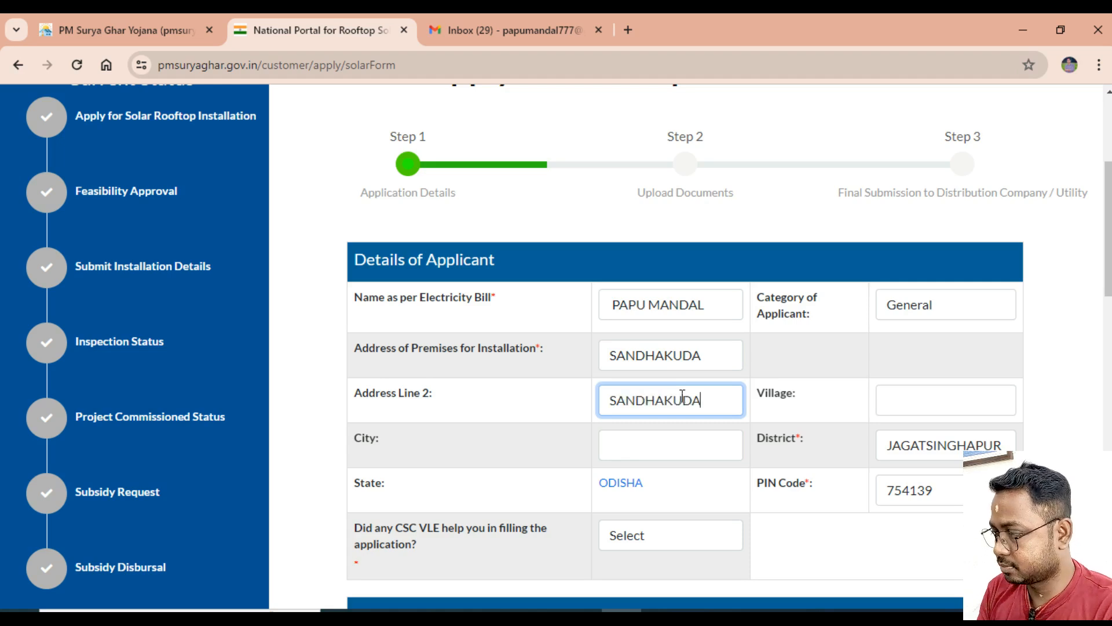
pyautogui.write(', PARADEEP')
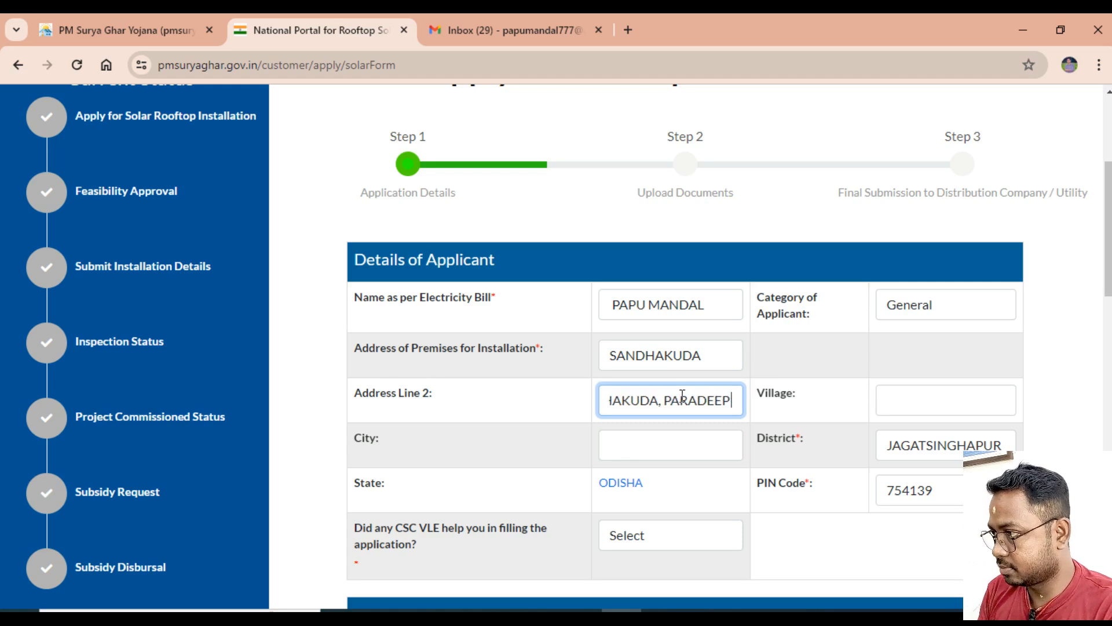
pyautogui.write(', JA')
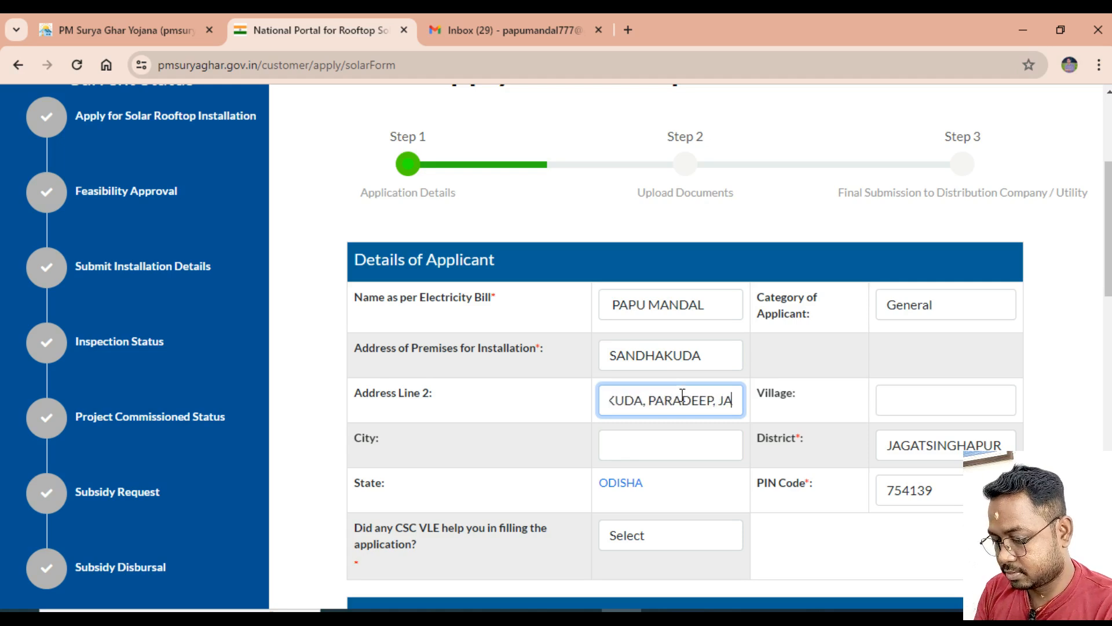
pyautogui.write('GATSINGHP')
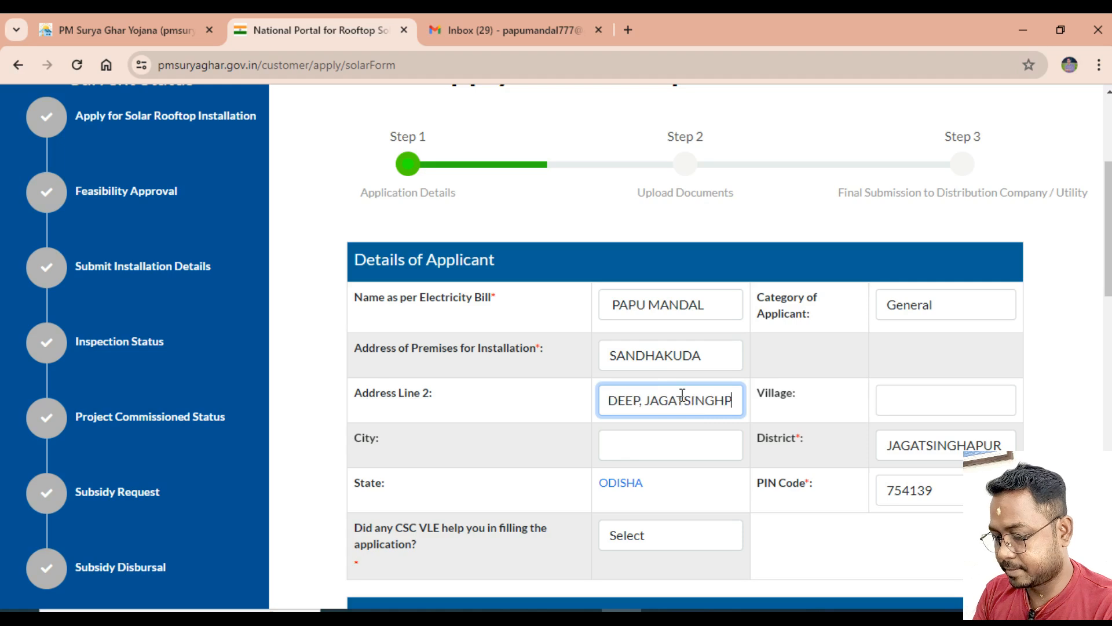
pyautogui.write('UR, ODISHA')
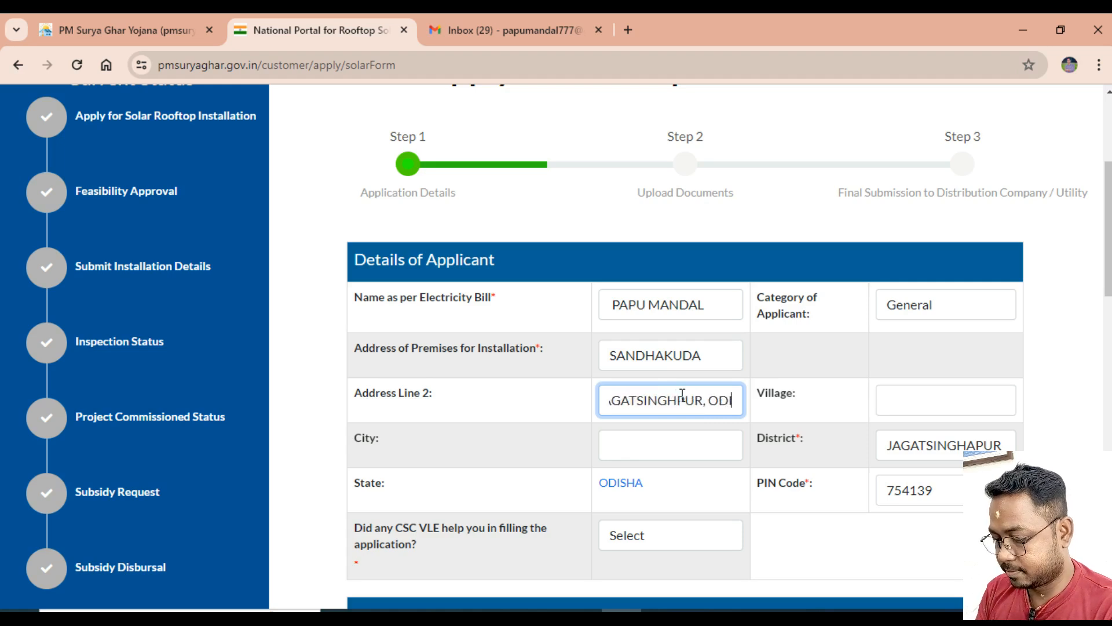
pyautogui.press('Tab')
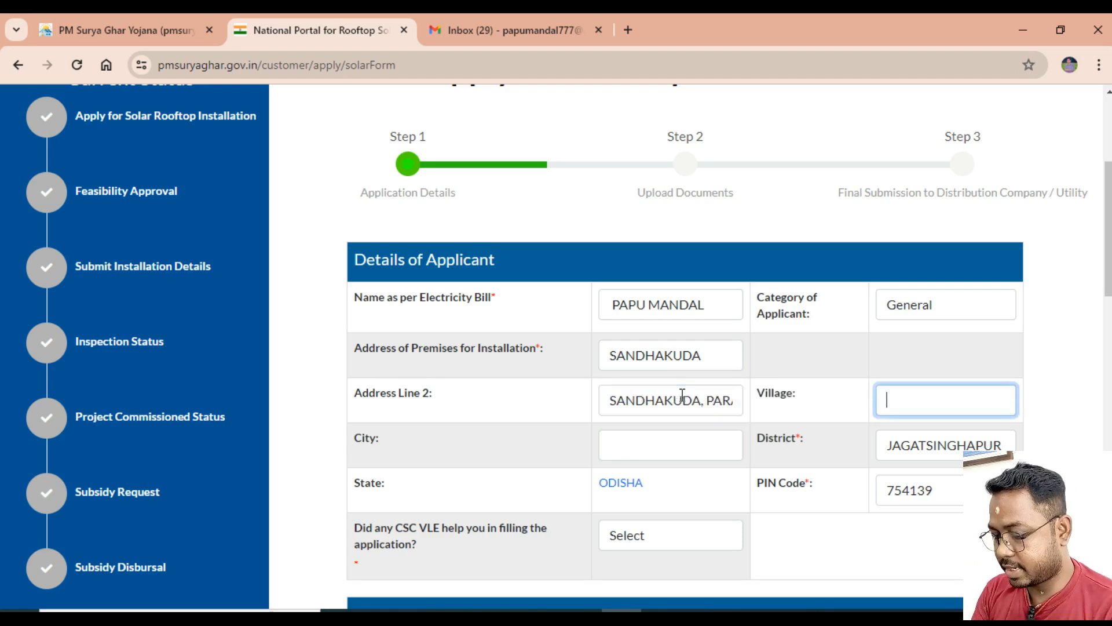
pyautogui.write('SANDHA')
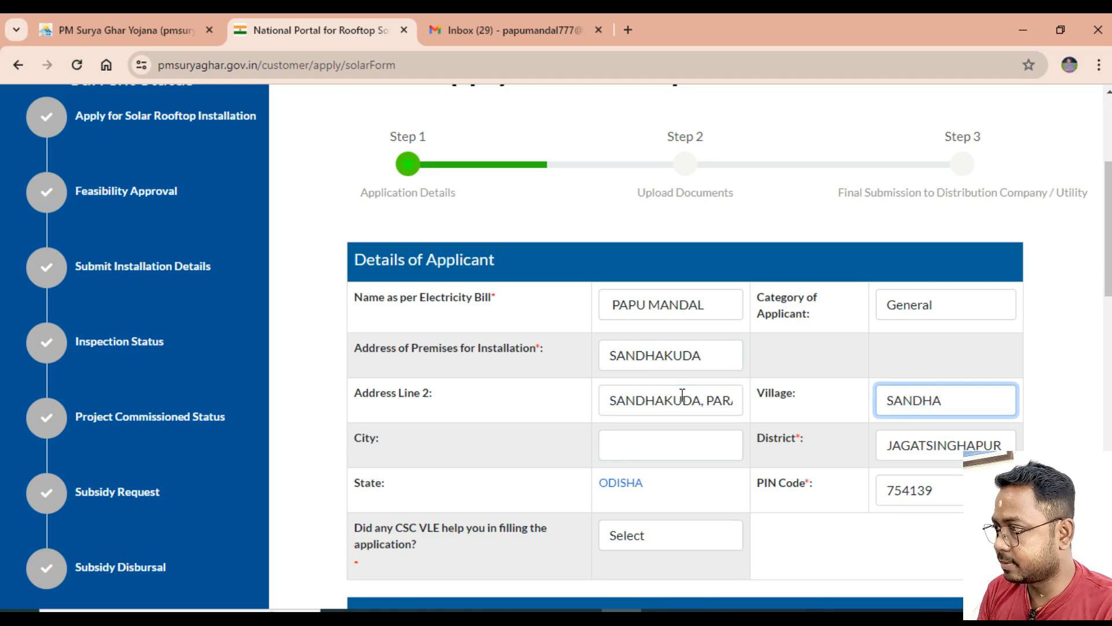
pyautogui.write('KUDA')
pyautogui.press('Tab')
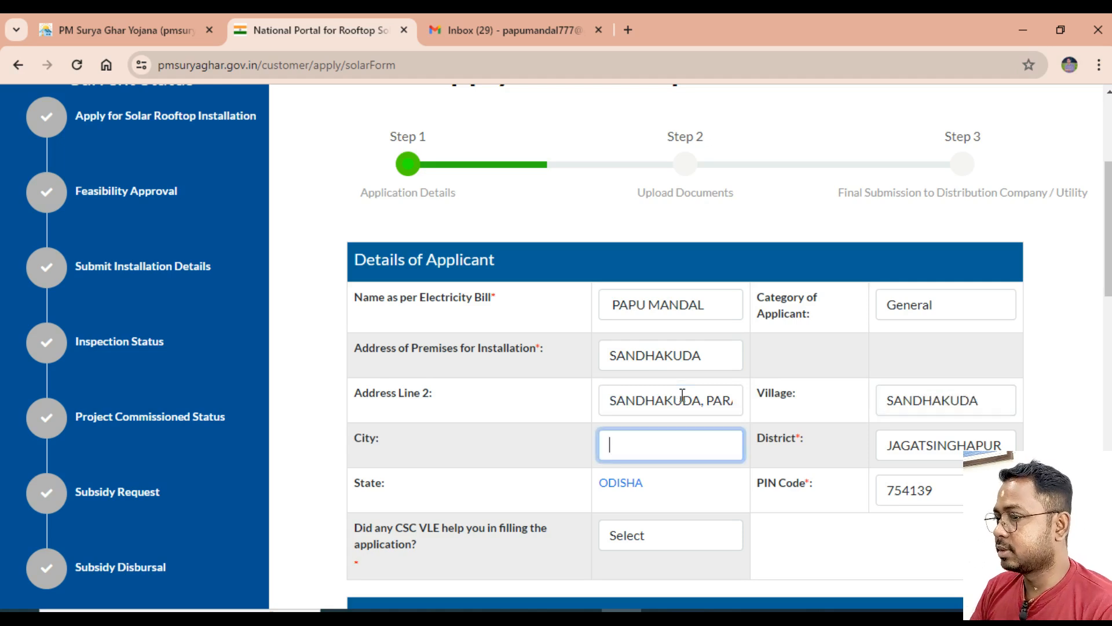
pyautogui.write('PARADEEP')
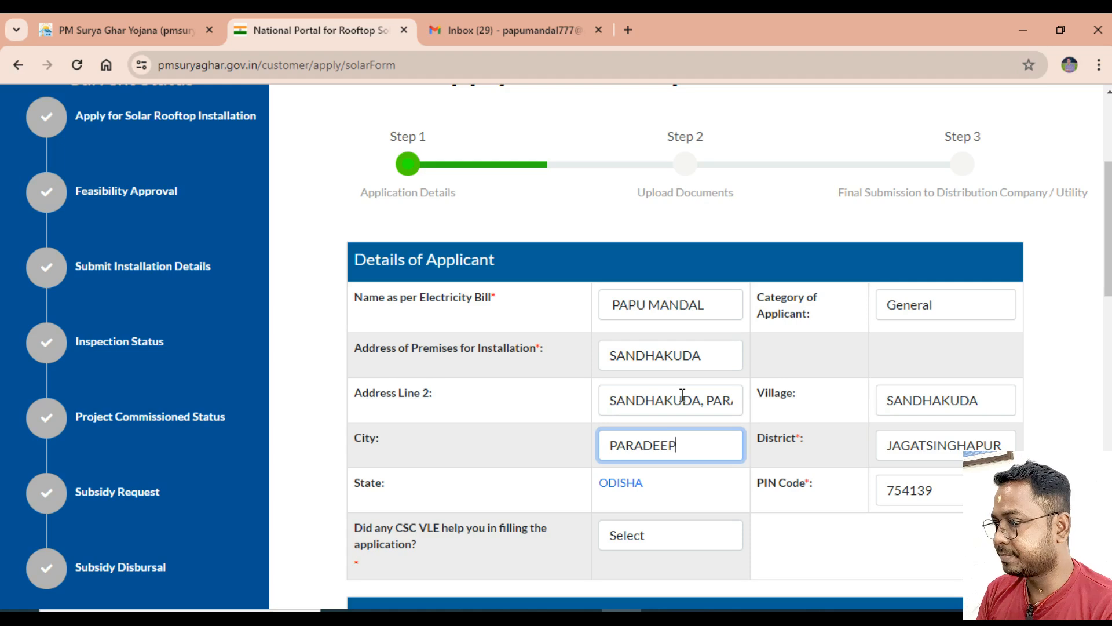
pyautogui.press('Tab')
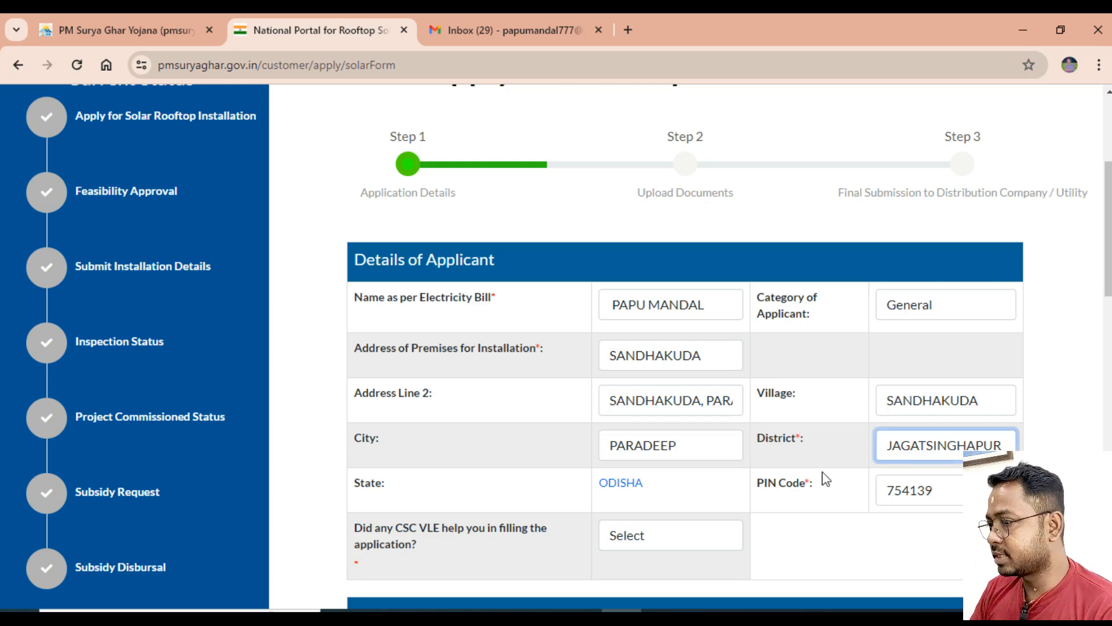
pyautogui.scroll(-2, 652, 492)
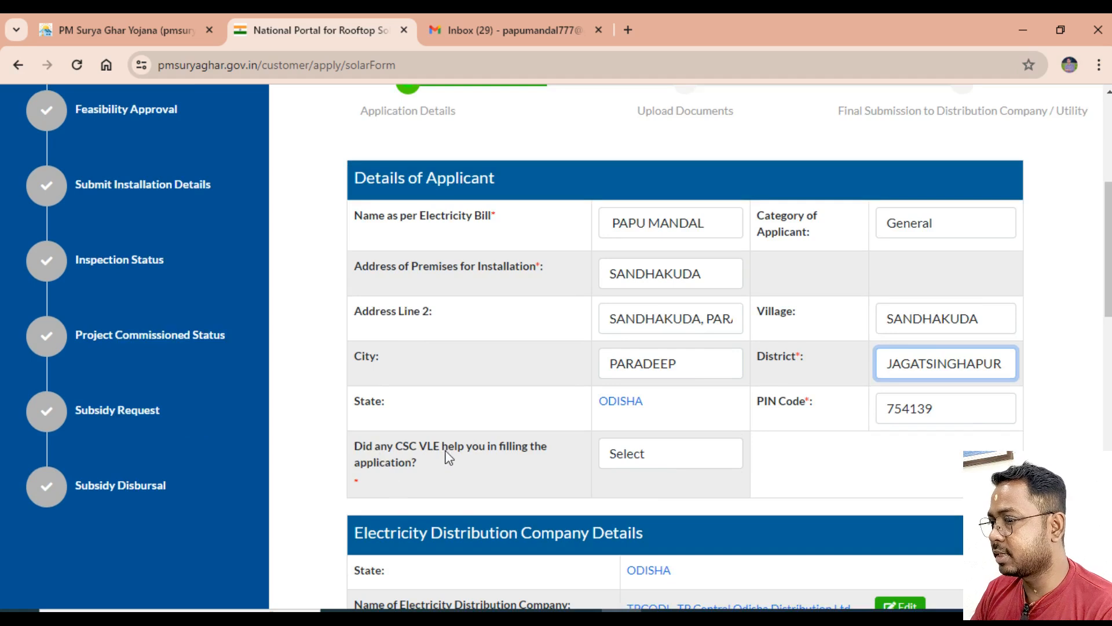
# Answer No to CSC VLE help and check the 1 kW sanctioned load
pyautogui.click(705, 450)
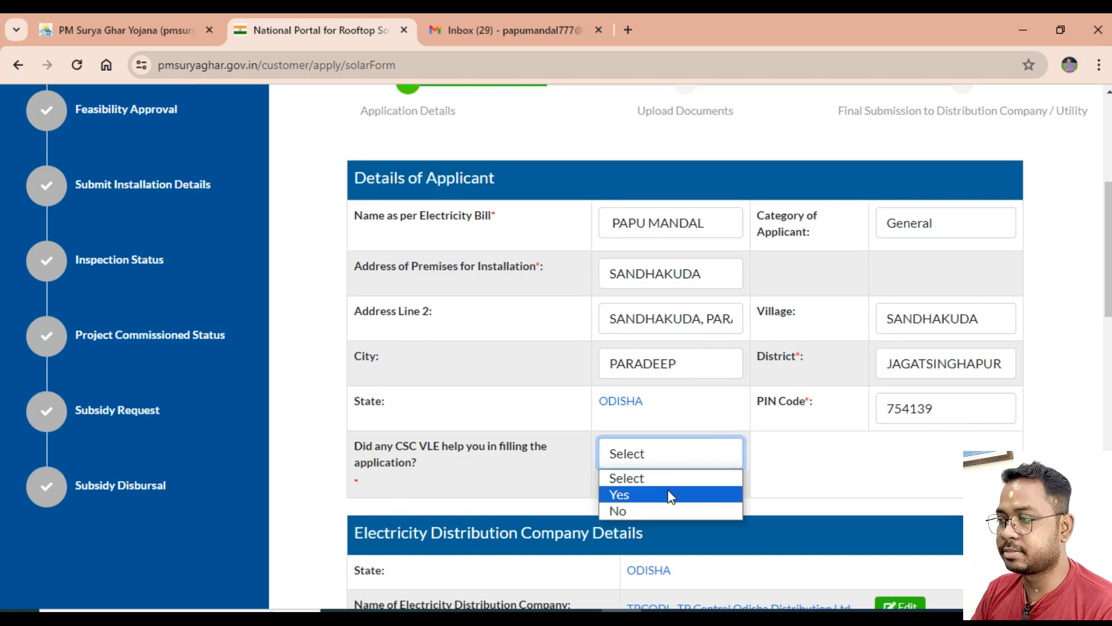
pyautogui.click(620, 494)
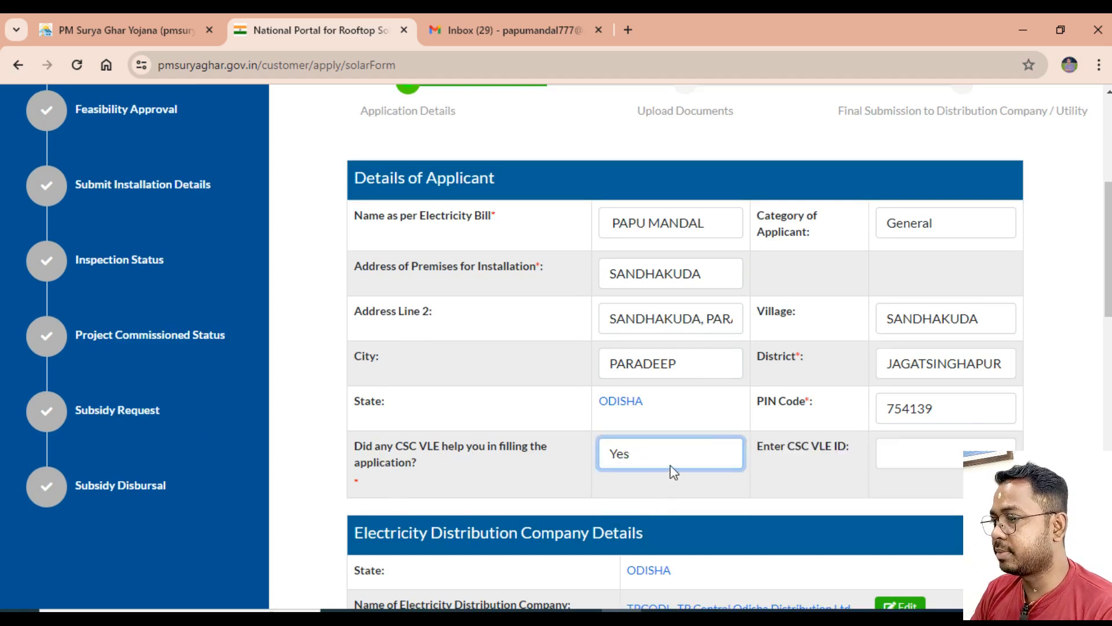
pyautogui.click(669, 464)
pyautogui.click(644, 510)
pyautogui.scroll(-3, 644, 509)
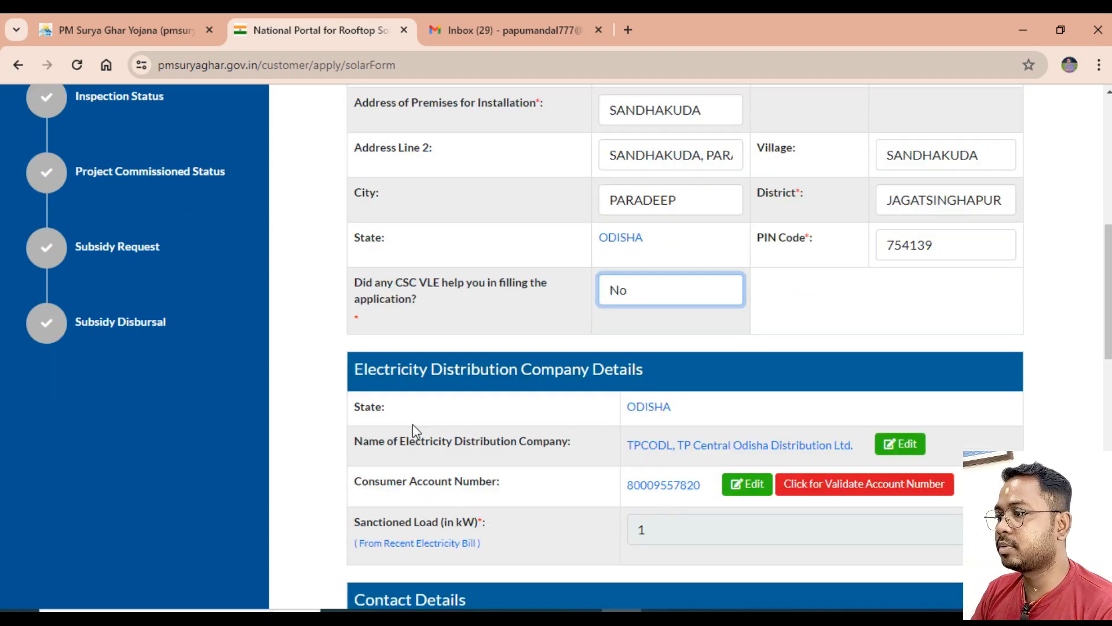
pyautogui.scroll(-2, 637, 426)
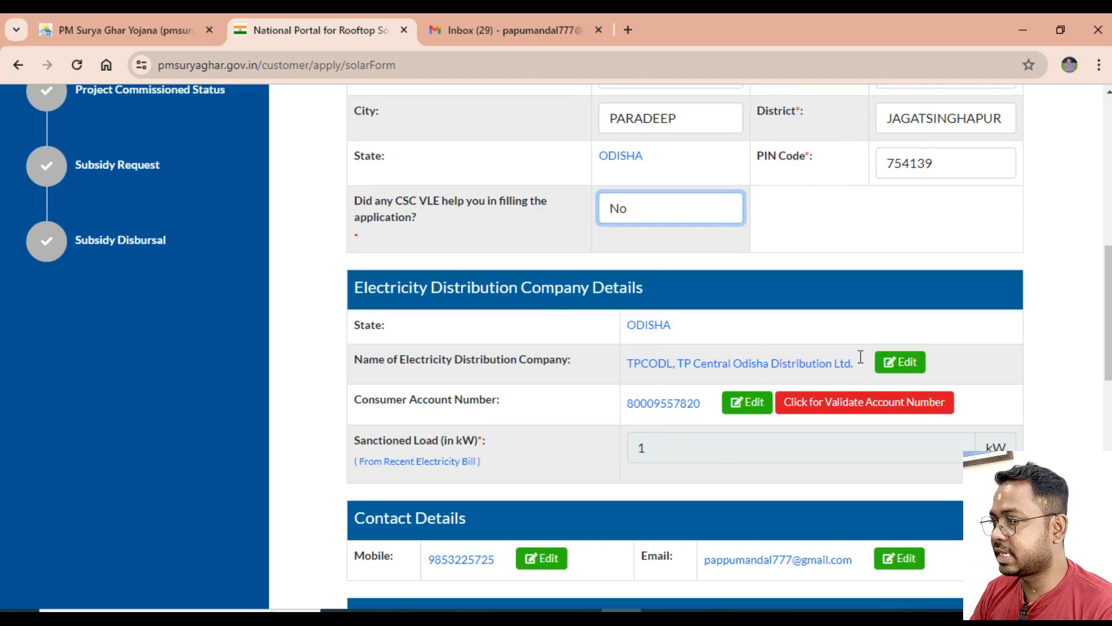
pyautogui.scroll(-2, 629, 468)
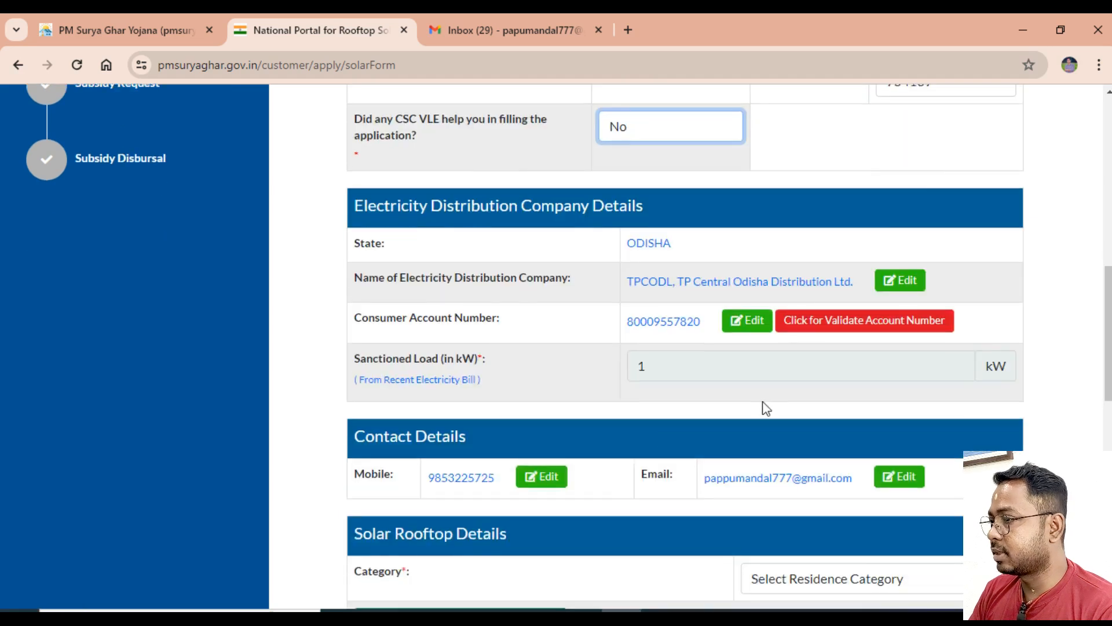
pyautogui.click(664, 374)
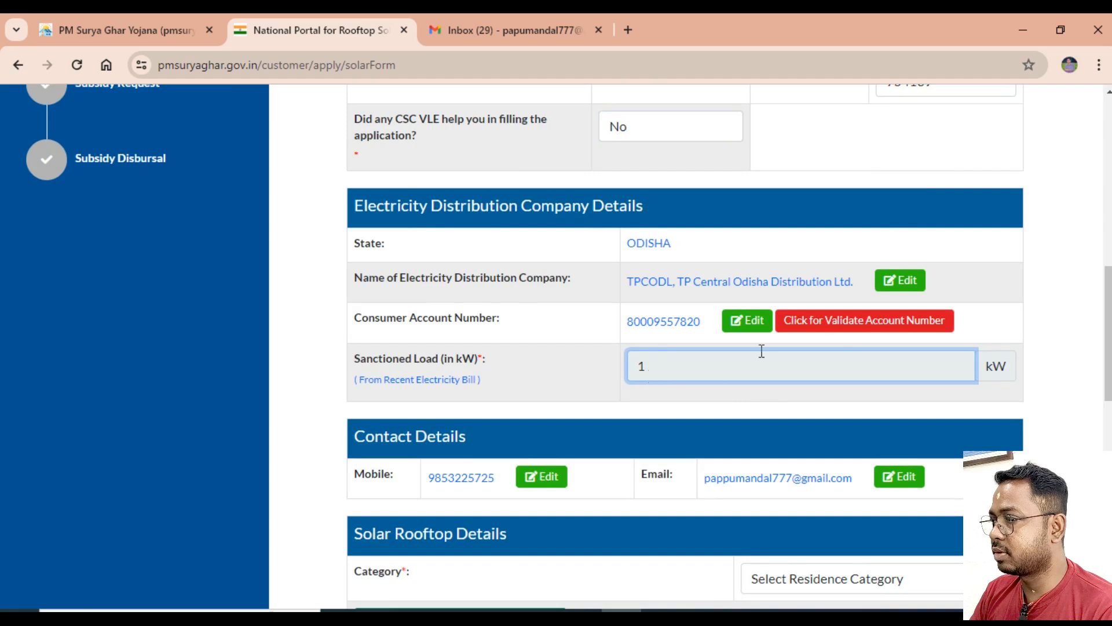
# Set the rooftop category to Residential and open the Solar Rooftop Calculator
pyautogui.scroll(-1, 805, 397)
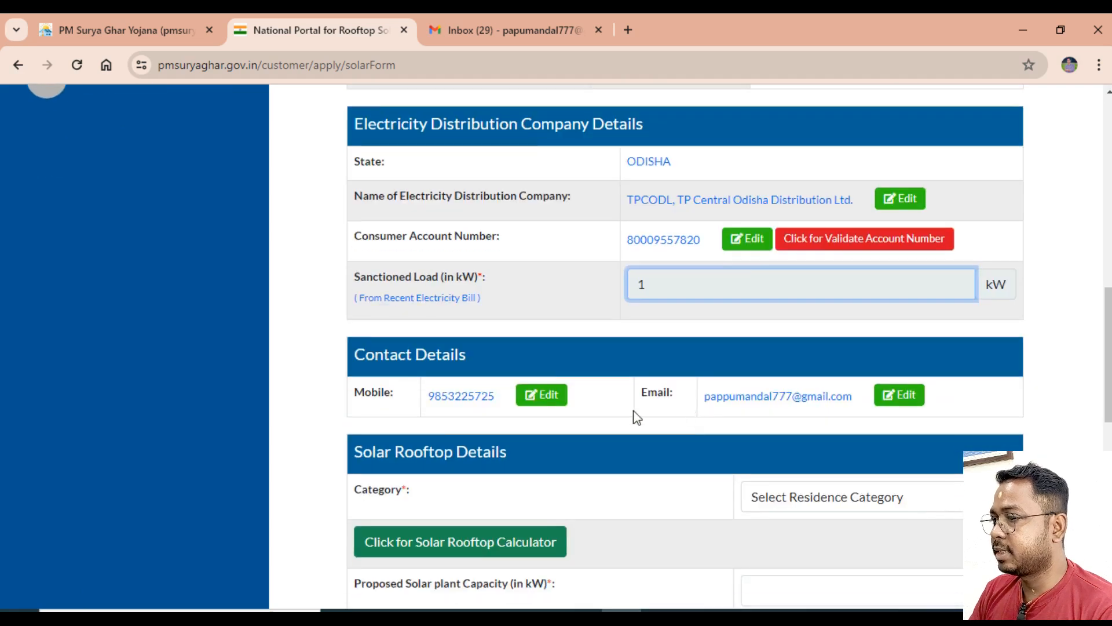
pyautogui.scroll(-2, 462, 427)
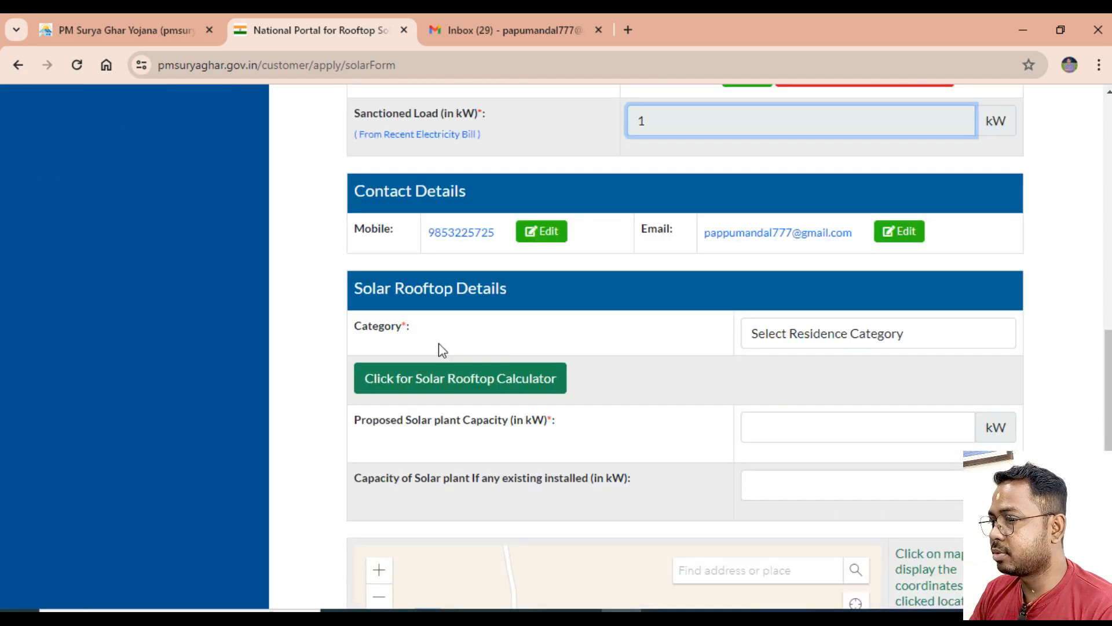
pyautogui.click(837, 336)
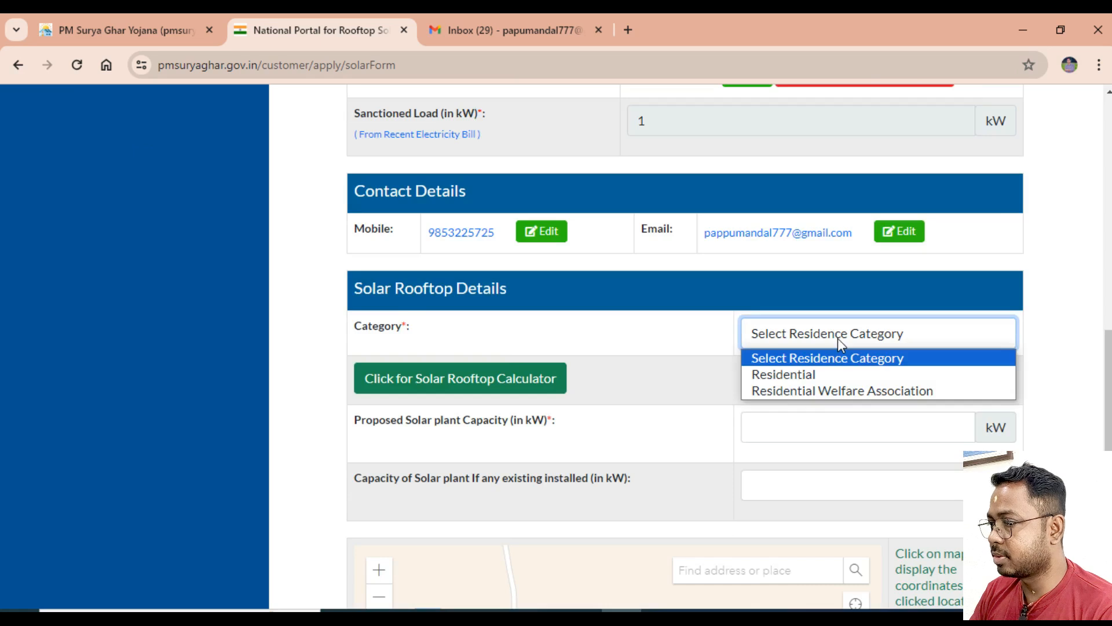
pyautogui.click(814, 375)
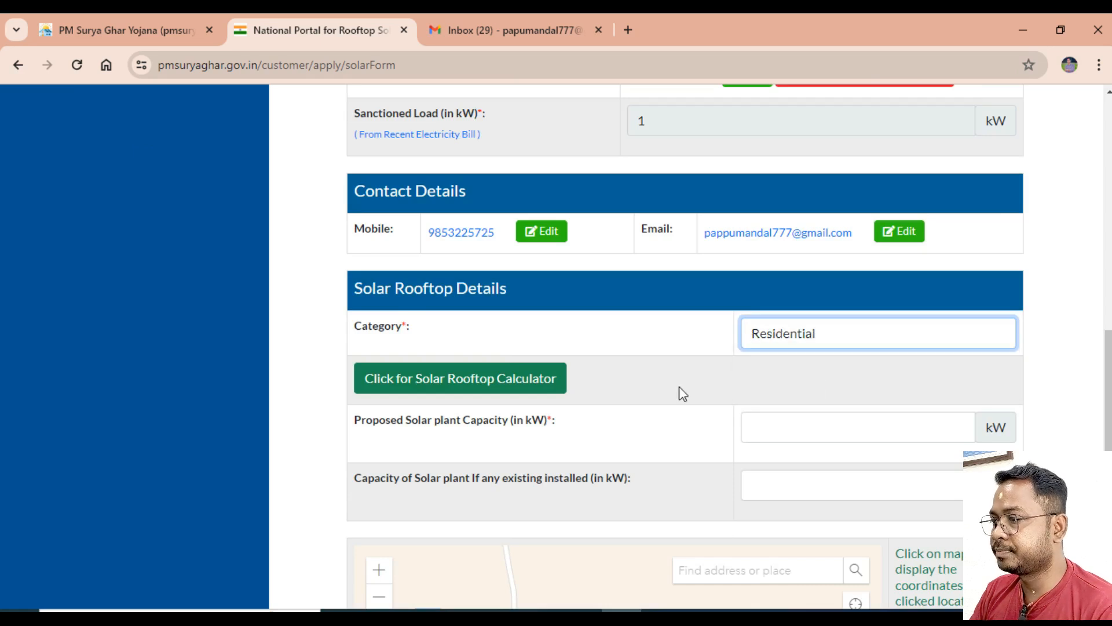
pyautogui.click(451, 378)
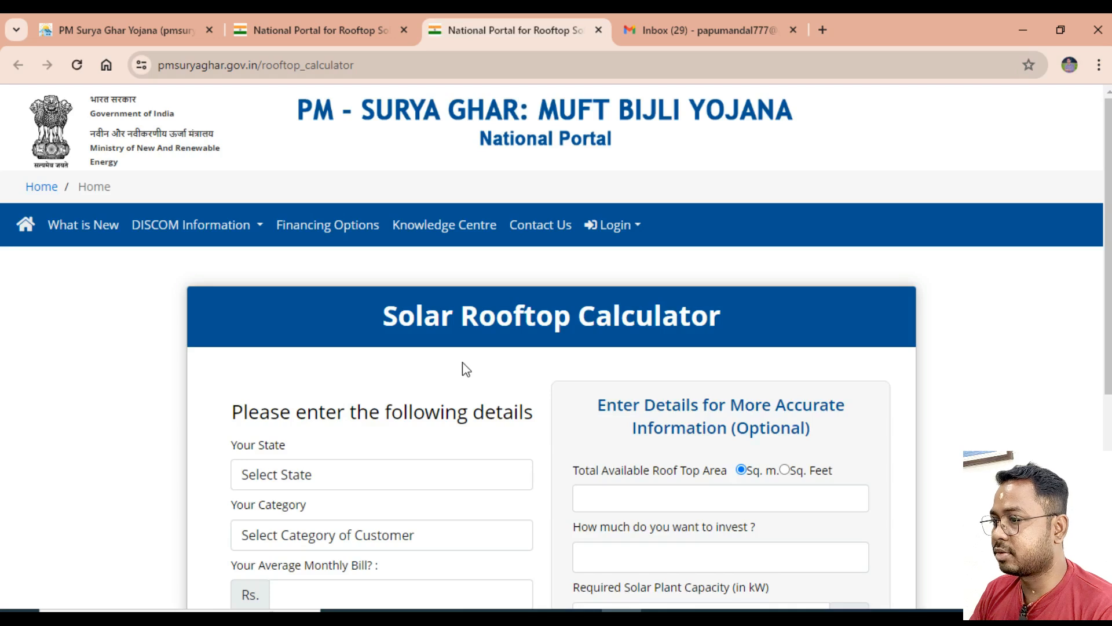
# Choose ODISHA as the state and Residential as the category in the calculator
pyautogui.scroll(-4, 569, 336)
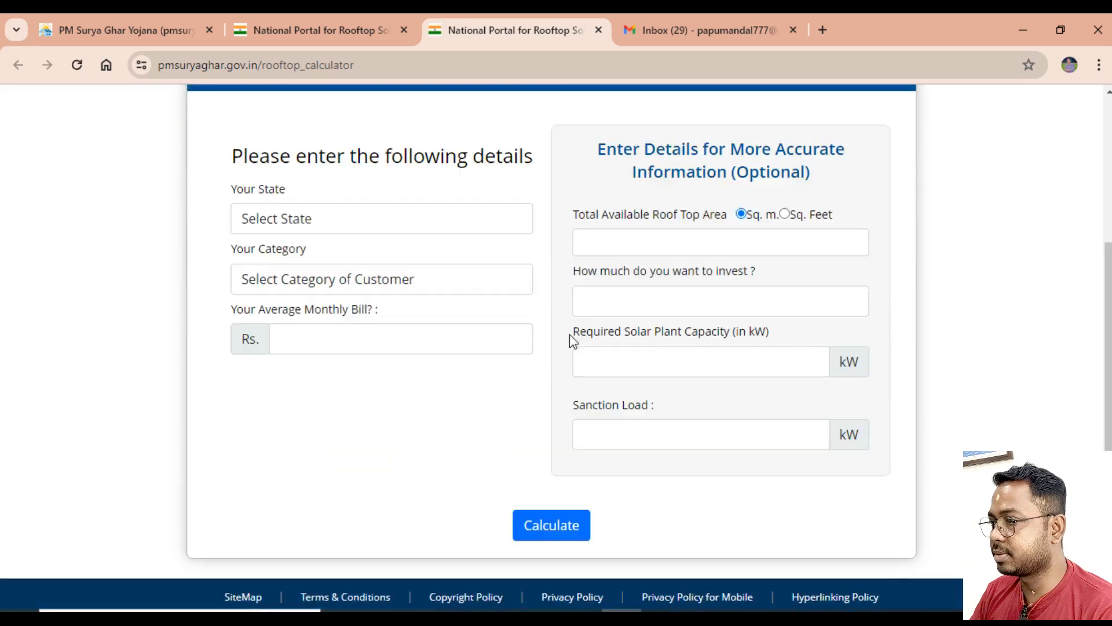
pyautogui.scroll(2, 569, 338)
pyautogui.click(433, 317)
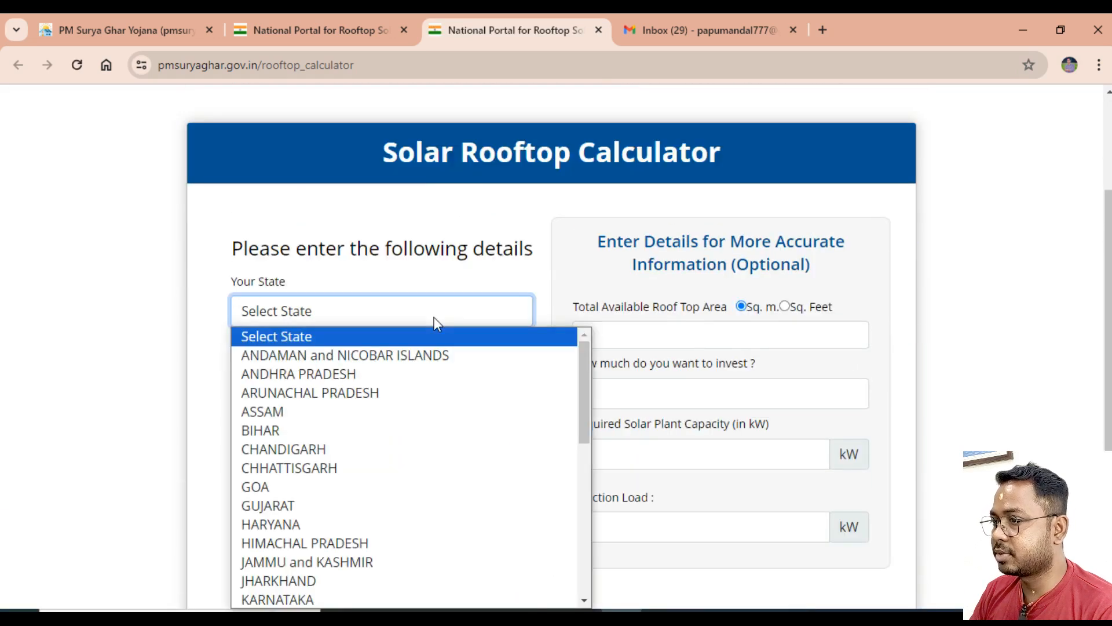
pyautogui.scroll(-3, 280, 484)
pyautogui.scroll(-3, 277, 573)
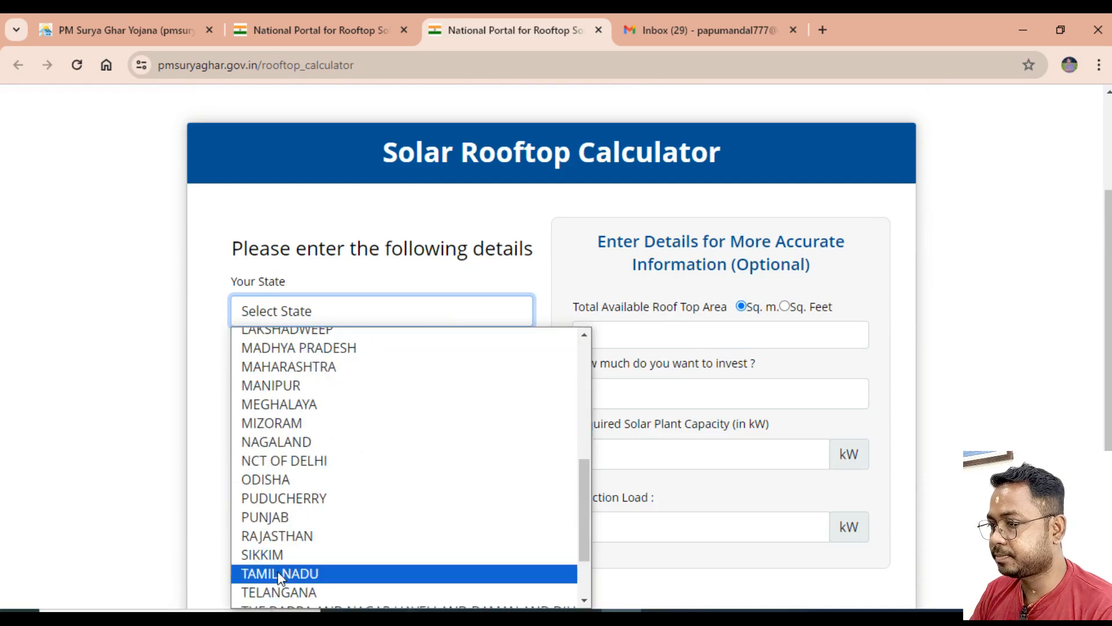
pyautogui.click(273, 479)
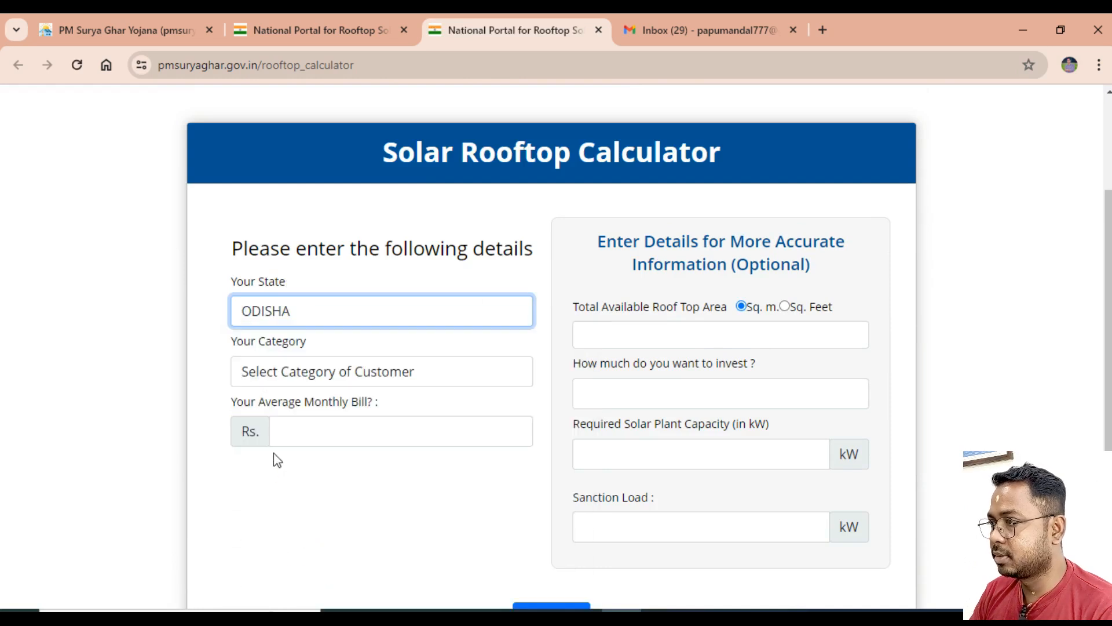
pyautogui.click(303, 381)
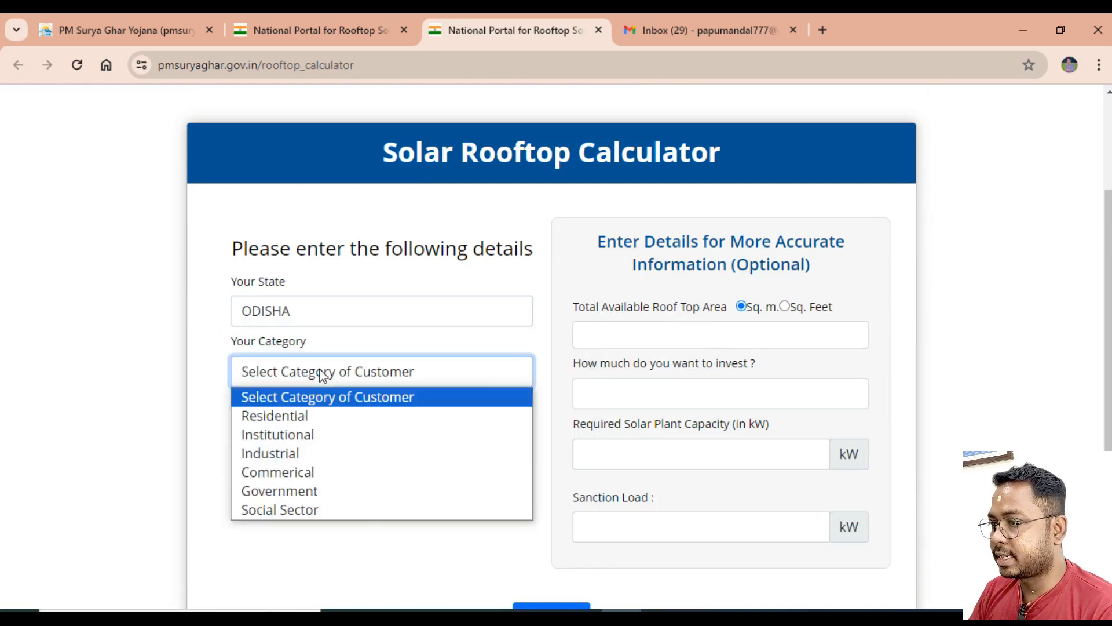
pyautogui.click(311, 414)
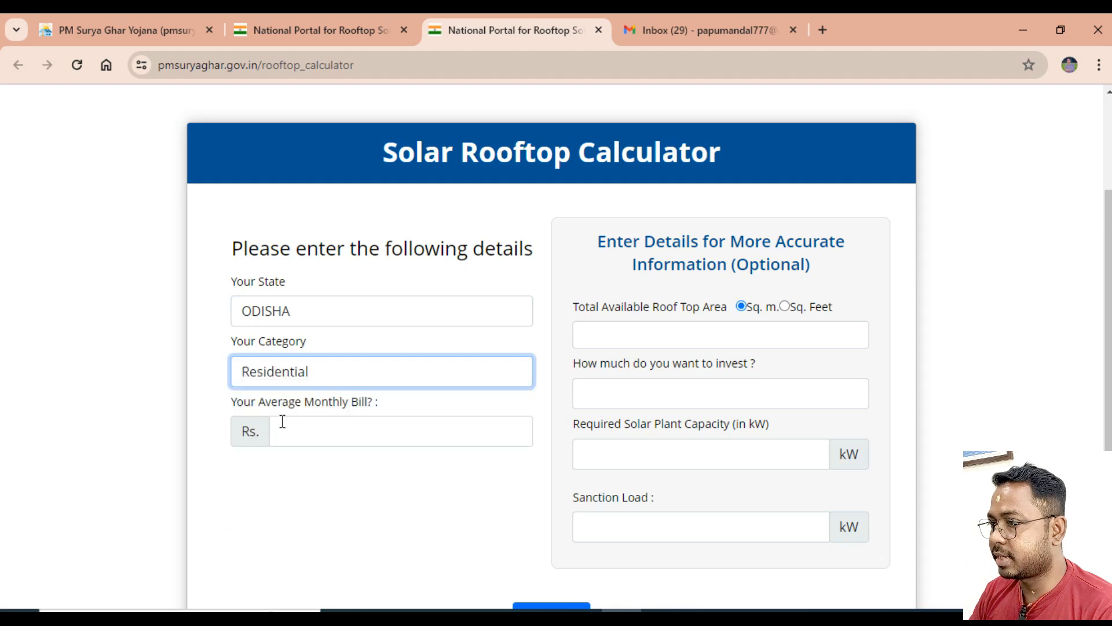
# Enter Rs. 1000 as the average monthly bill
pyautogui.click(393, 428)
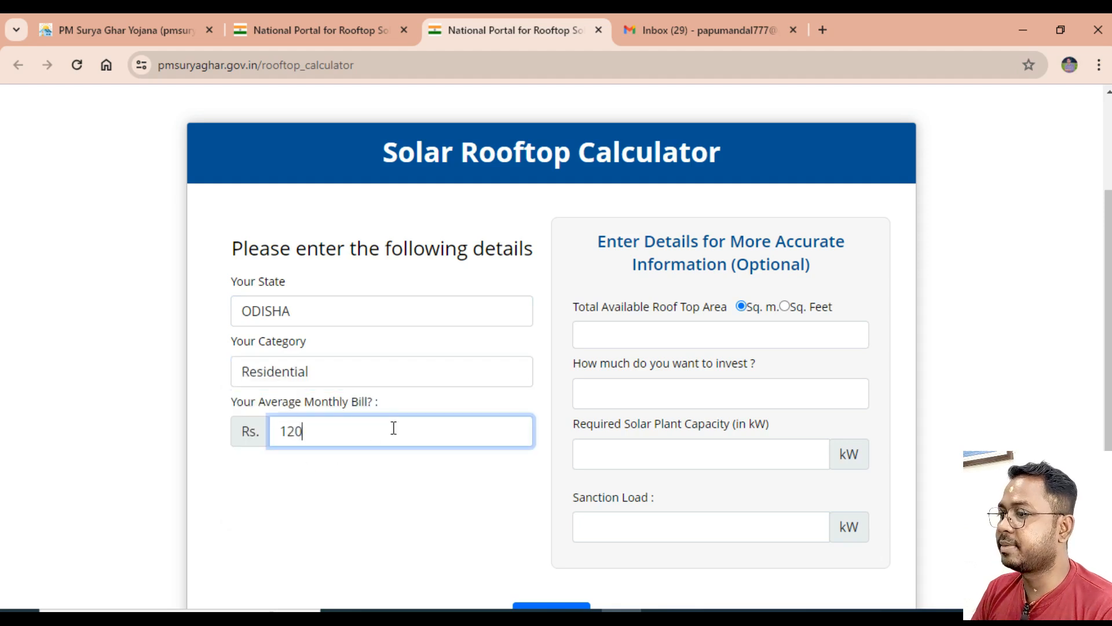
pyautogui.write('1200')
pyautogui.press('BackSpace')
pyautogui.press('BackSpace')
pyautogui.press('BackSpace')
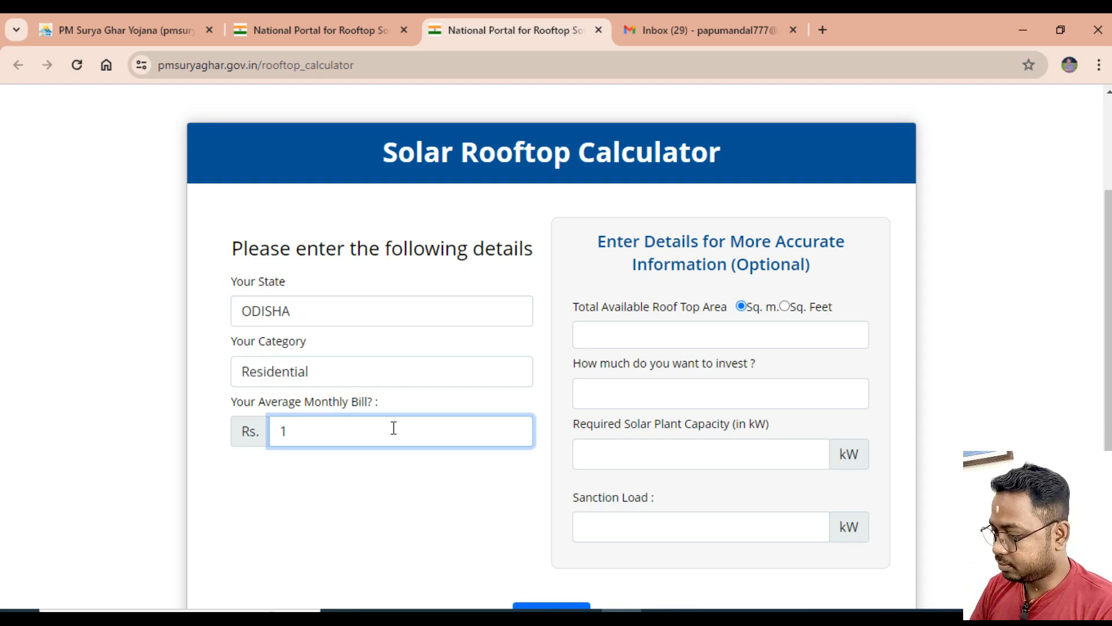
pyautogui.write('000')
pyautogui.press('Tab')
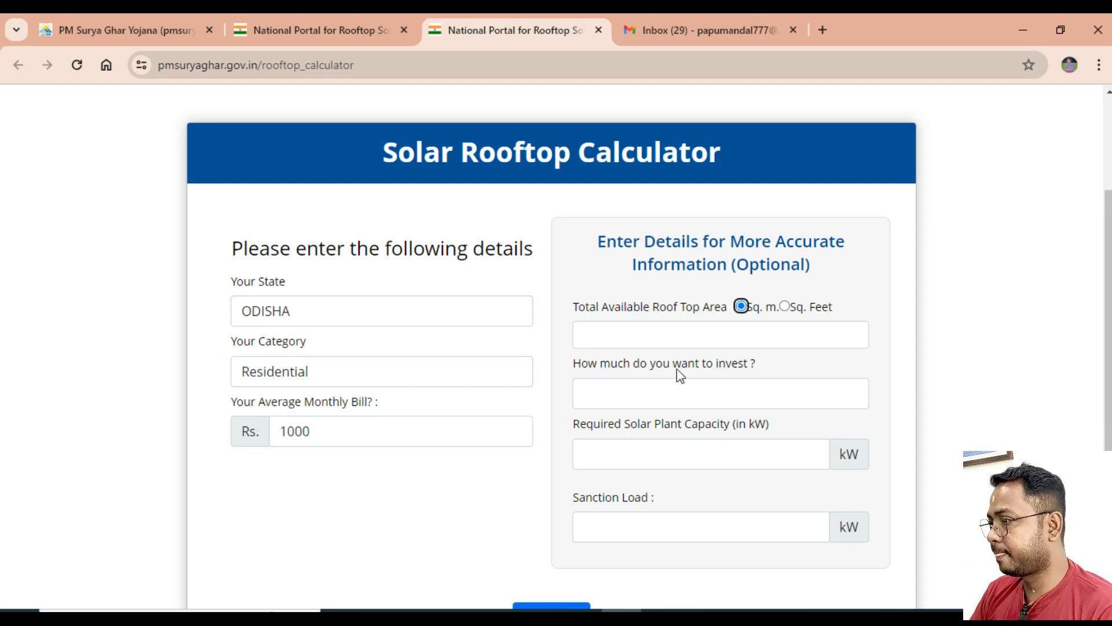
pyautogui.scroll(-3, 677, 374)
# Run the solar calculator and review its results: Rs. 50000 cost, Rs. 30000 subsidy, 5.95-year payback, 4.32 kWh/day
pyautogui.click(559, 461)
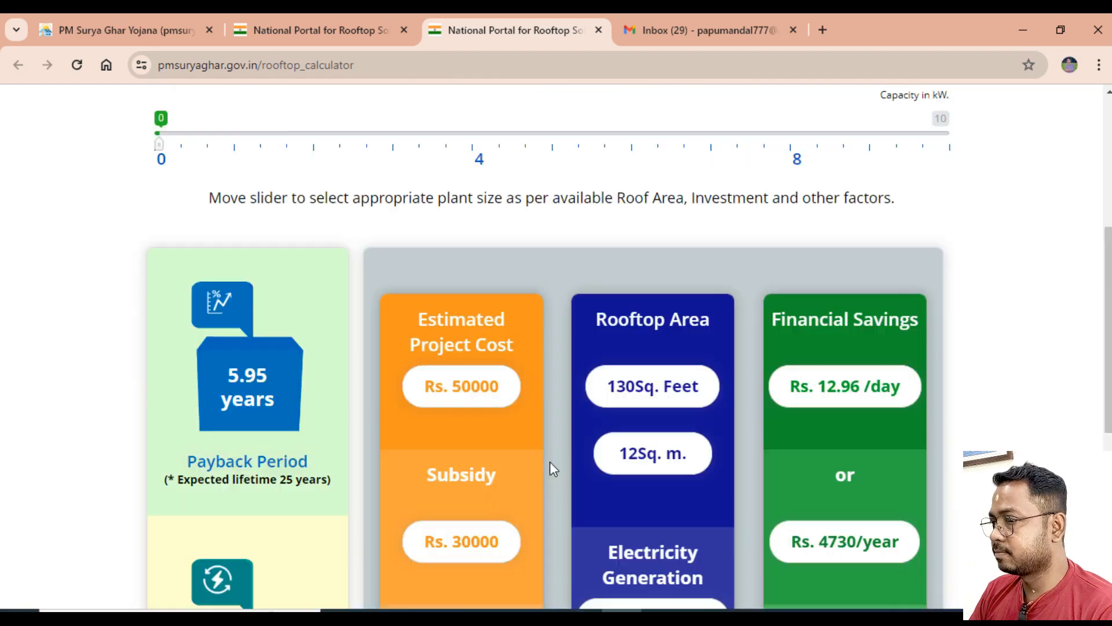
pyautogui.scroll(-2, 1041, 343)
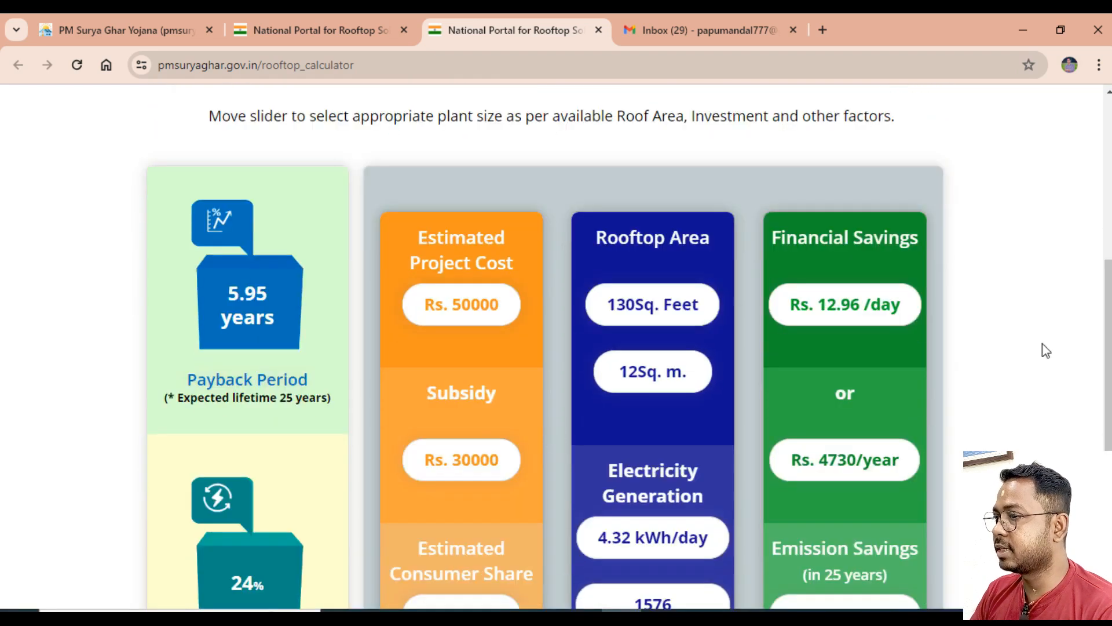
pyautogui.scroll(-1, 1041, 343)
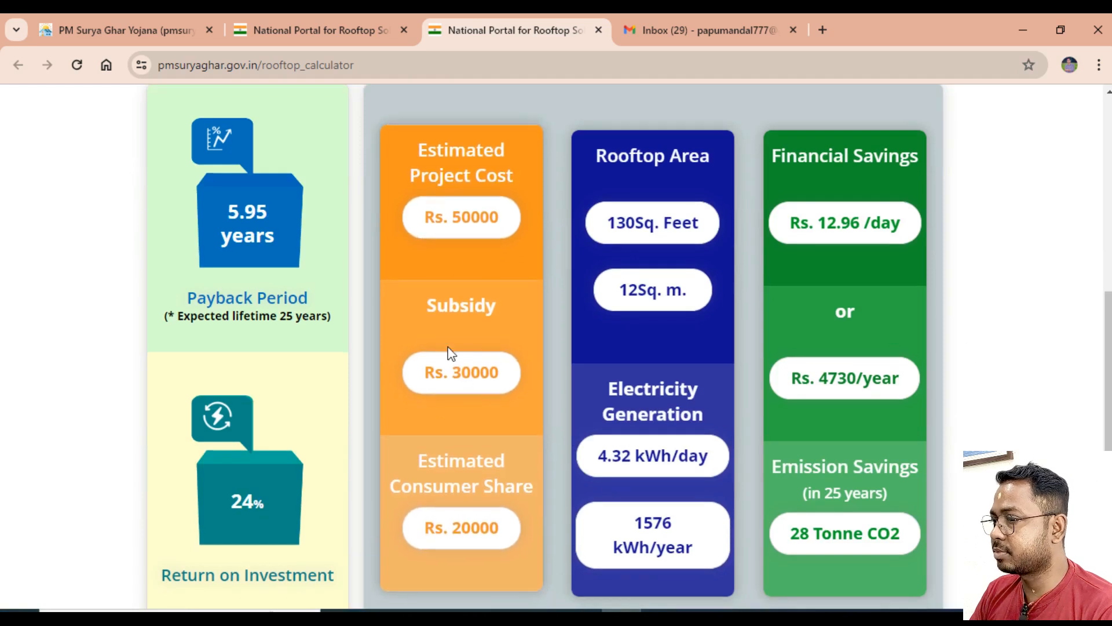
pyautogui.scroll(-1, 474, 387)
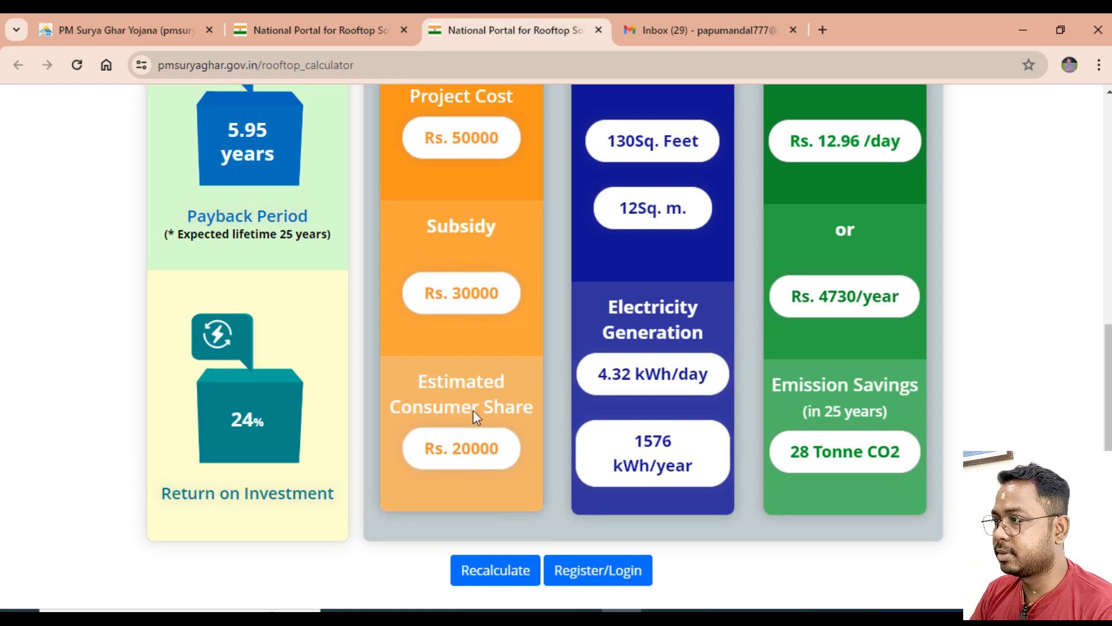
pyautogui.scroll(-2, 468, 348)
pyautogui.scroll(3, 468, 342)
pyautogui.scroll(-2, 469, 344)
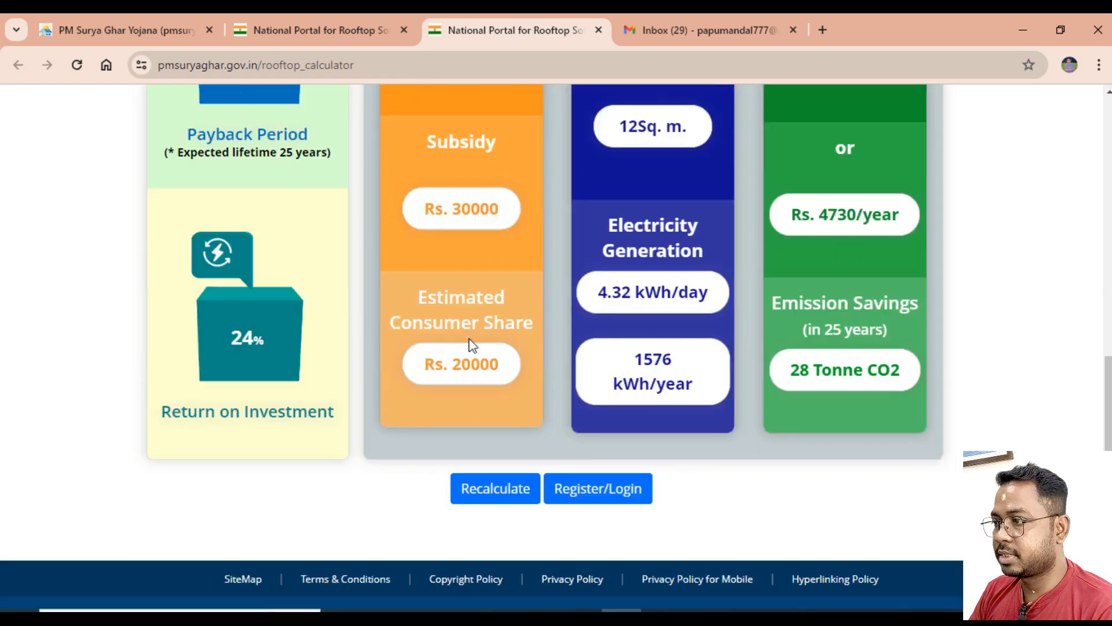
pyautogui.scroll(1, 471, 341)
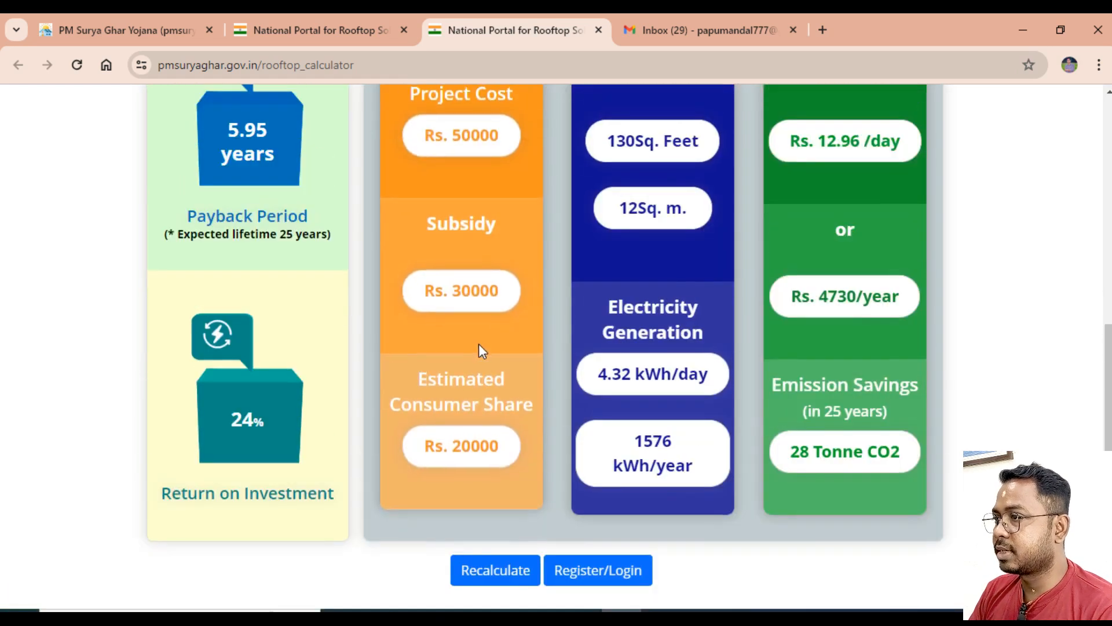
pyautogui.scroll(1, 474, 313)
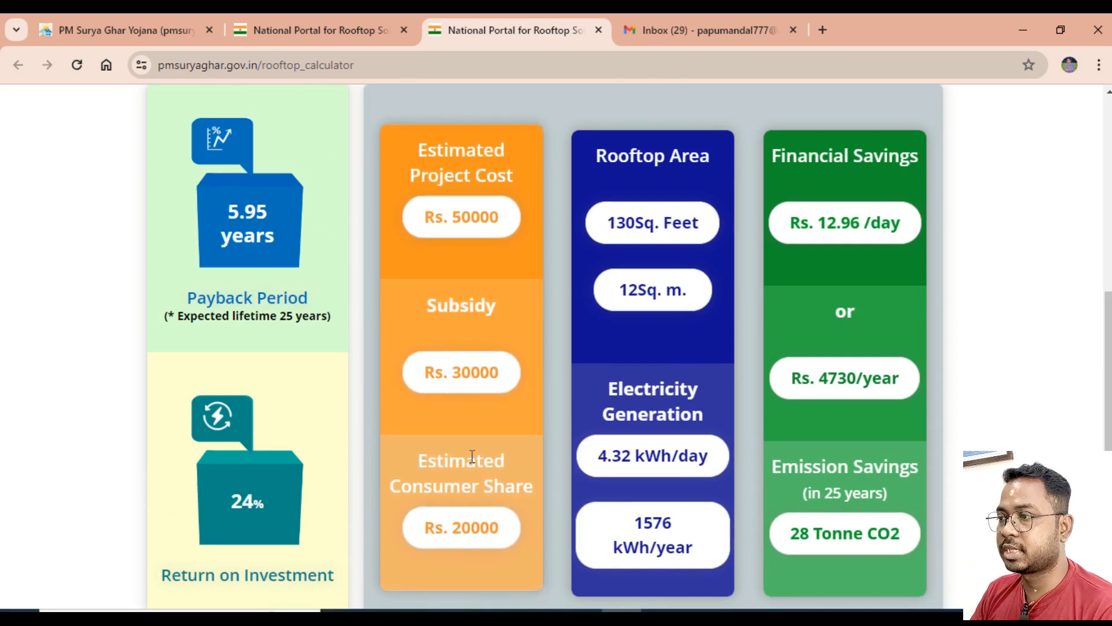
pyautogui.scroll(-3, 460, 383)
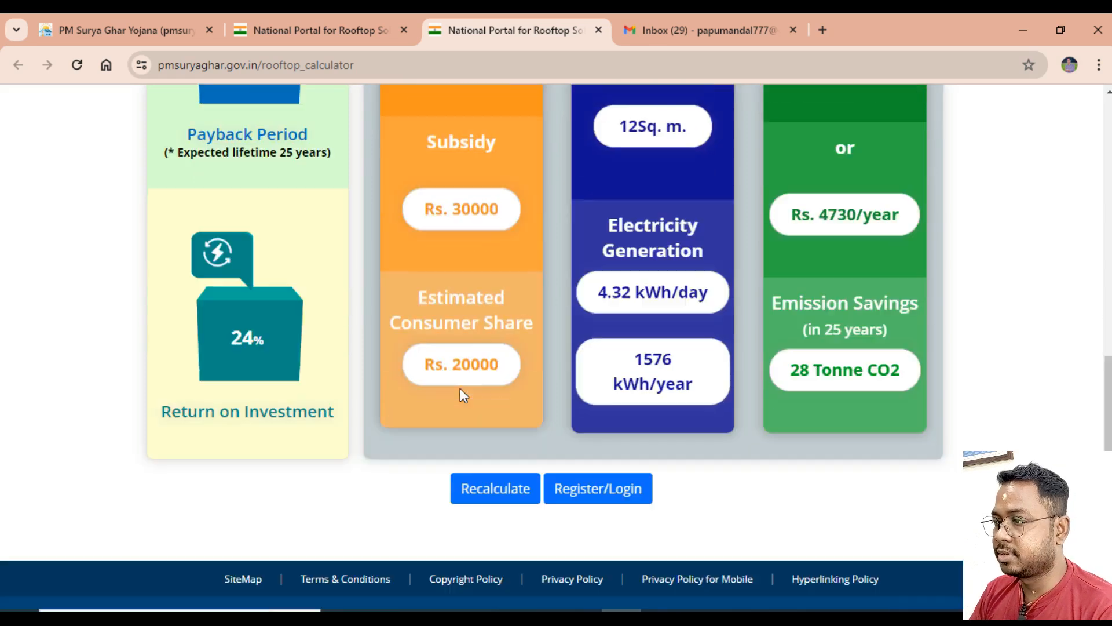
pyautogui.scroll(2, 499, 326)
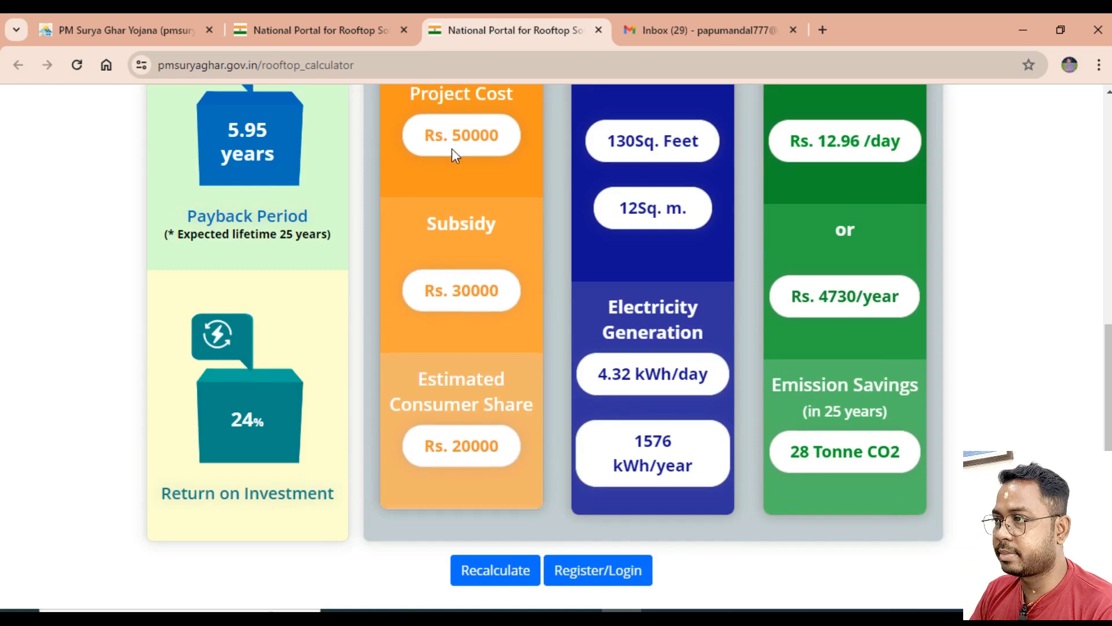
pyautogui.scroll(-3, 515, 364)
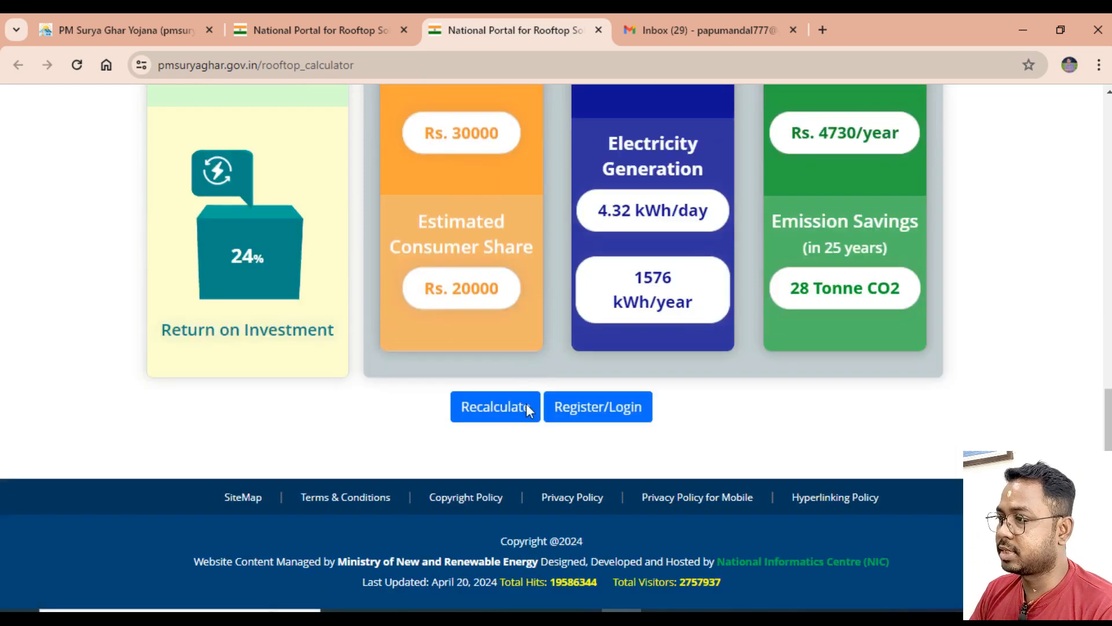
pyautogui.click(505, 428)
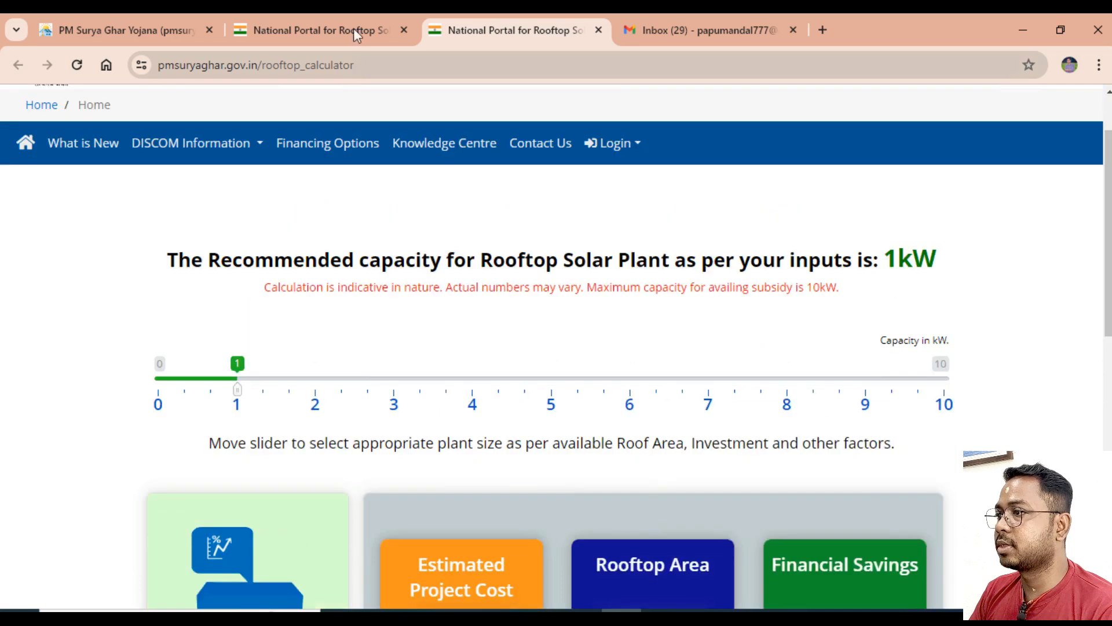
# Return to the rooftop solar application form and locate the capacity fields
pyautogui.click(354, 28)
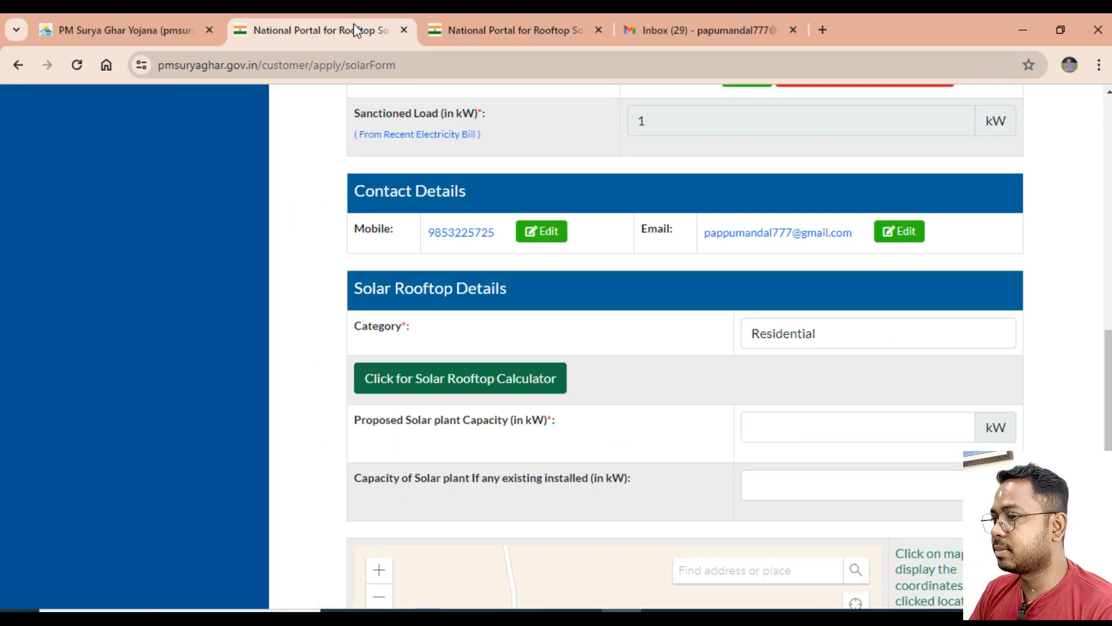
pyautogui.click(480, 13)
pyautogui.click(373, 13)
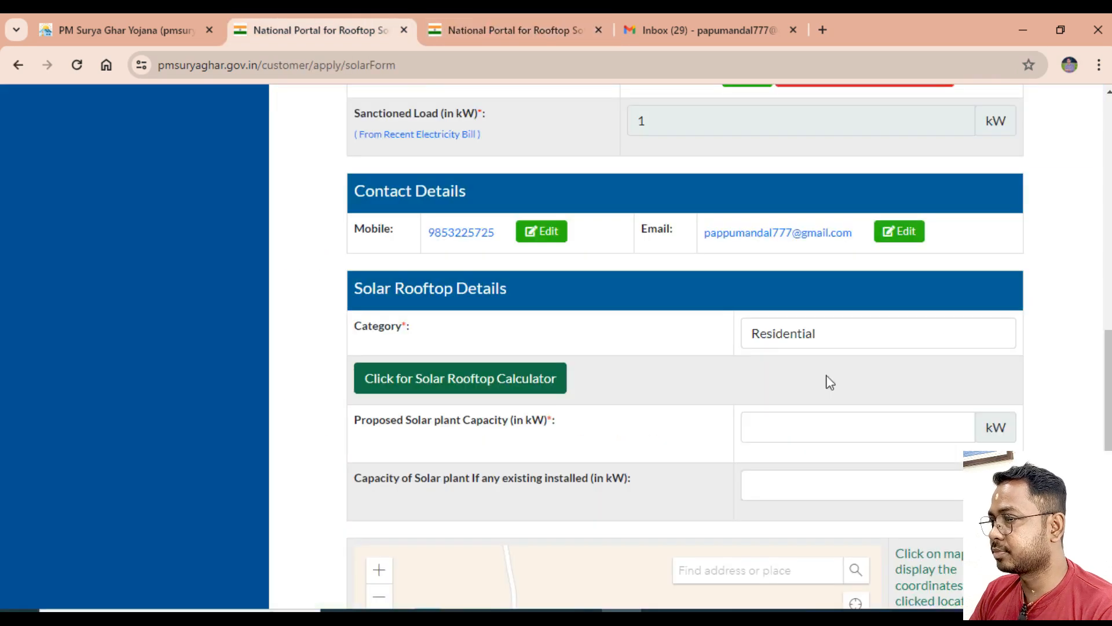
pyautogui.scroll(-2, 827, 380)
pyautogui.scroll(-1, 933, 437)
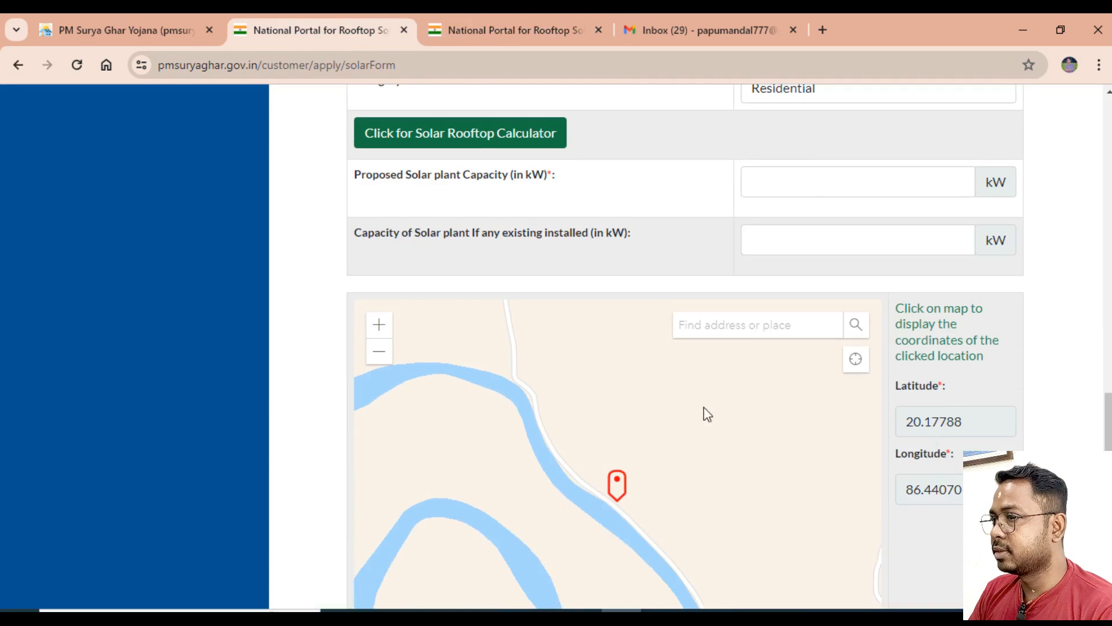
pyautogui.scroll(-1, 496, 347)
pyautogui.scroll(1, 952, 300)
pyautogui.scroll(4, 952, 300)
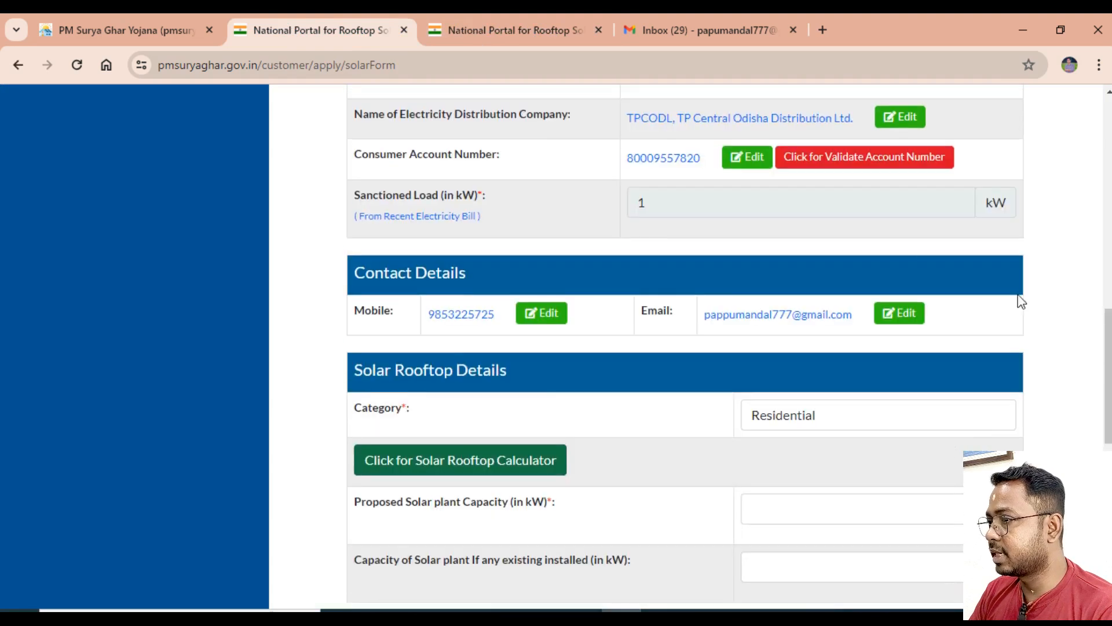
pyautogui.scroll(-4, 1018, 298)
# Enter 1 kW as proposed plant capacity and .375 kW as existing installed capacity
pyautogui.click(816, 264)
pyautogui.write('1')
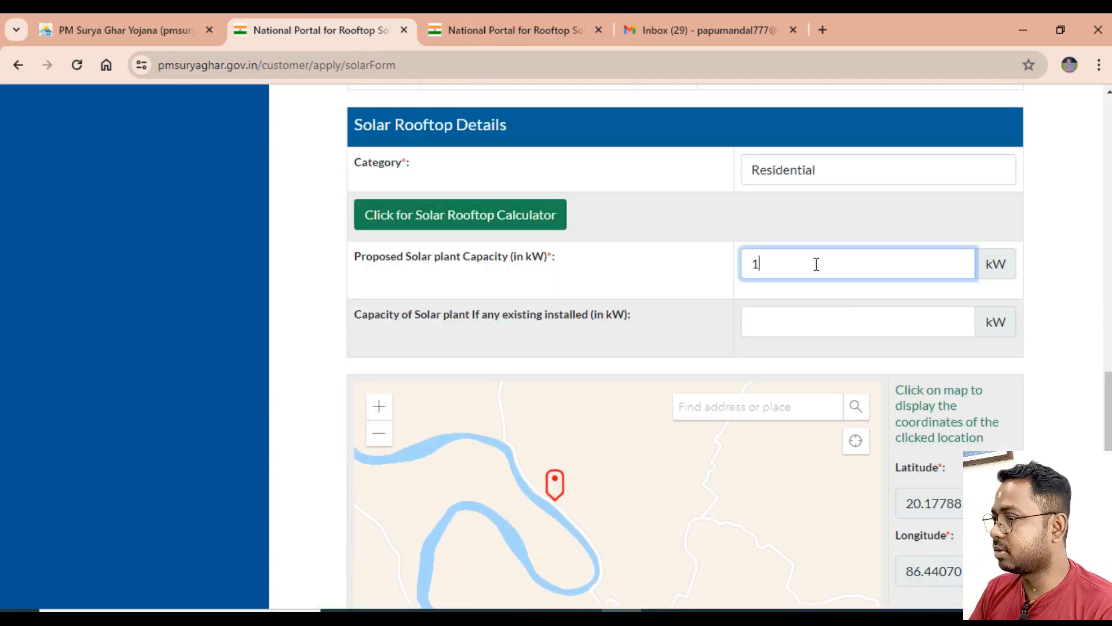
pyautogui.press('Tab')
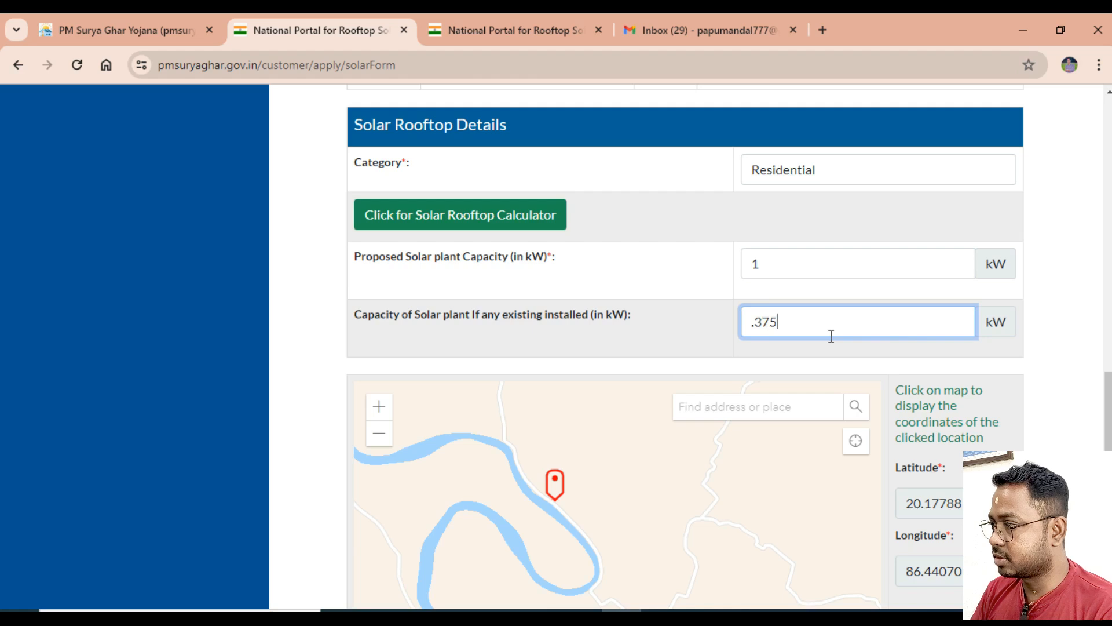
pyautogui.press('Tab')
pyautogui.scroll(-3, 1093, 347)
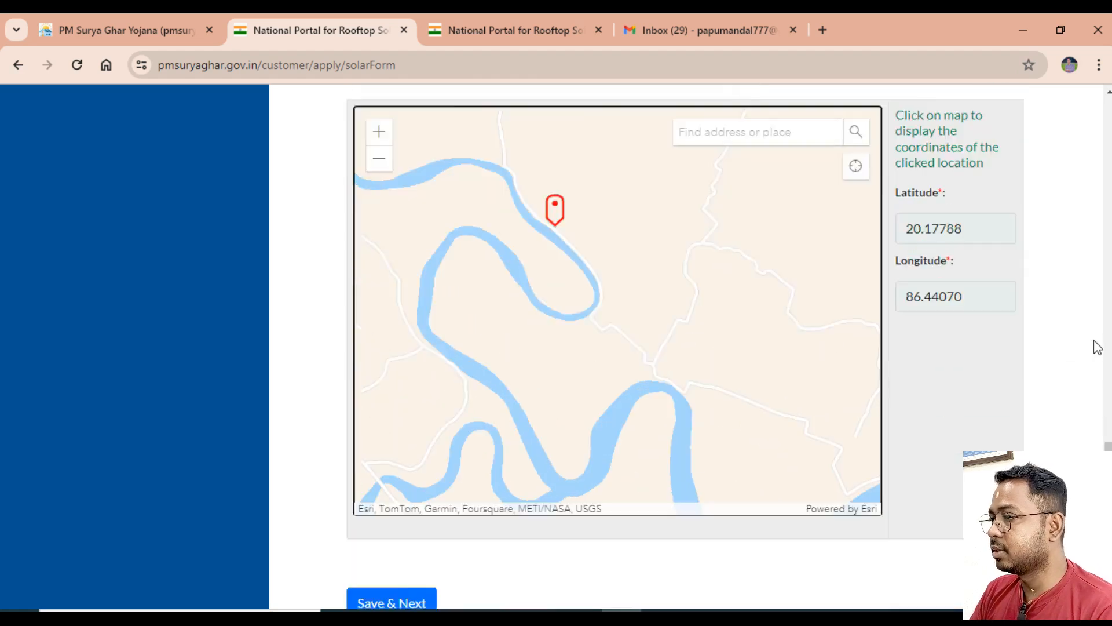
# Center the map on the location marker and attempt to save the application details
pyautogui.scroll(1, 576, 320)
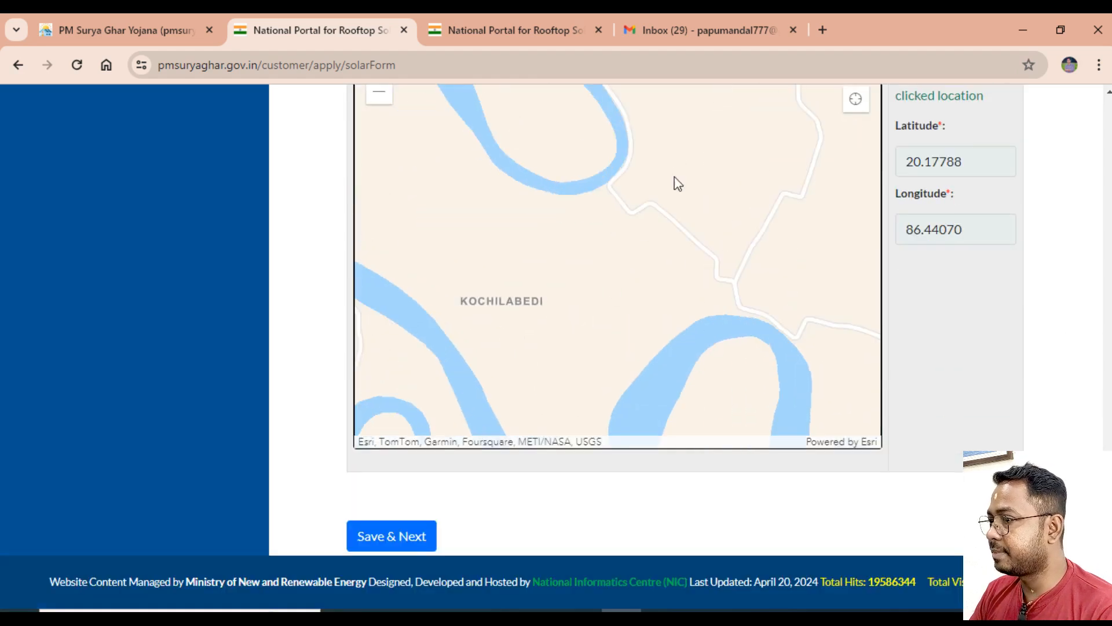
pyautogui.moveTo(678, 184); pyautogui.dragTo(784, 417)
pyautogui.scroll(1, 682, 348)
pyautogui.moveTo(689, 285); pyautogui.dragTo(723, 395)
pyautogui.scroll(1, 701, 354)
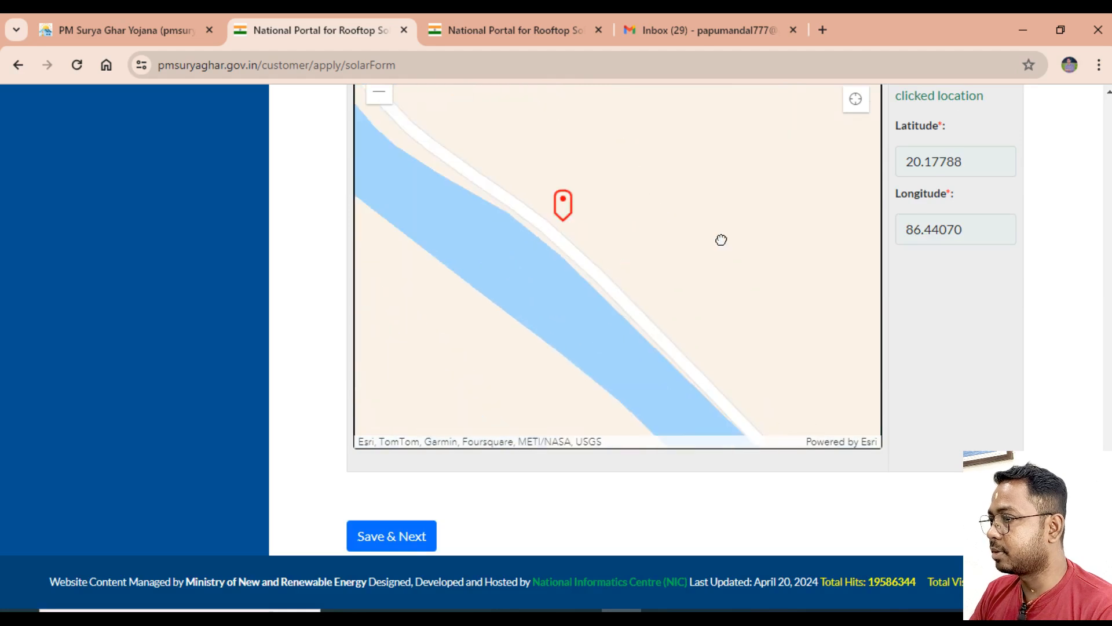
pyautogui.moveTo(721, 240); pyautogui.dragTo(762, 392)
pyautogui.scroll(4, 988, 326)
pyautogui.scroll(-3, 849, 367)
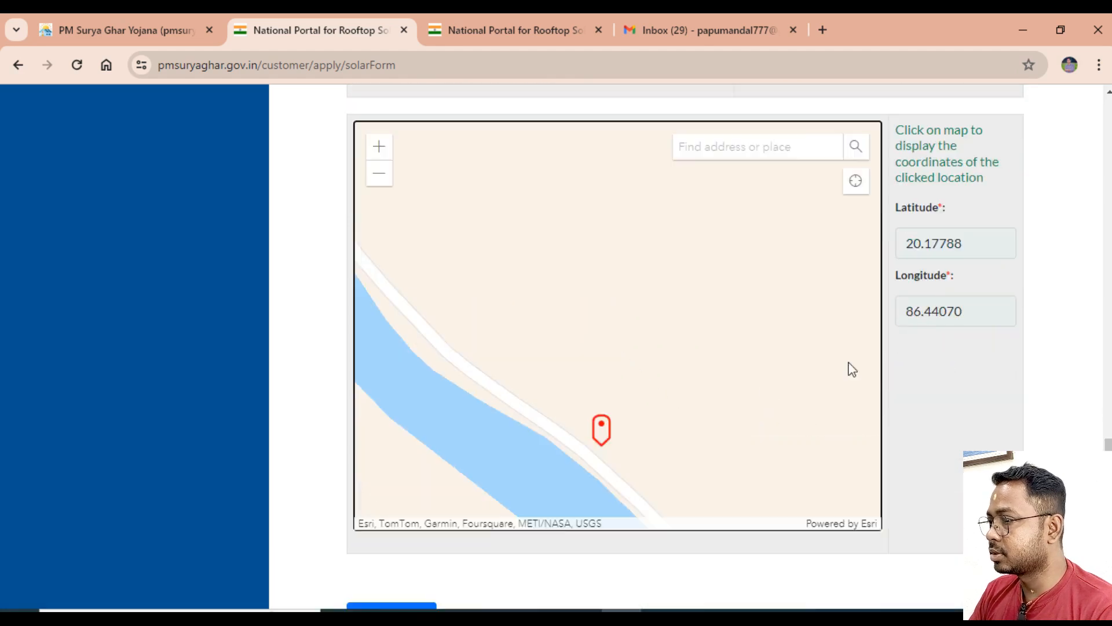
pyautogui.scroll(-1, 923, 328)
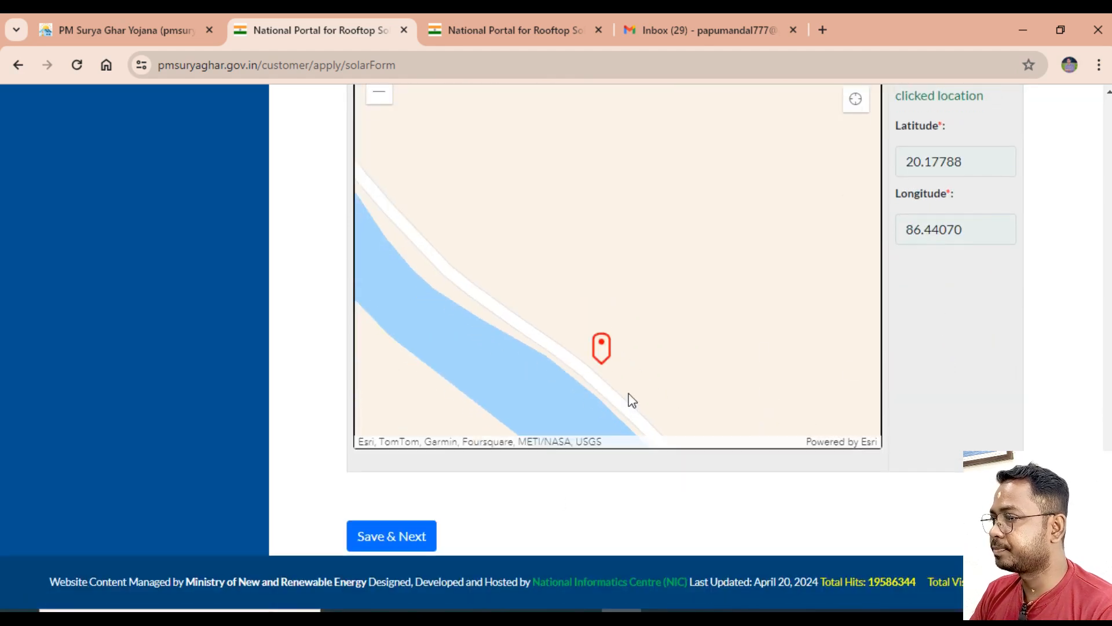
pyautogui.click(389, 535)
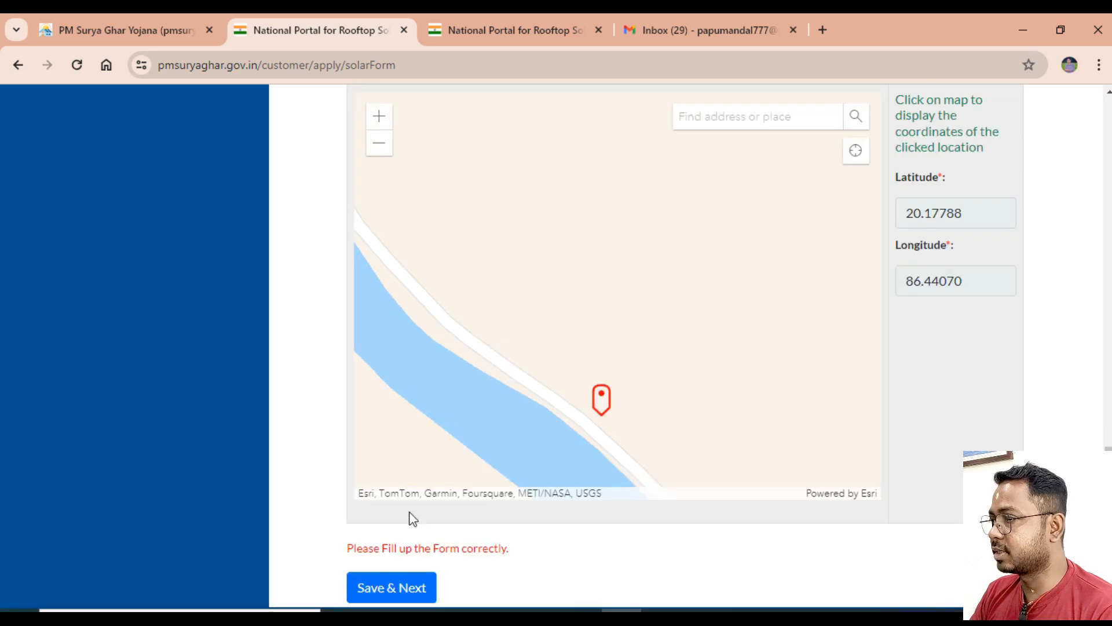
# Change existing installed capacity to 0 and save, advancing to Upload Documents
pyautogui.scroll(7, 490, 556)
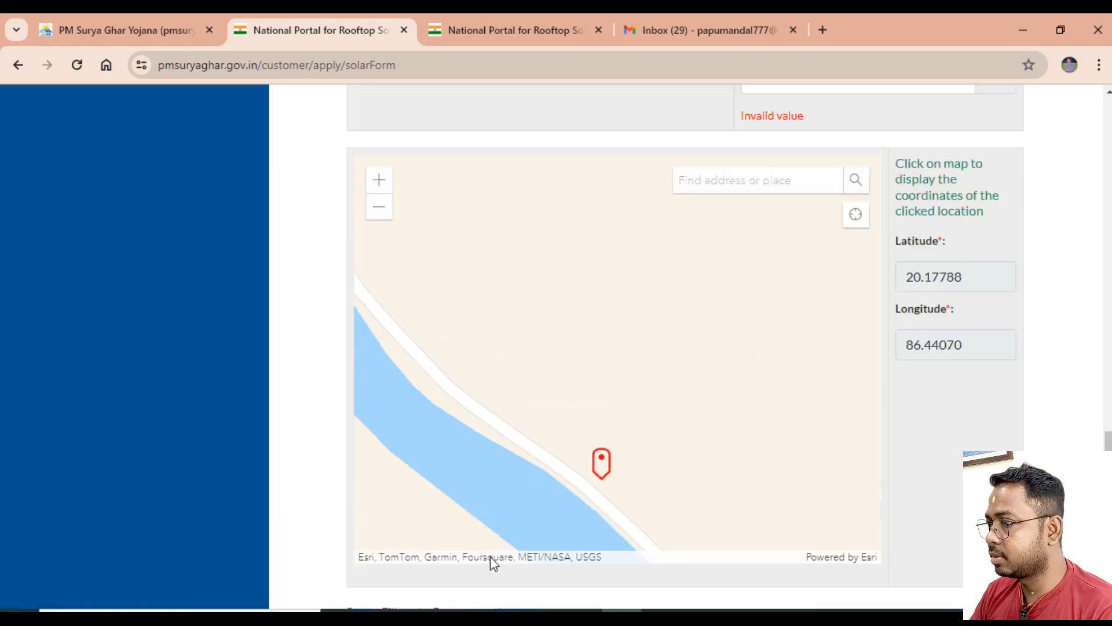
pyautogui.moveTo(799, 519); pyautogui.dragTo(717, 505)
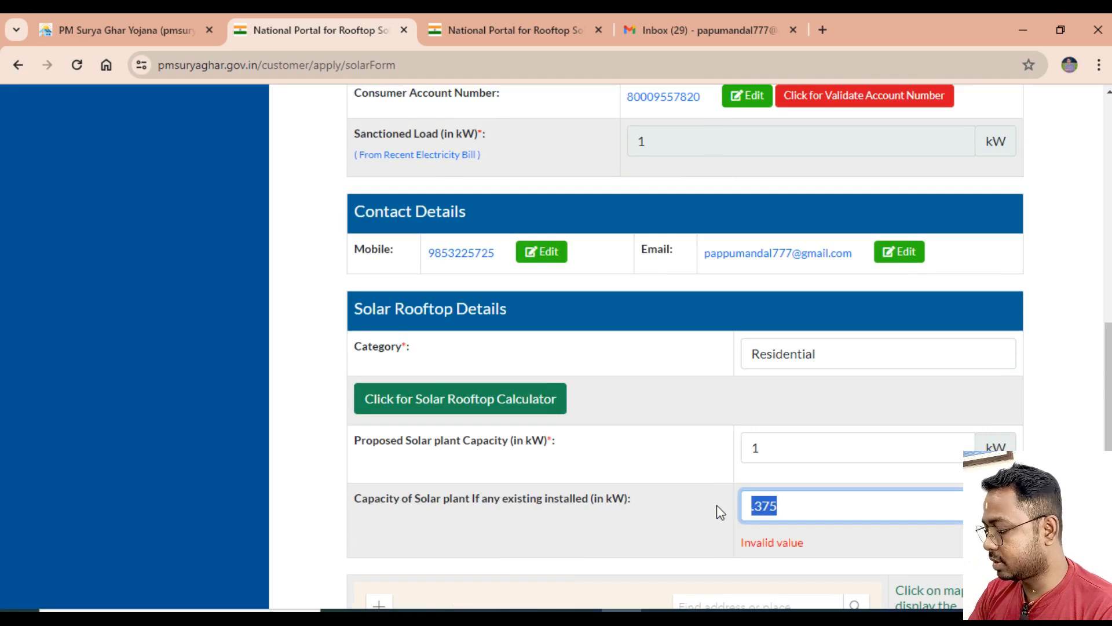
pyautogui.press('BackSpace')
pyautogui.write('0')
pyautogui.scroll(-6, 717, 505)
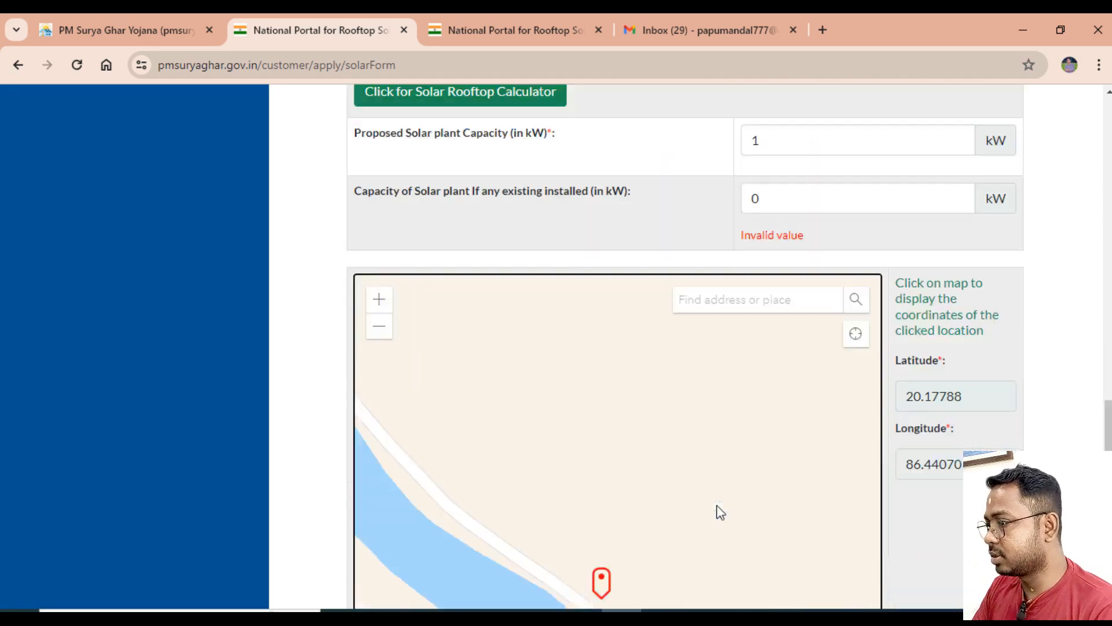
pyautogui.scroll(-3, 952, 451)
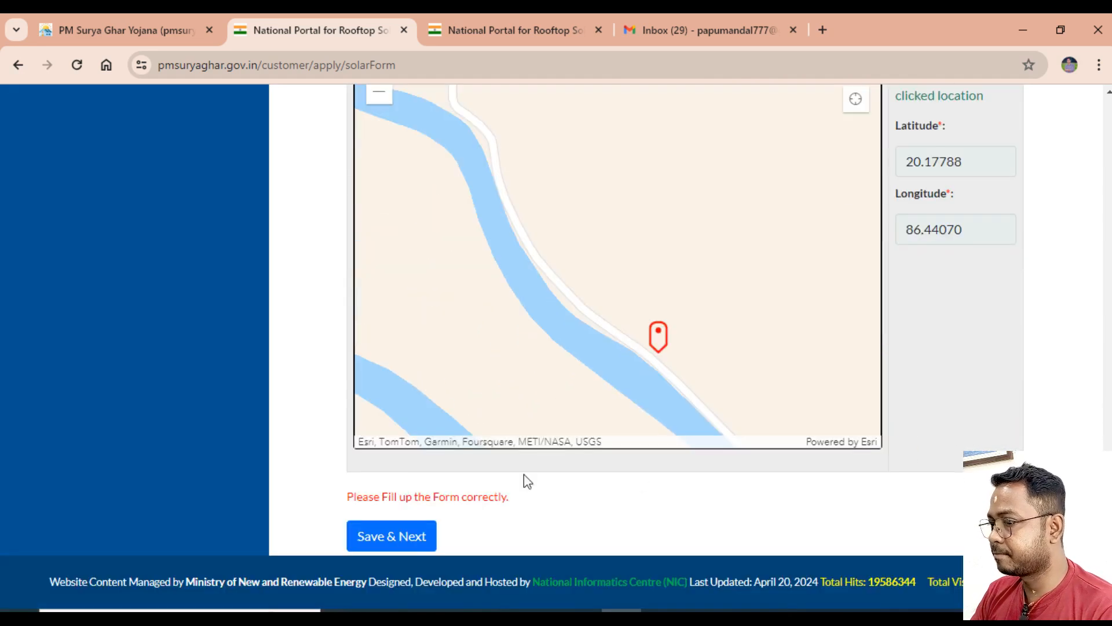
pyautogui.click(416, 535)
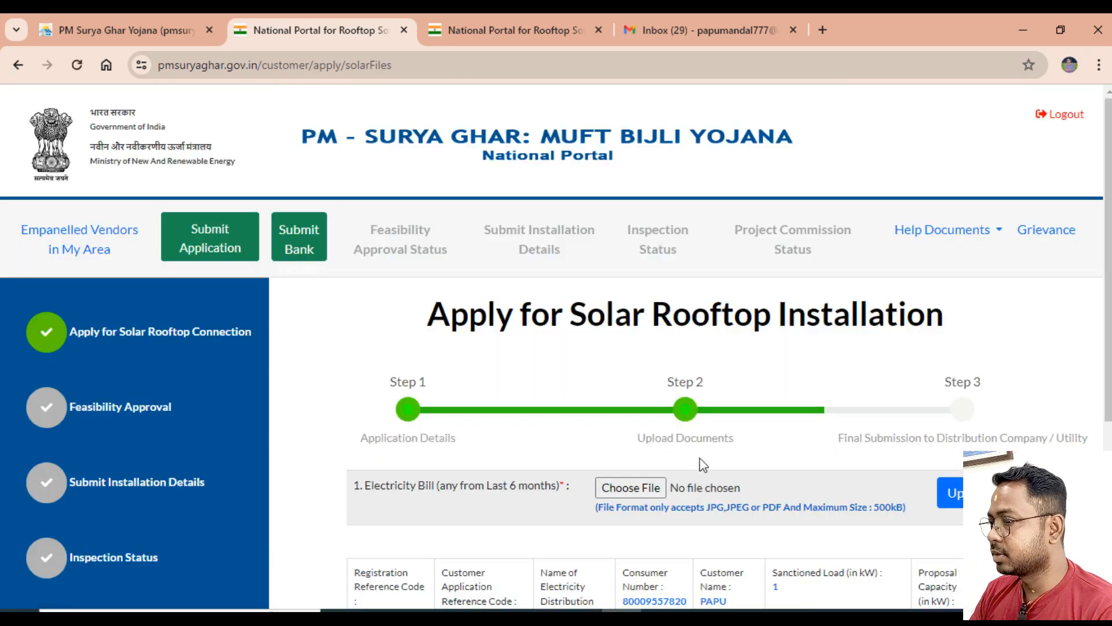
# Upload 'Electricity bill (2).pdf' from Downloads as the electricity bill and acknowledge the success message
pyautogui.scroll(-3, 686, 432)
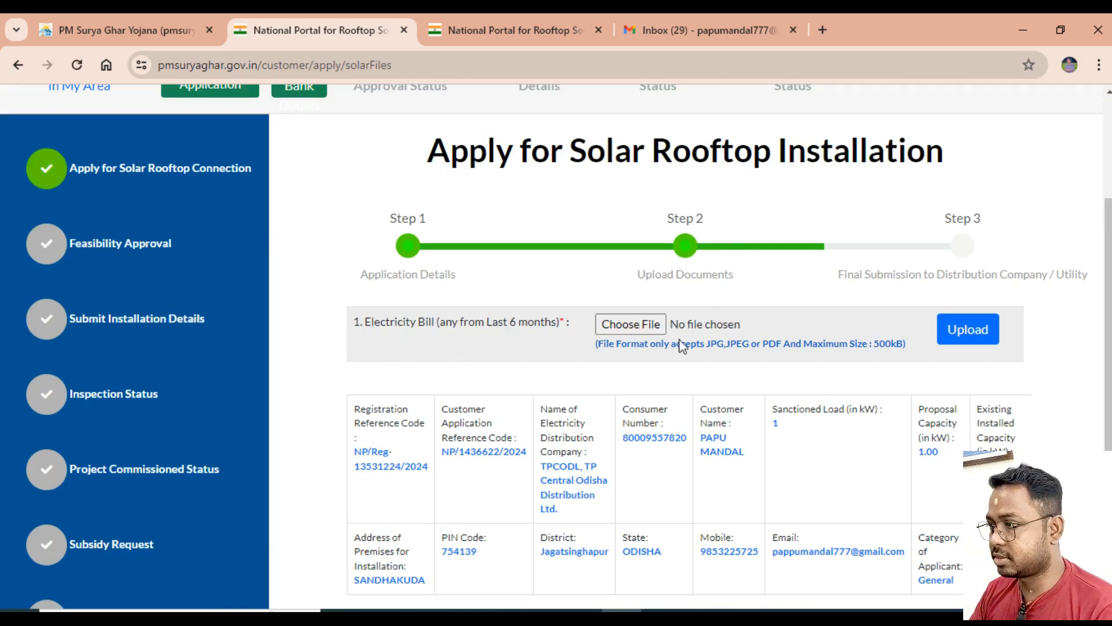
pyautogui.click(619, 326)
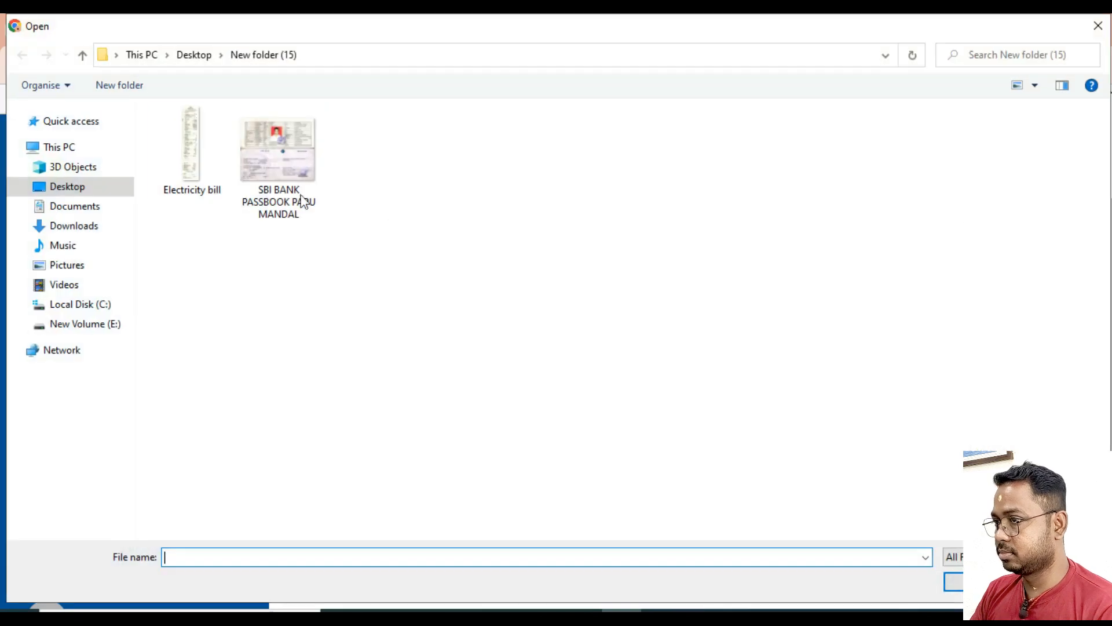
pyautogui.click(87, 227)
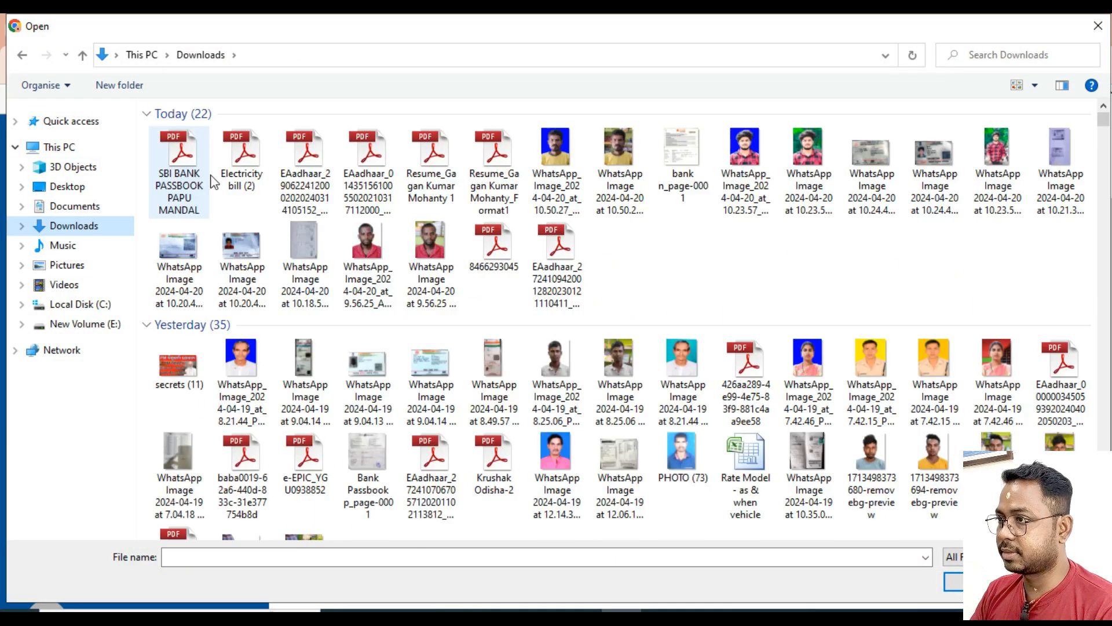
pyautogui.click(236, 167)
pyautogui.click(955, 585)
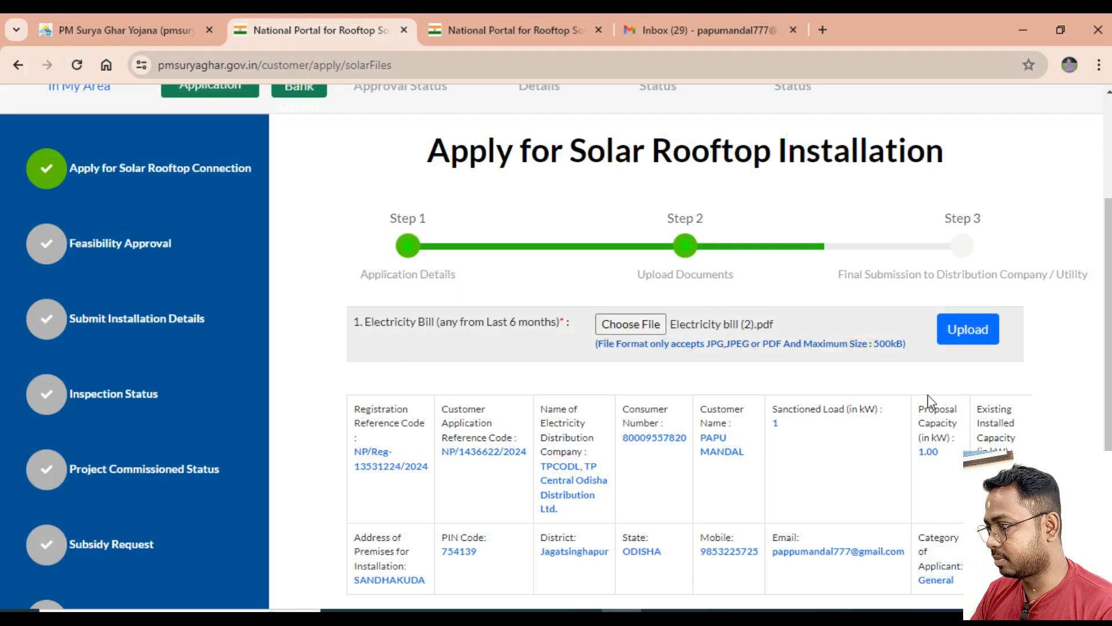
pyautogui.click(985, 328)
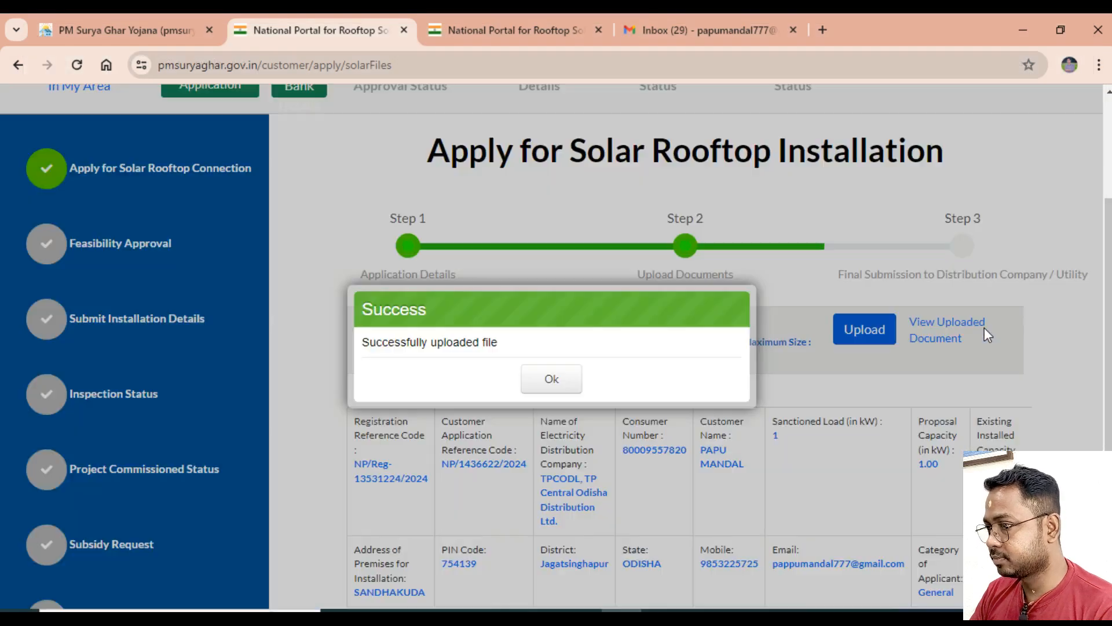
pyautogui.click(549, 379)
pyautogui.scroll(-2, 1101, 446)
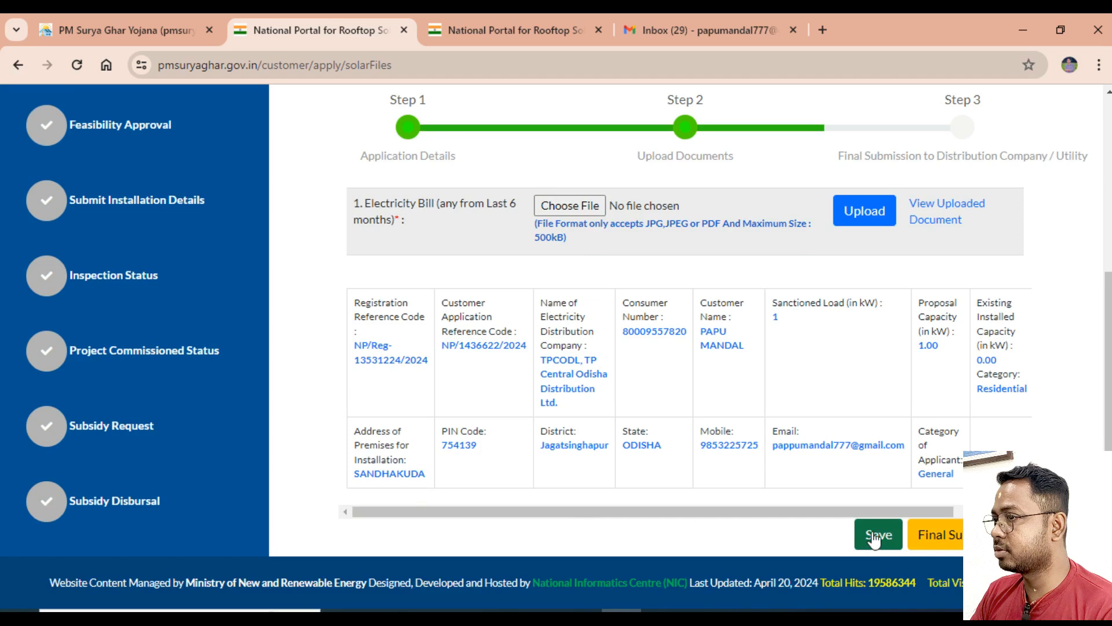
# Save the uploaded documents and final-submit the application, confirming the submission prompt
pyautogui.click(875, 536)
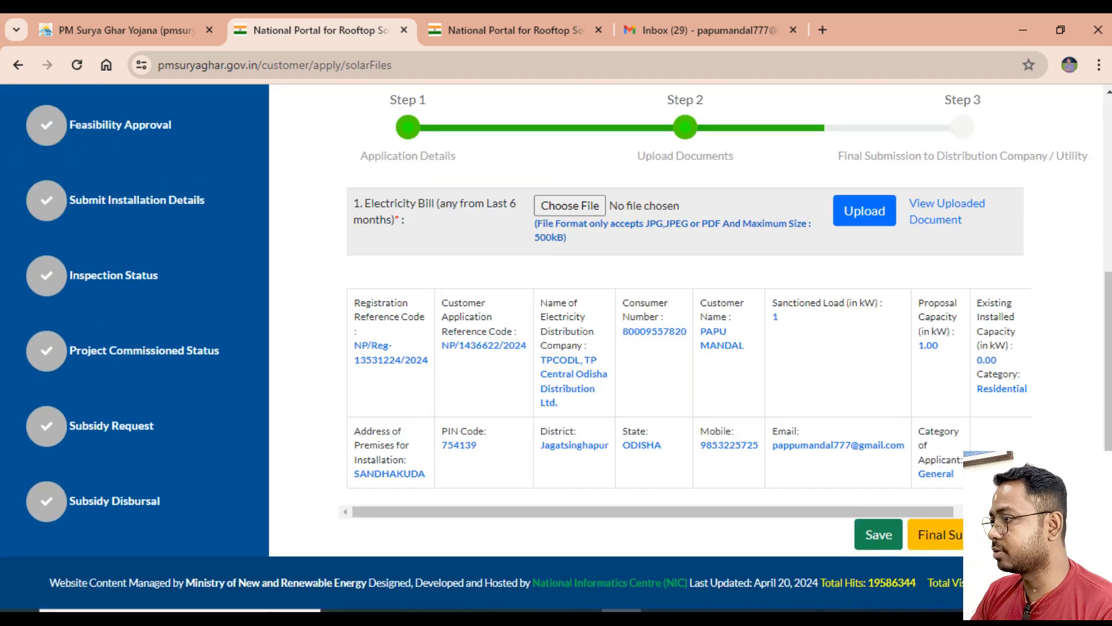
pyautogui.click(955, 536)
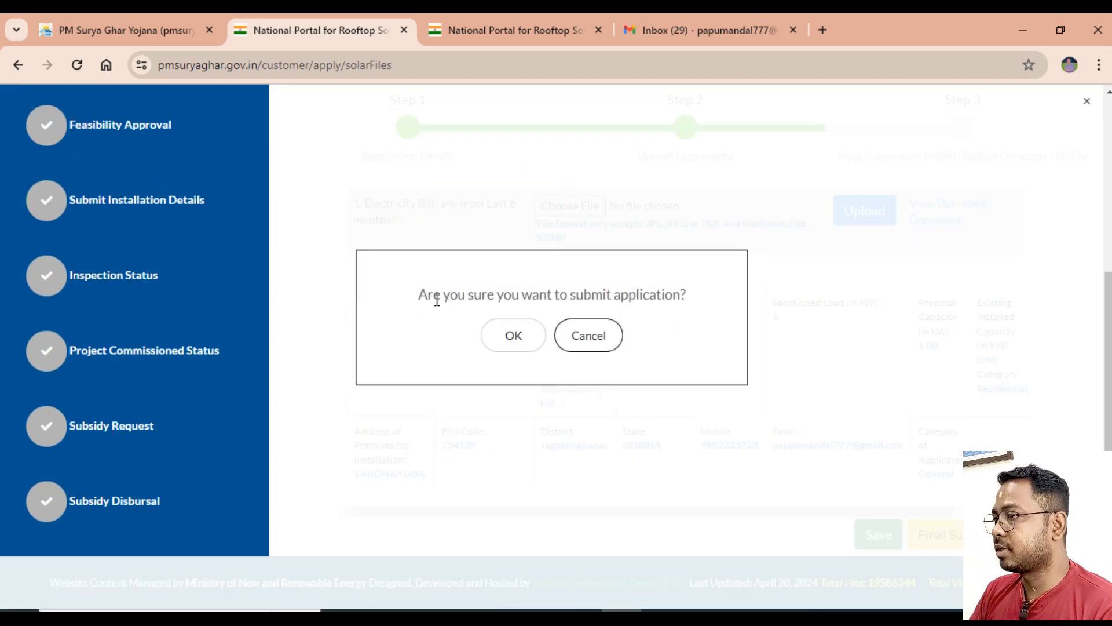
pyautogui.click(512, 336)
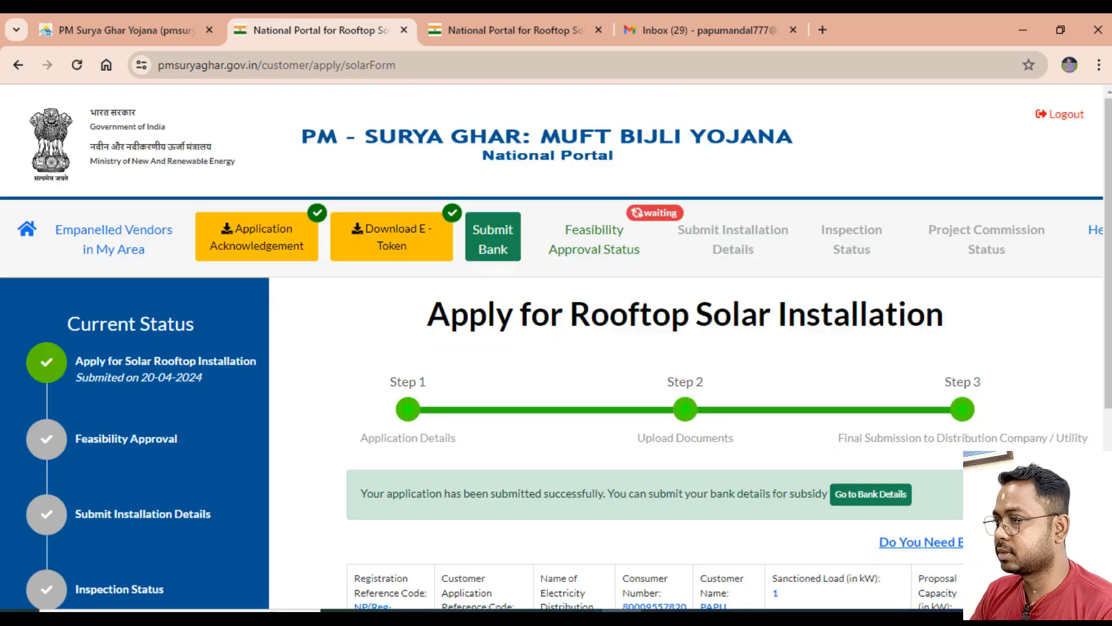
pyautogui.scroll(-3, 683, 405)
pyautogui.scroll(3, 684, 406)
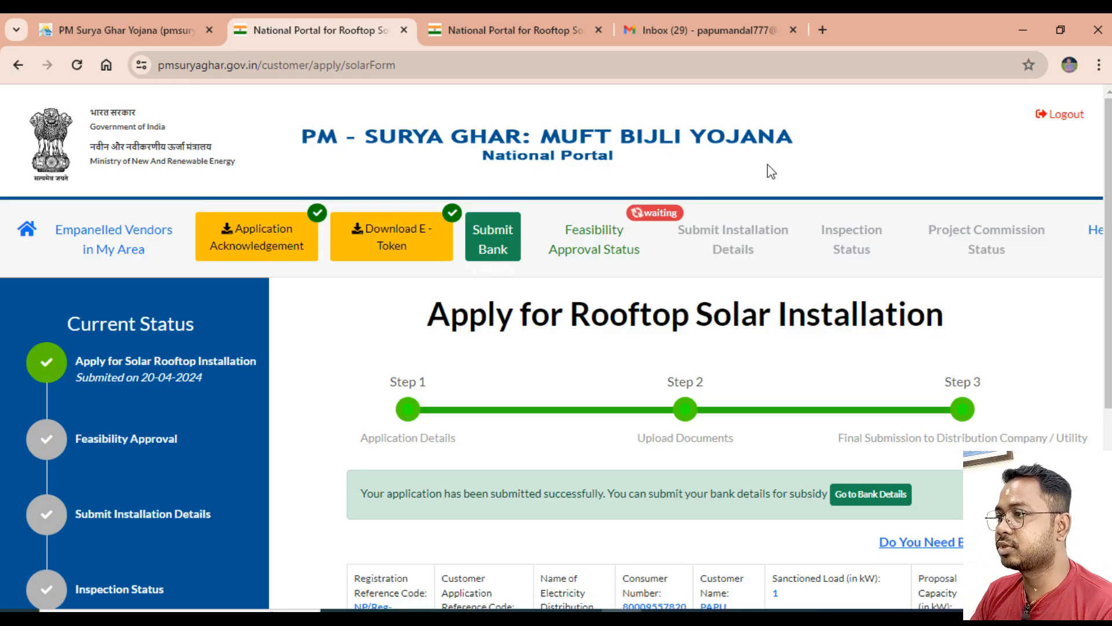
pyautogui.scroll(-1, 596, 367)
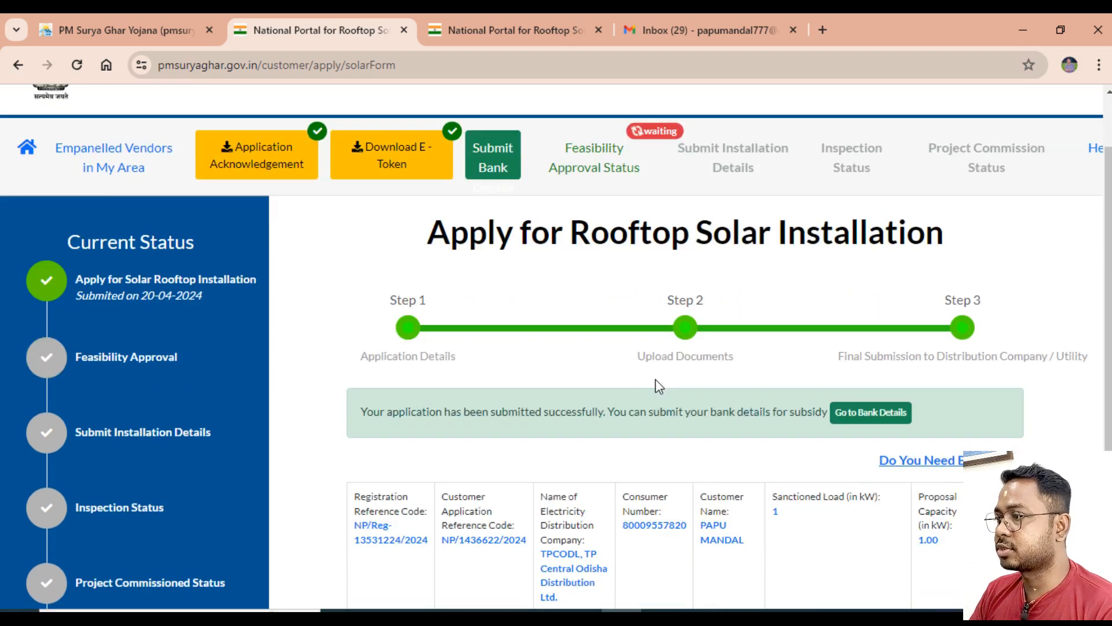
pyautogui.scroll(1, 723, 444)
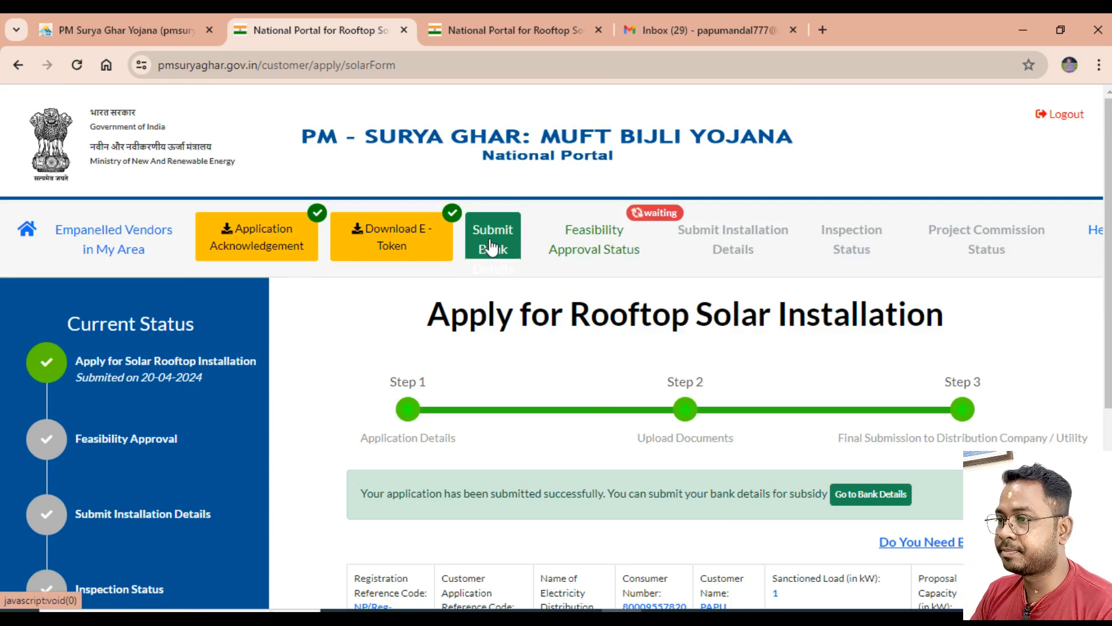
pyautogui.scroll(-2, 571, 334)
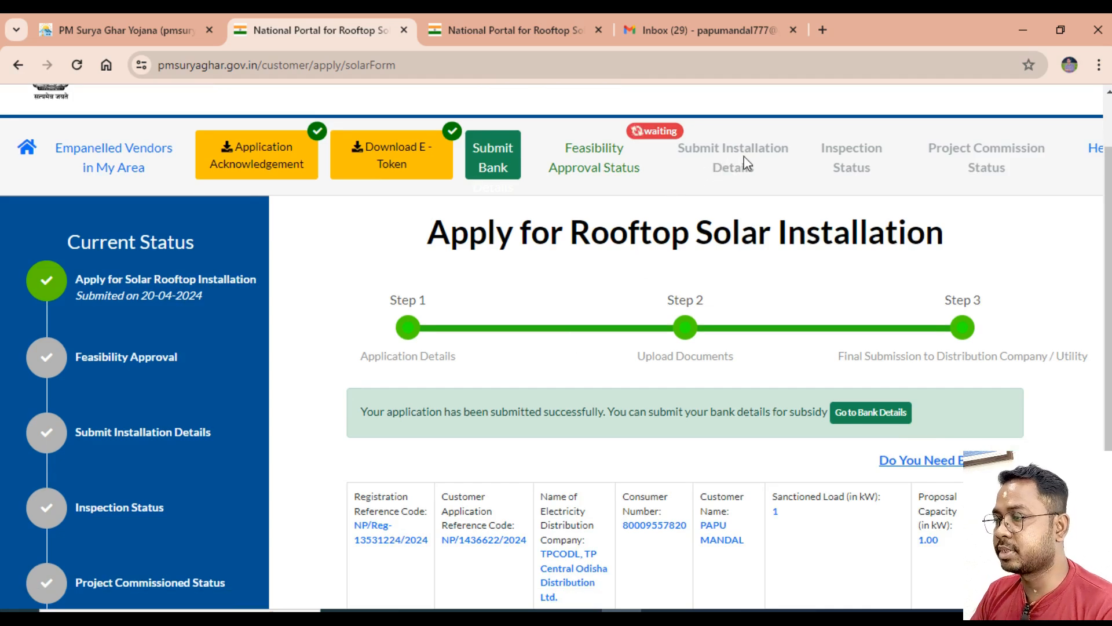
pyautogui.scroll(-4, 688, 296)
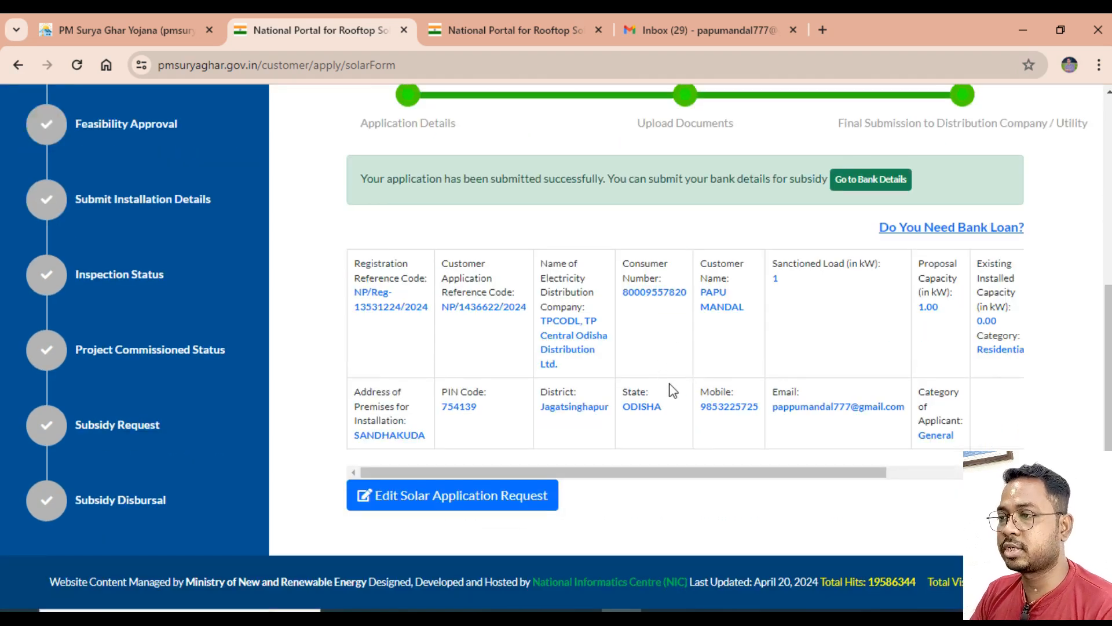
pyautogui.scroll(3, 672, 391)
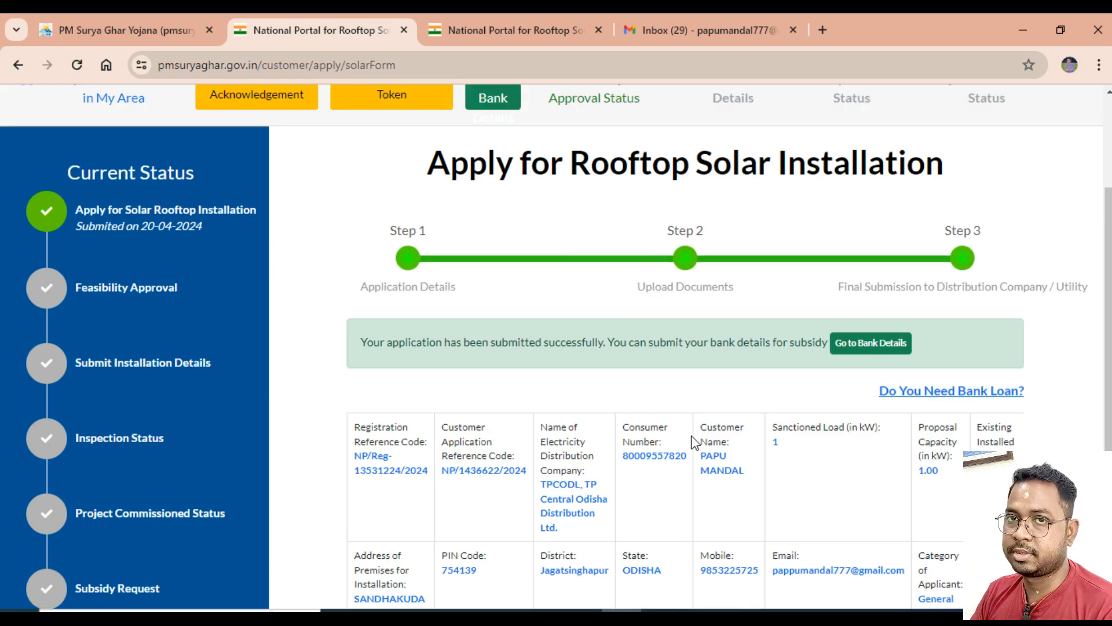
pyautogui.scroll(3, 695, 432)
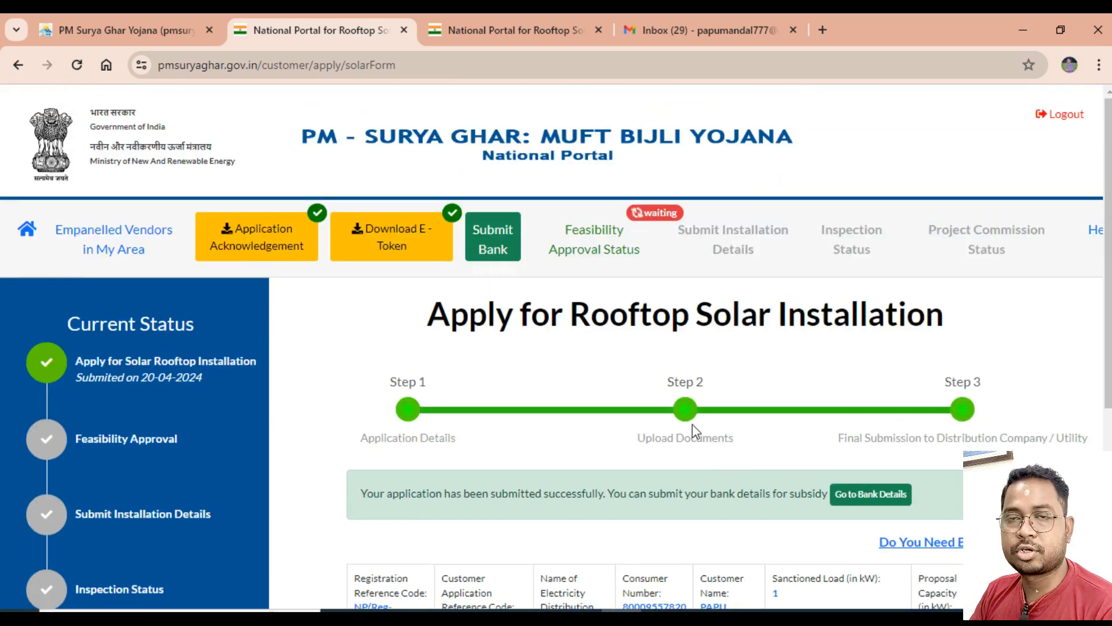